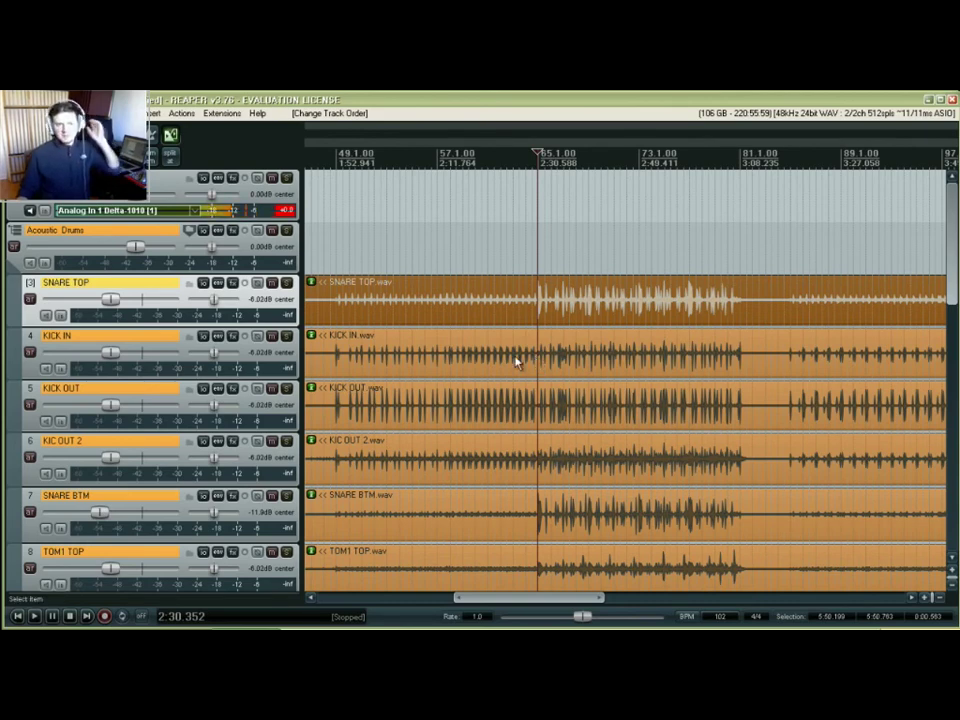
# Examine the snare and kick waveforms around bar 65 and look through the remaining acoustic drum tracks.
pyautogui.scroll(2, 517, 362)
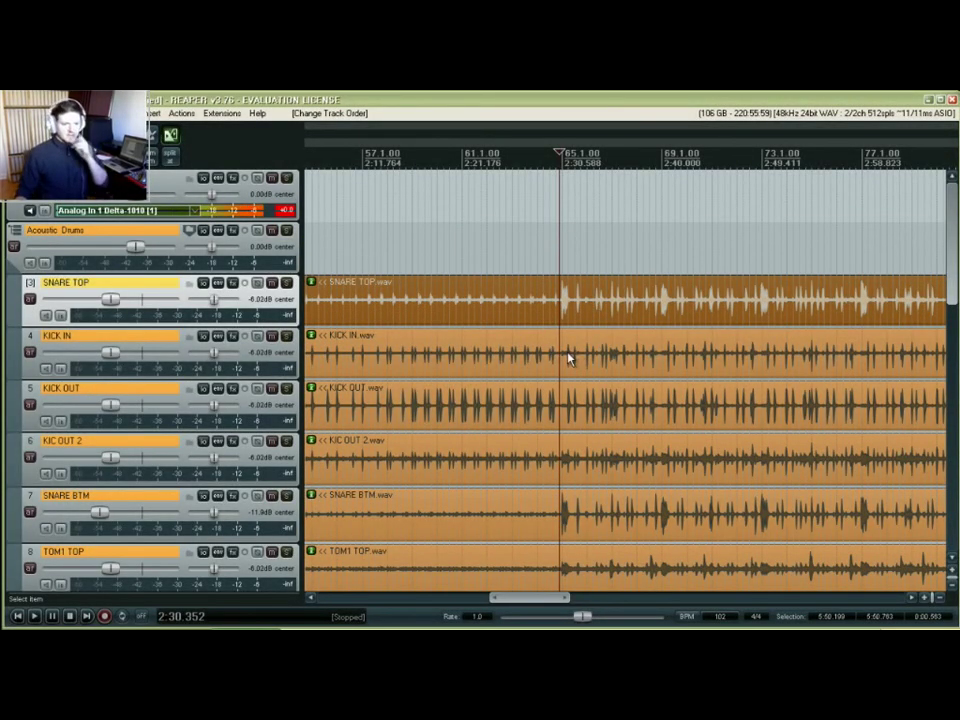
pyautogui.scroll(8, 556, 370)
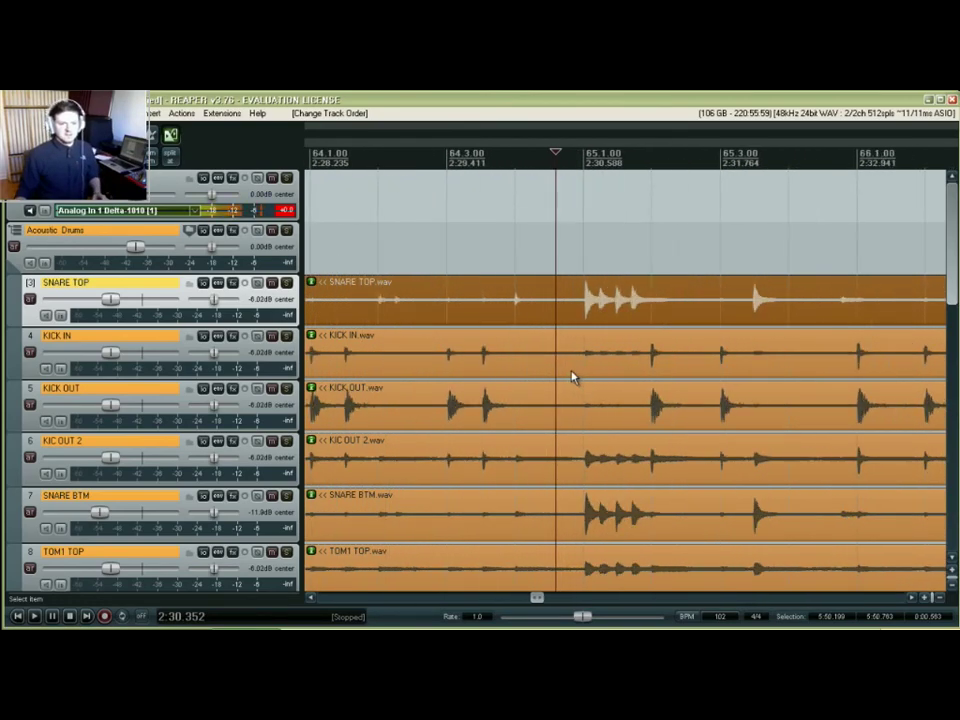
pyautogui.scroll(2, 572, 377)
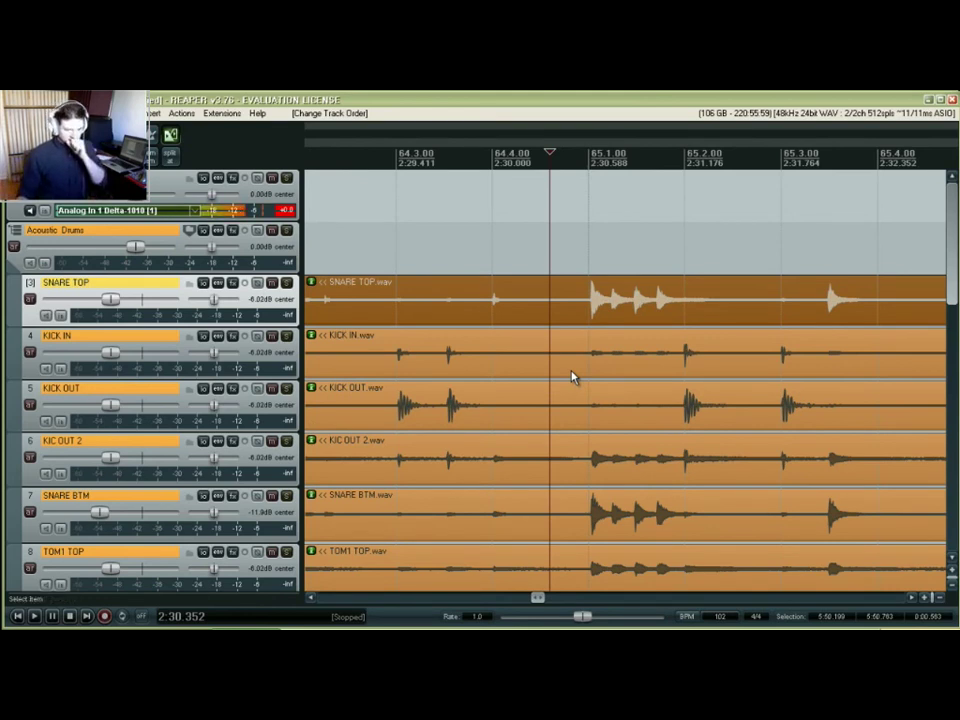
pyautogui.scroll(3, 579, 375)
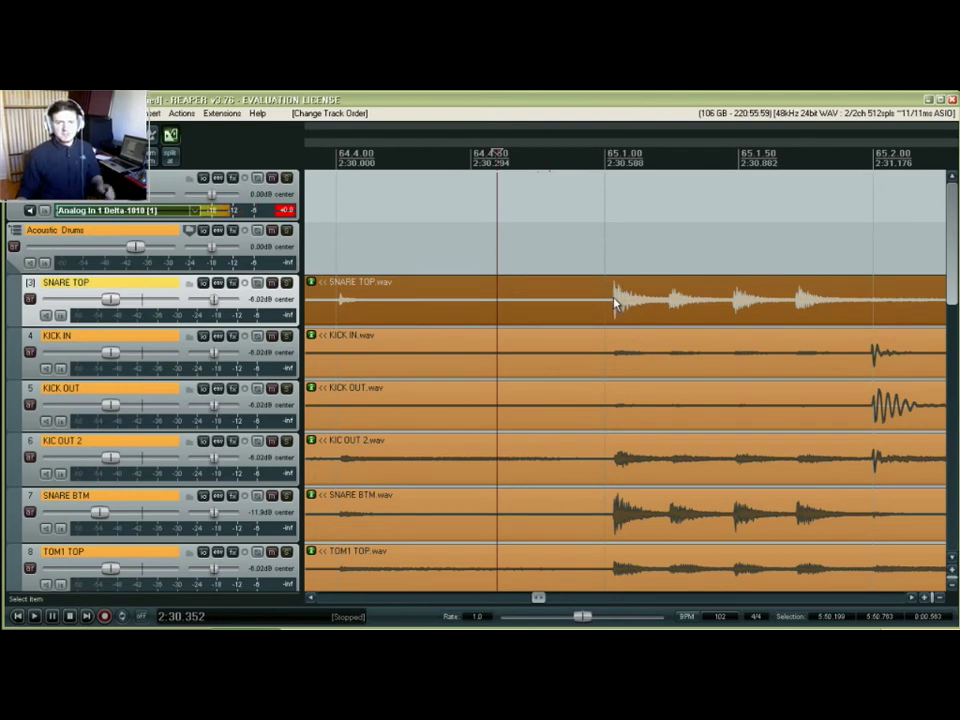
pyautogui.scroll(-4, 615, 300)
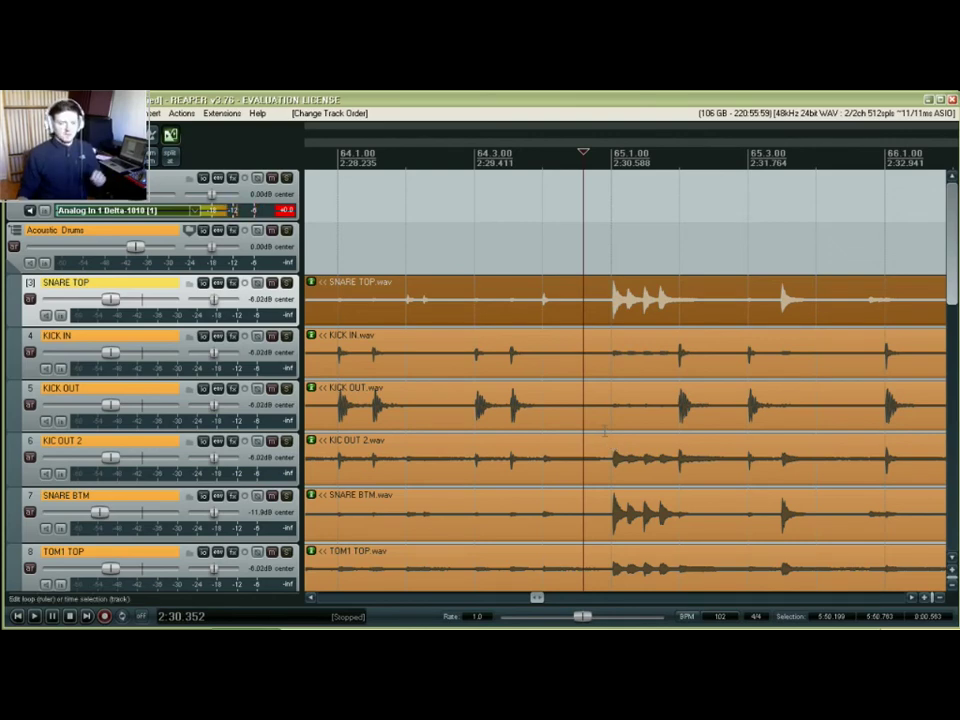
pyautogui.scroll(-5, 610, 343)
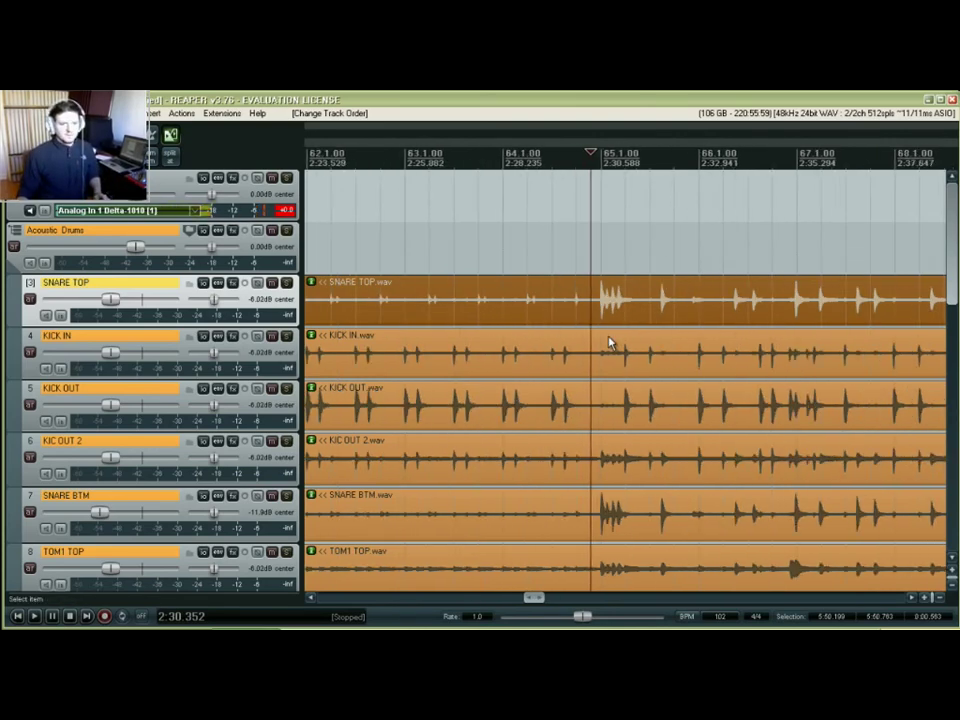
pyautogui.scroll(-6, 610, 343)
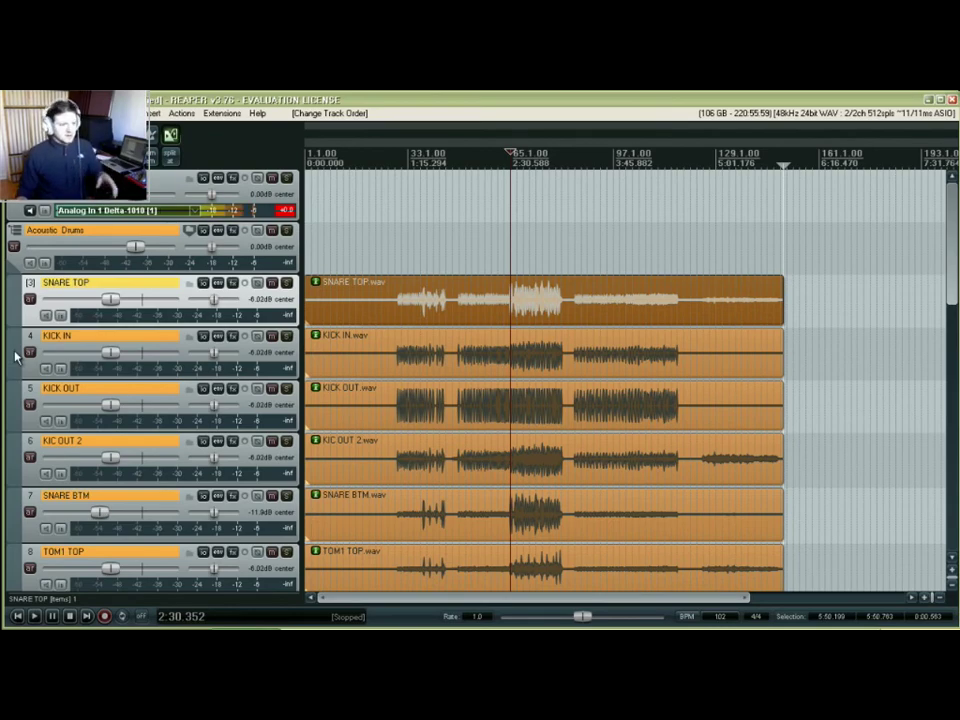
pyautogui.scroll(-6, 15, 355)
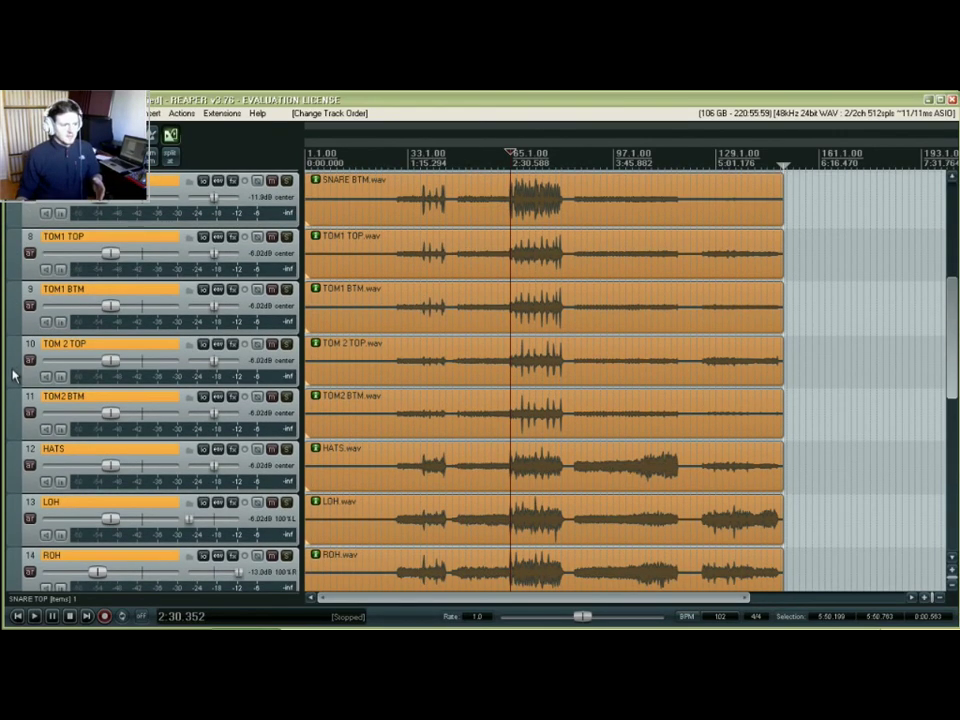
pyautogui.scroll(-3, 14, 375)
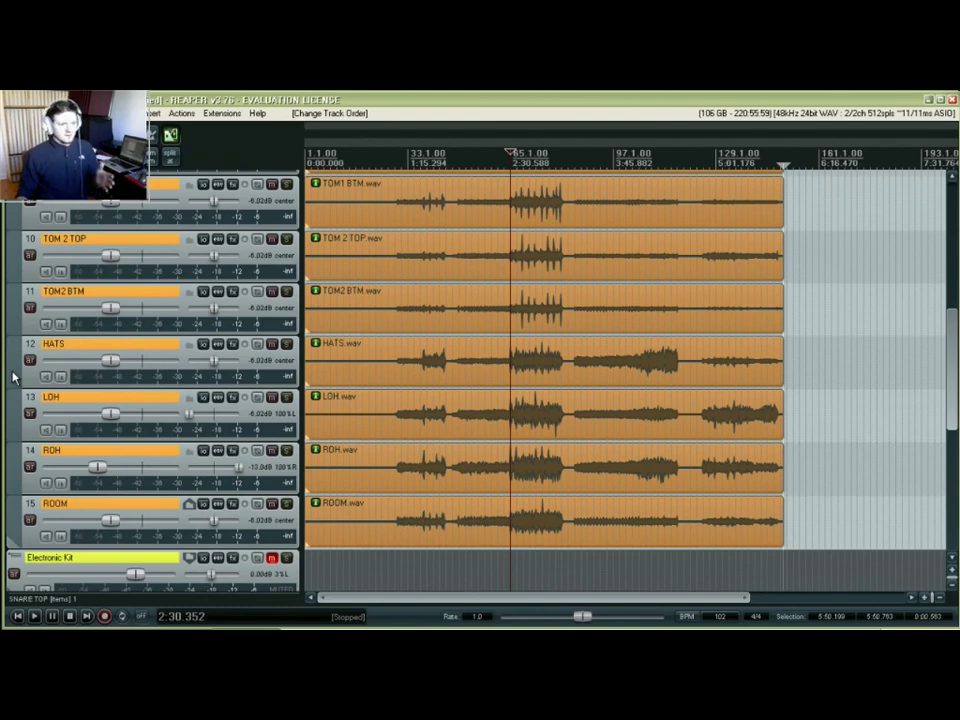
pyautogui.scroll(9, 14, 375)
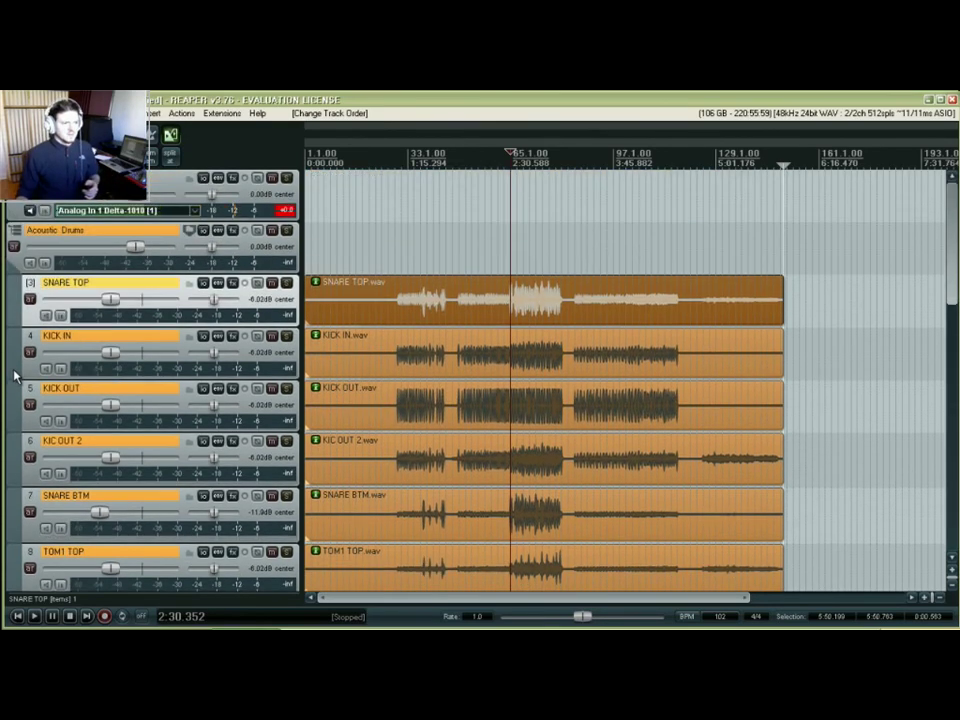
# Enlarge the SNARE TOP track and place the edit cursor just before the snare hits at bar 65.
pyautogui.moveTo(20, 326); pyautogui.dragTo(34, 489)
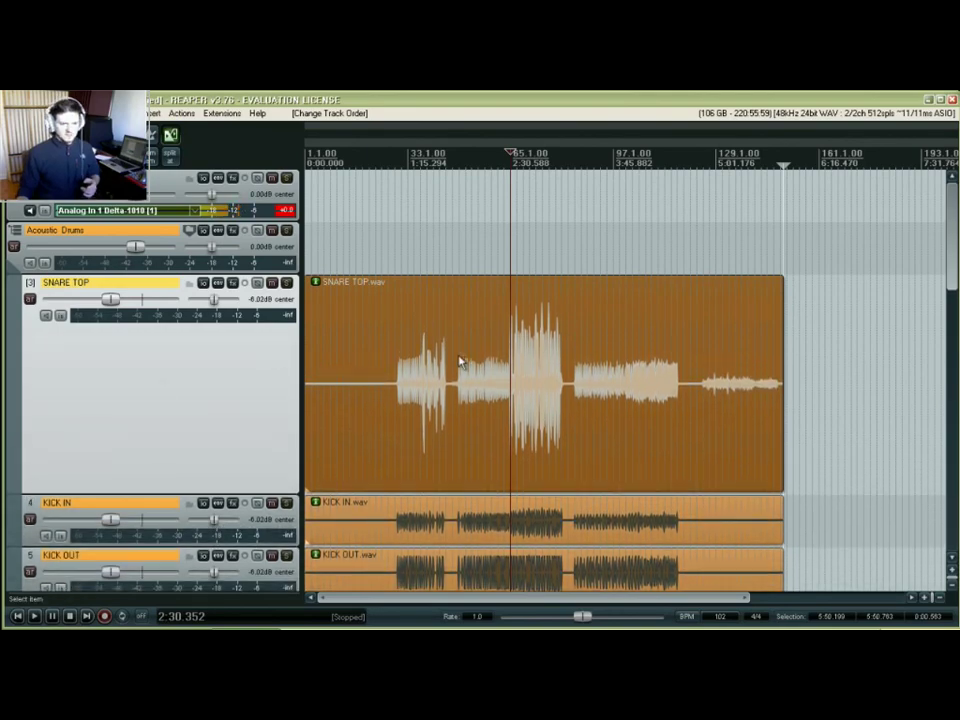
pyautogui.scroll(10, 460, 352)
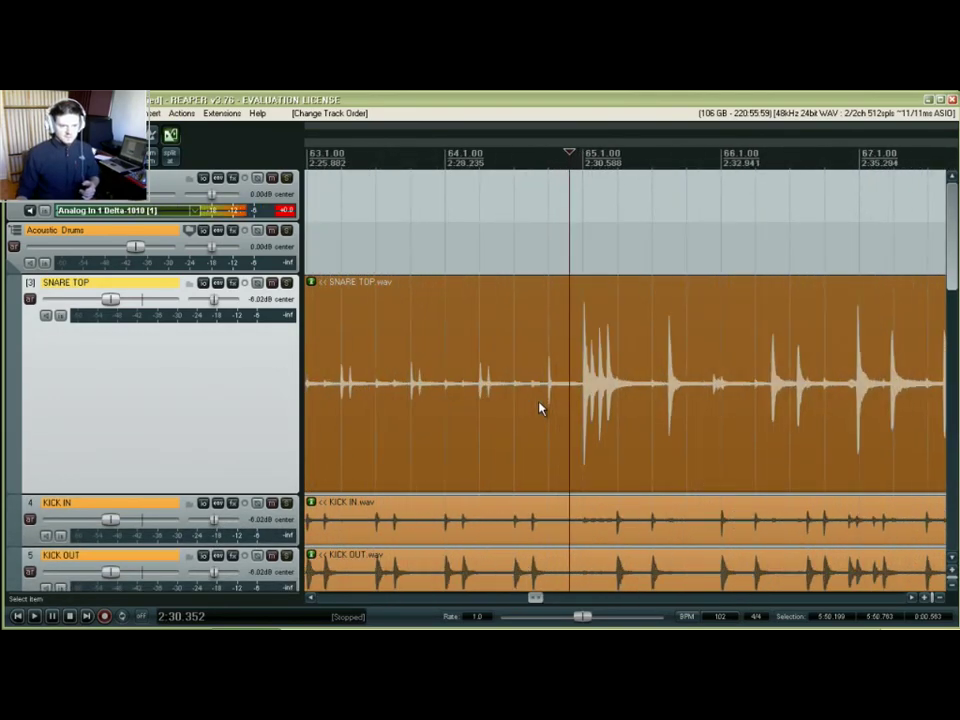
pyautogui.click(553, 244)
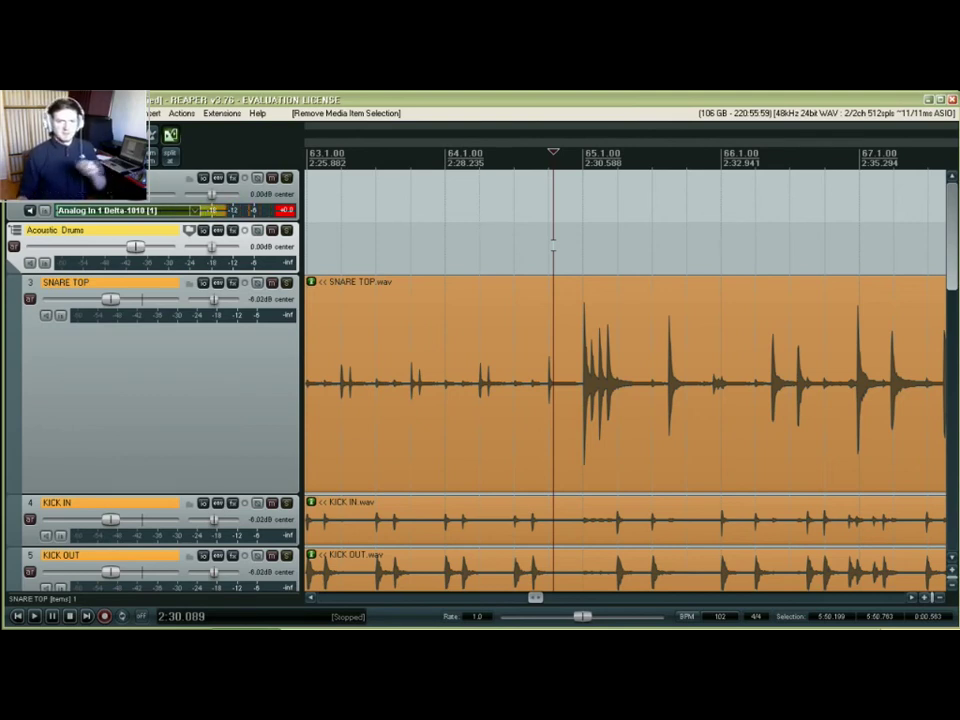
pyautogui.scroll(-3, 573, 329)
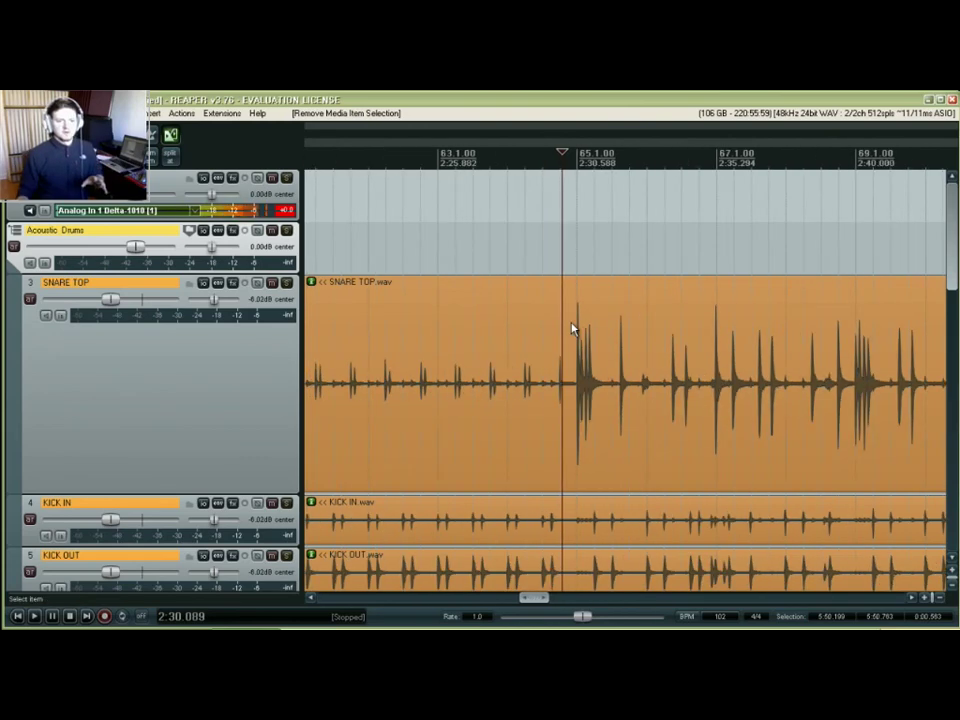
pyautogui.scroll(3, 573, 329)
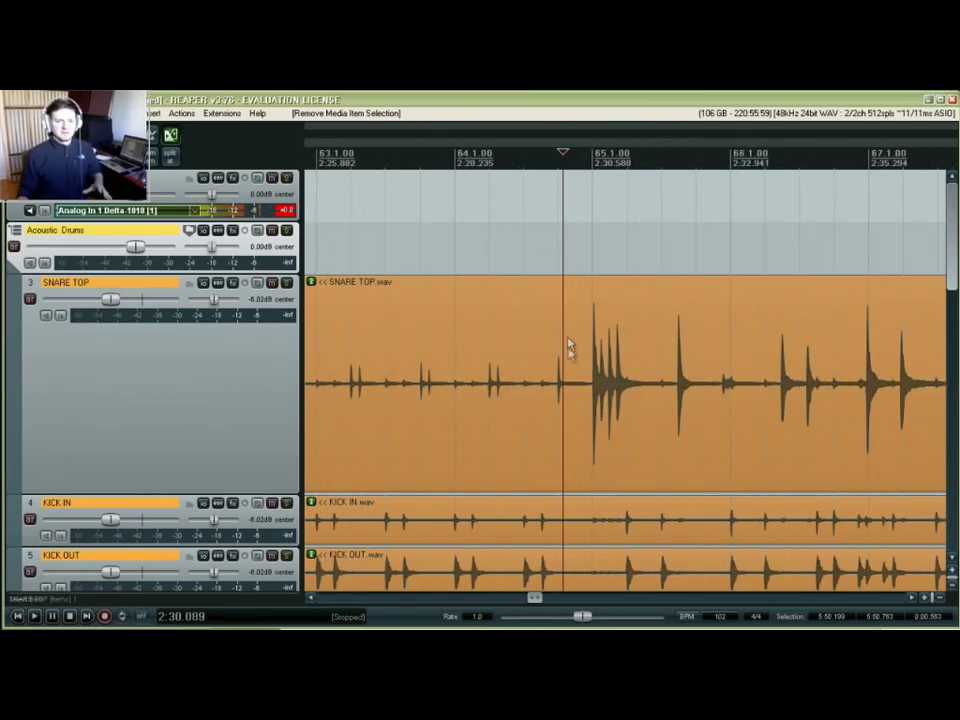
pyautogui.scroll(2, 569, 345)
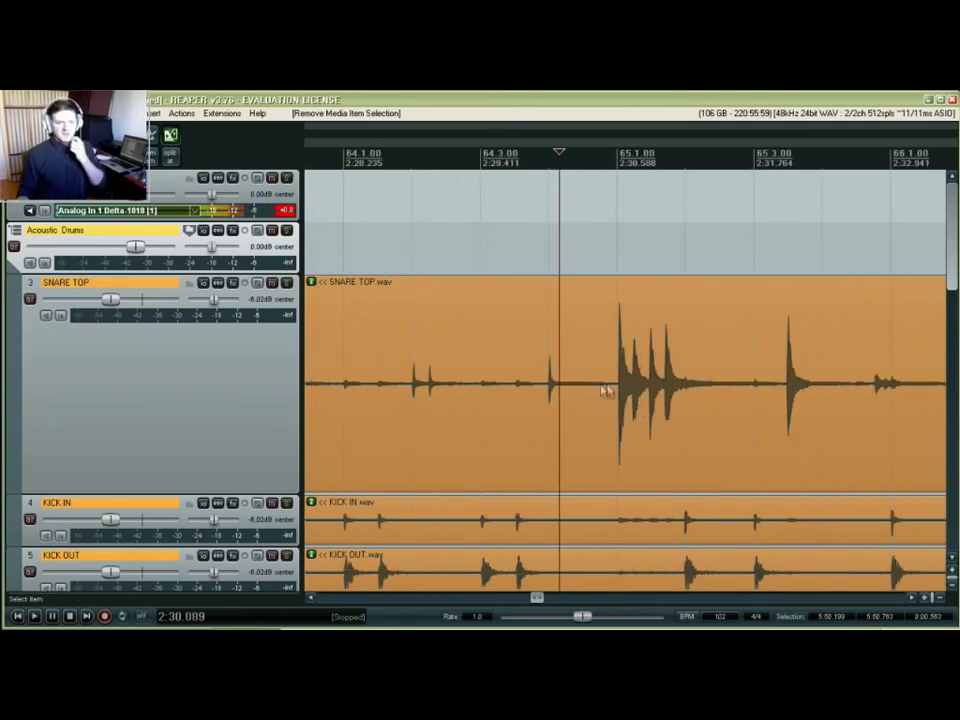
# Play back the drums from just before the last quiet snare hit ahead of bar 65.
pyautogui.click(533, 240)
pyautogui.press('space')
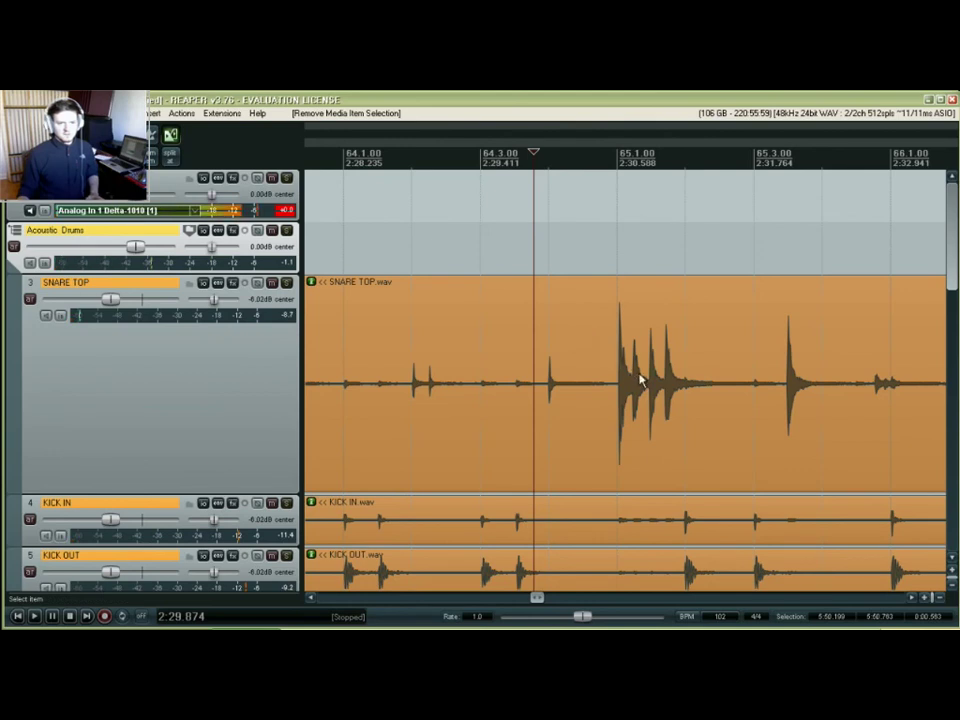
pyautogui.scroll(-2, 640, 379)
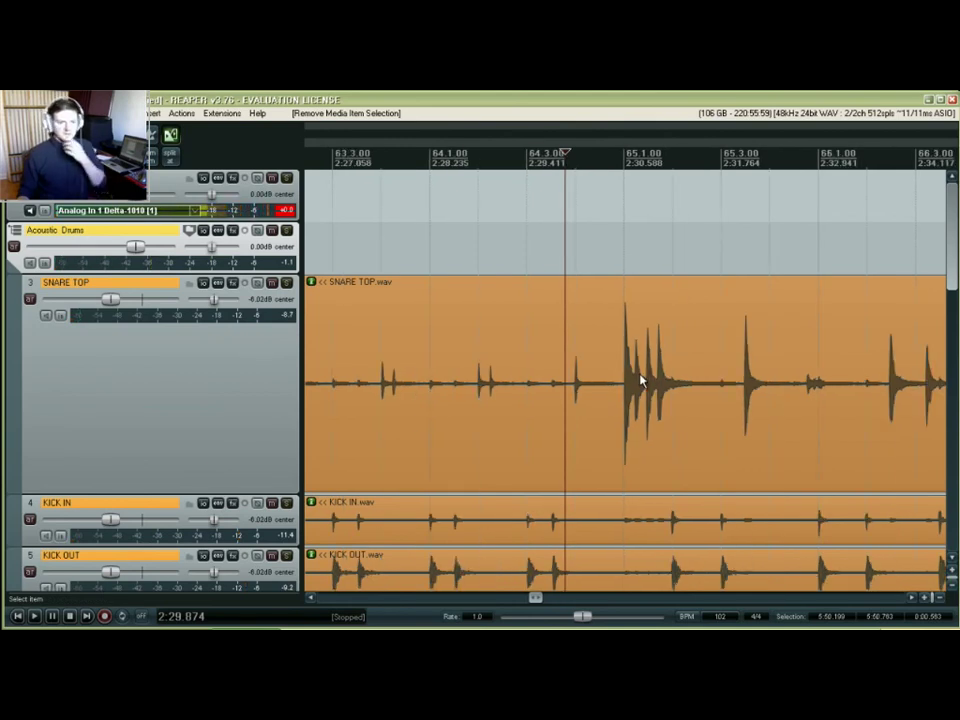
pyautogui.scroll(2, 640, 379)
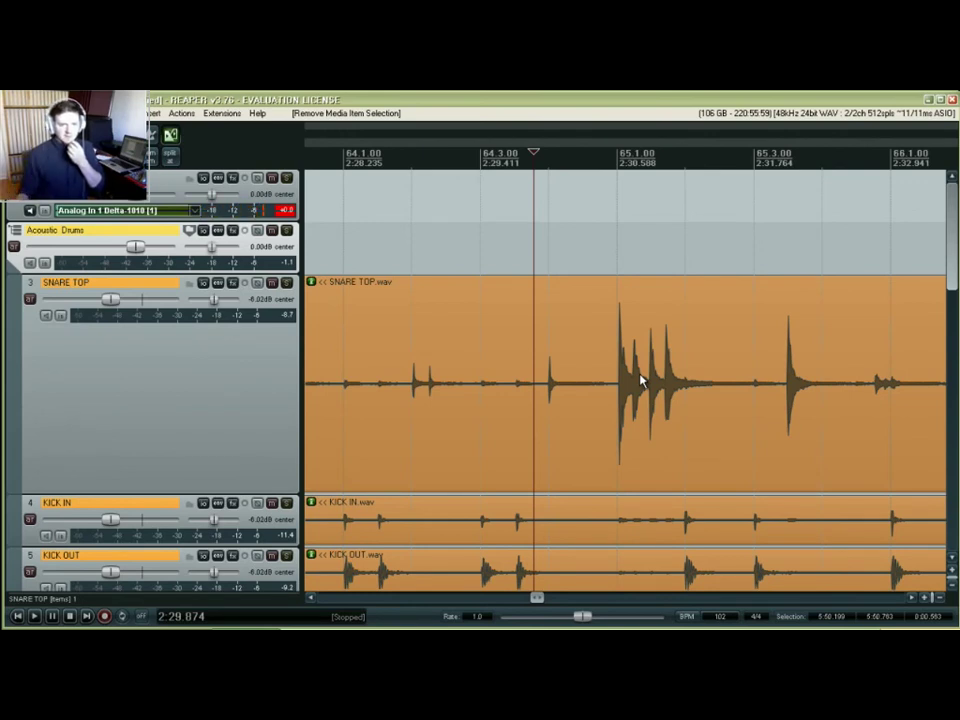
# Select the SNARE TOP track and make it tall enough to nearly fill the arrange view.
pyautogui.scroll(5, 639, 381)
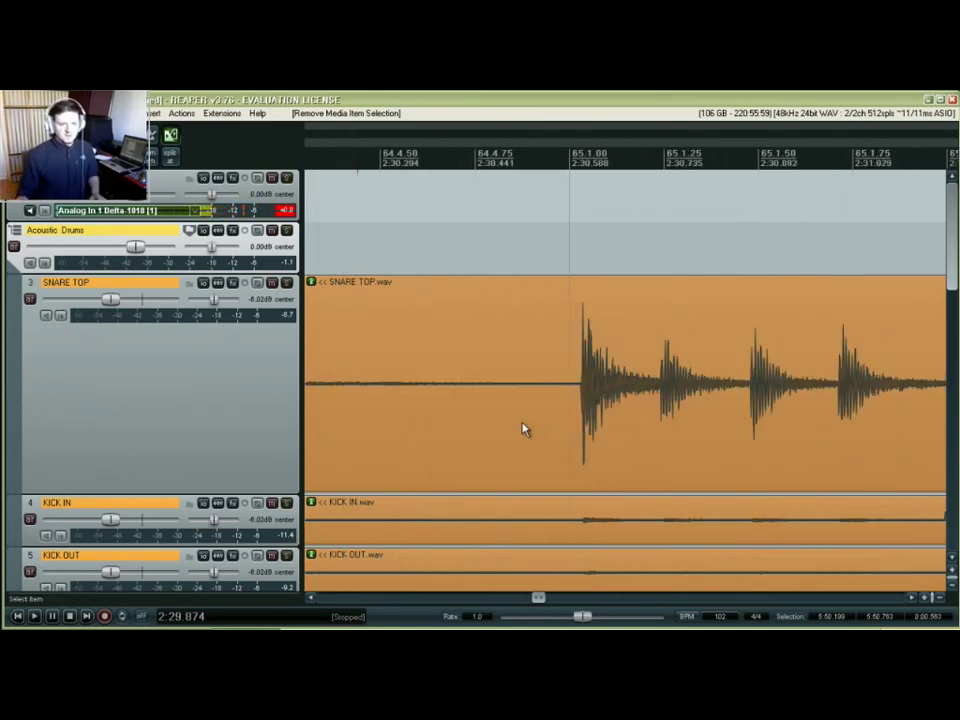
pyautogui.click(28, 461)
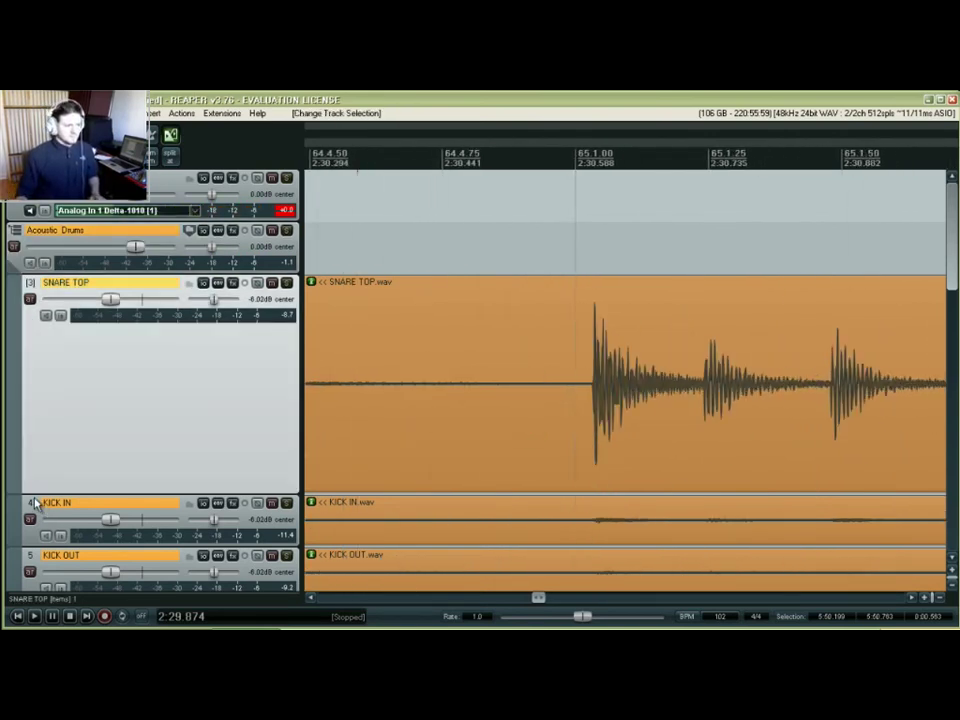
pyautogui.moveTo(28, 492); pyautogui.dragTo(34, 573)
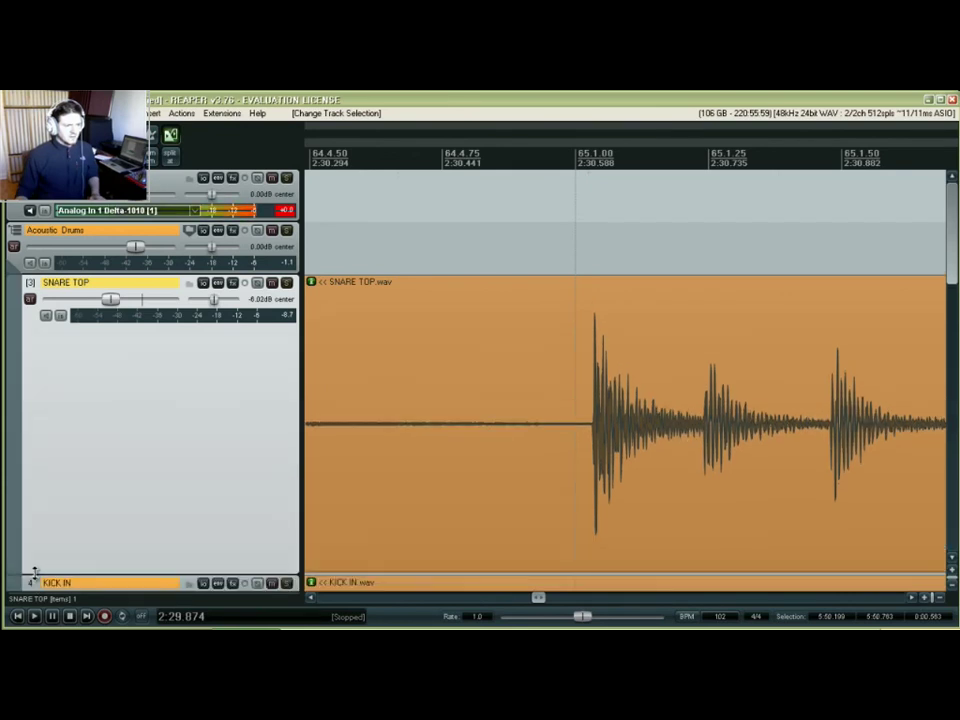
# Split the SNARE TOP item exactly at the onset of the first loud snare hit at bar 65, at 2:30.607.
pyautogui.scroll(6, 586, 453)
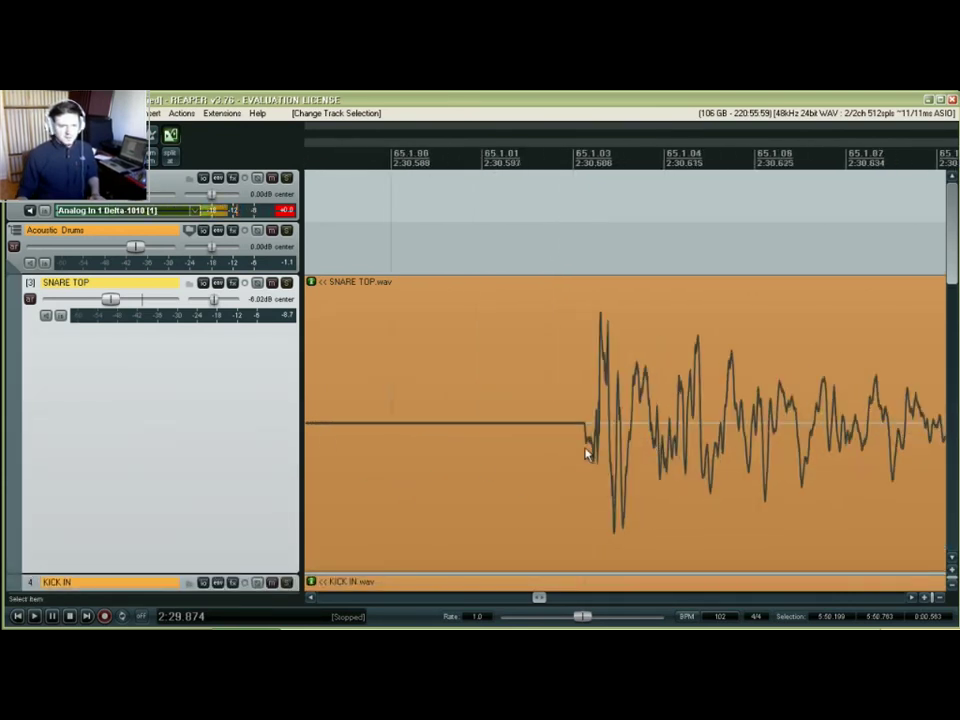
pyautogui.scroll(3, 586, 453)
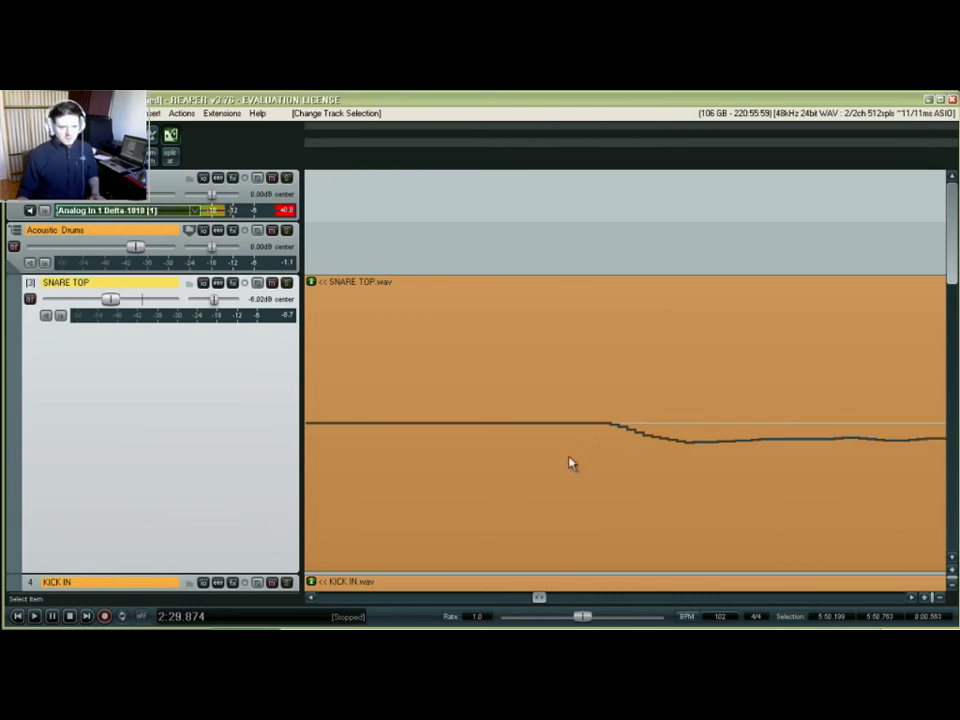
pyautogui.click(611, 432)
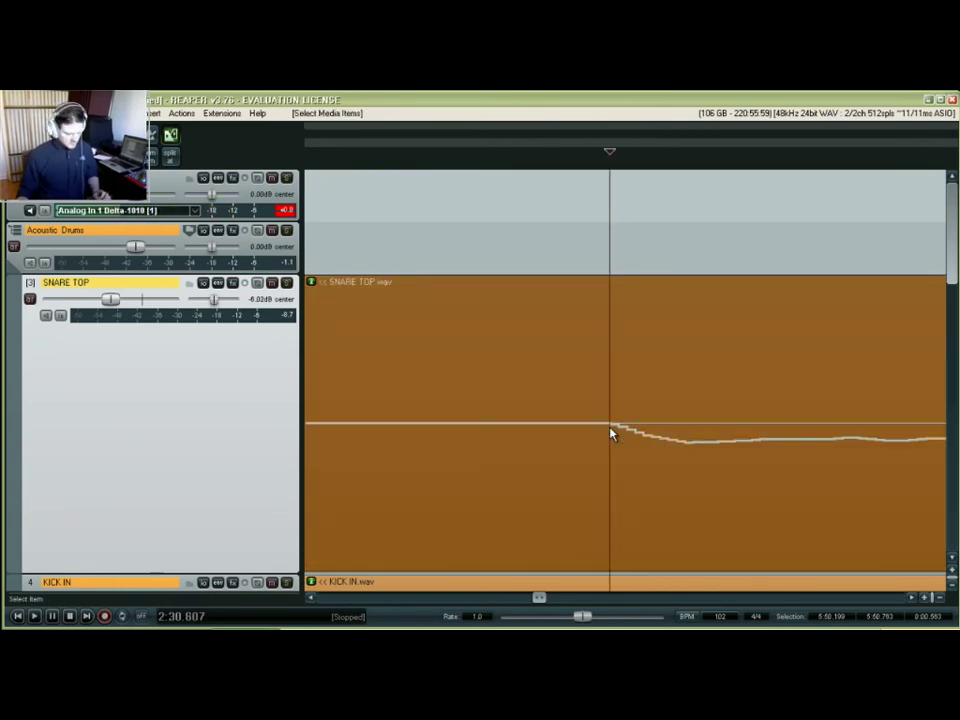
pyautogui.press('s')
pyautogui.scroll(-6, 610, 430)
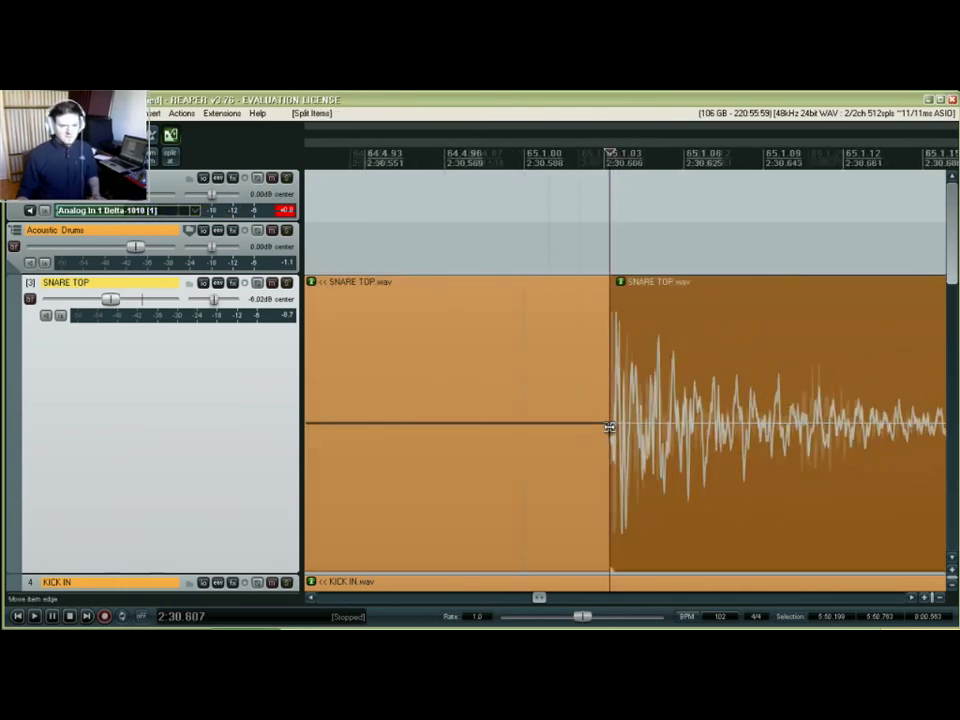
# Make a time selection of about 1.76 s starting at bar 65 and set the transport time display to samples.
pyautogui.scroll(-4, 609, 427)
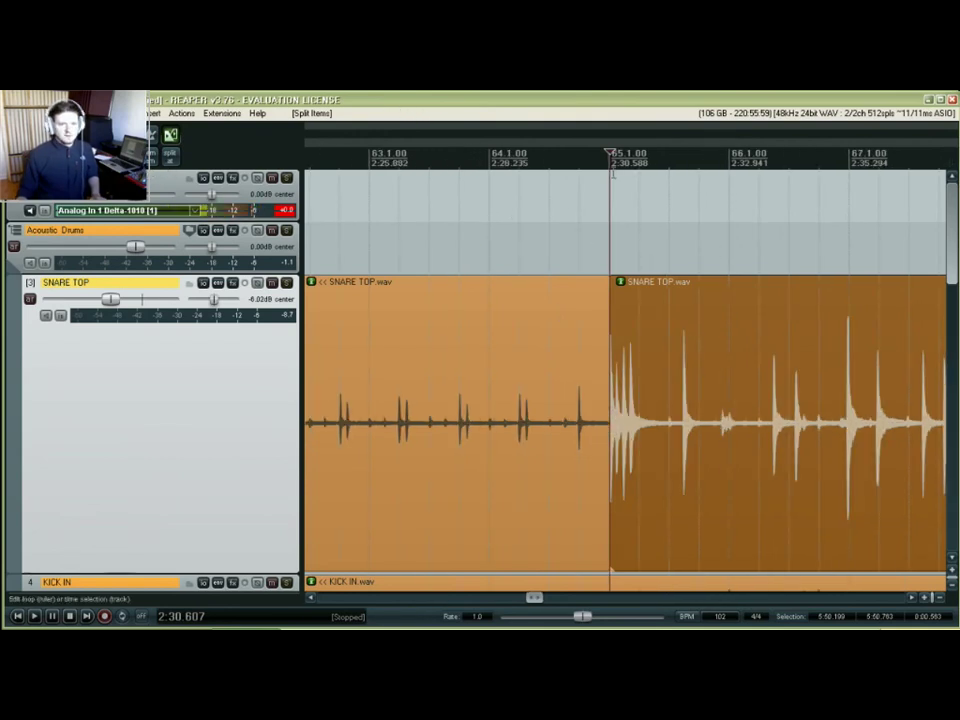
pyautogui.moveTo(611, 170); pyautogui.dragTo(697, 167)
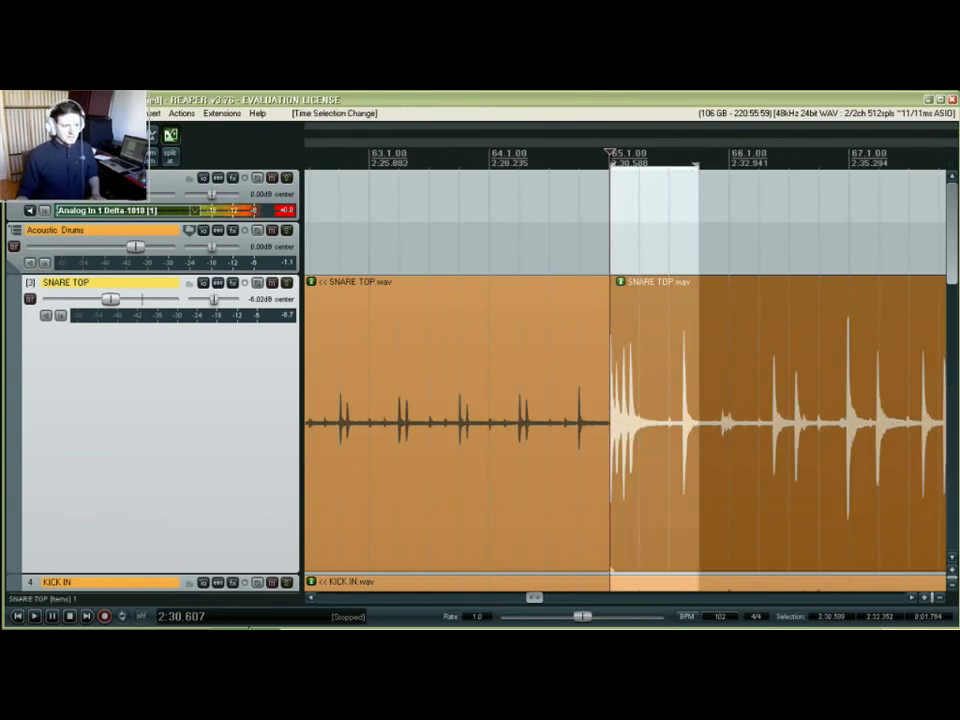
pyautogui.rightClick(175, 616)
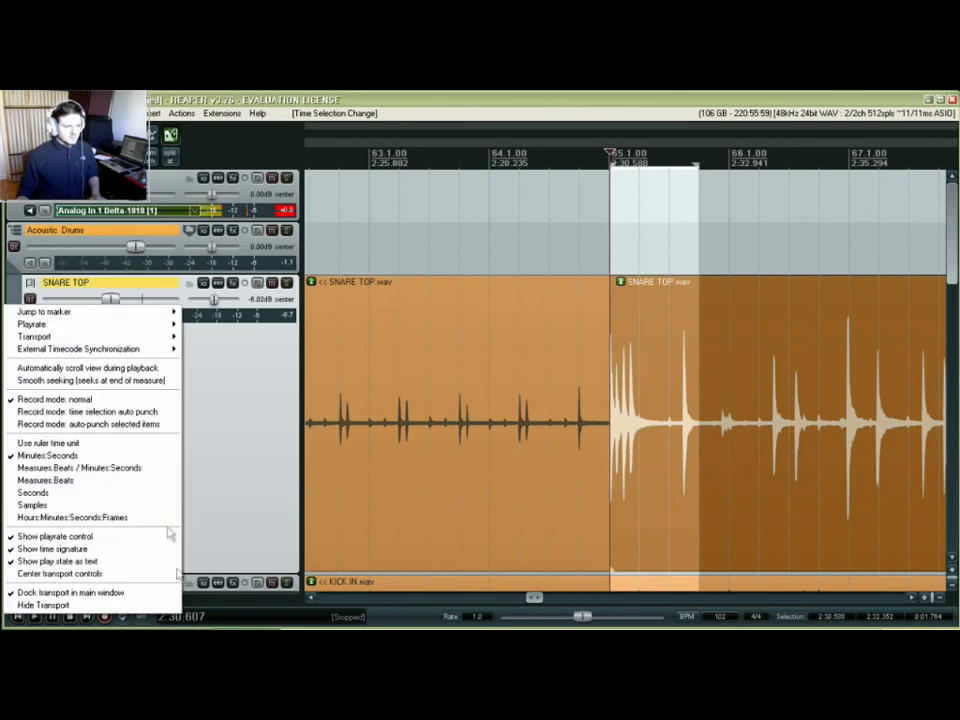
pyautogui.click(100, 504)
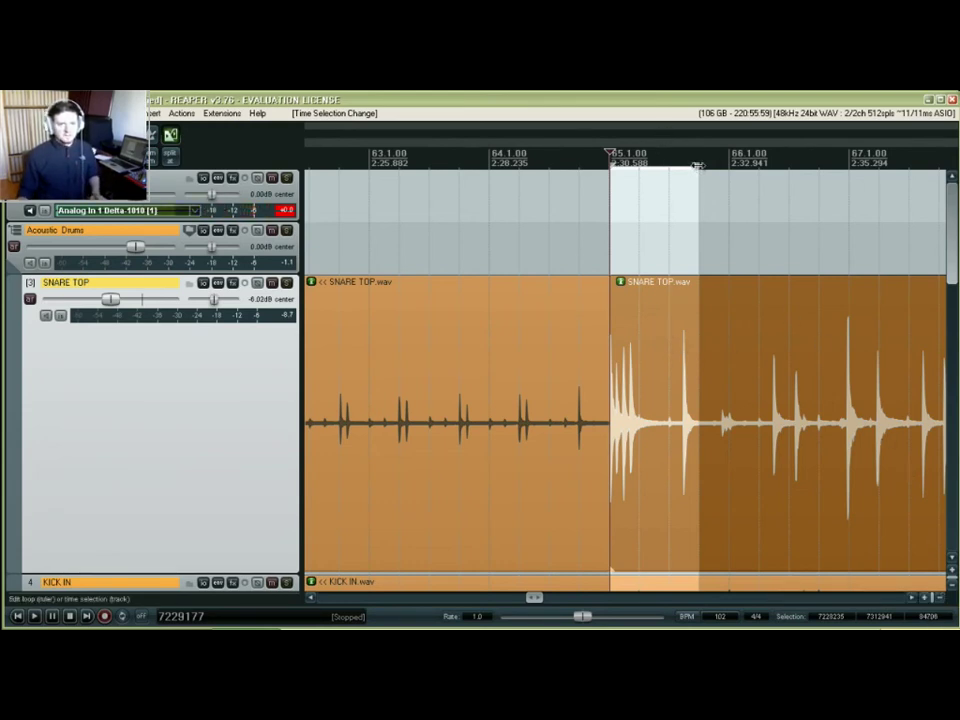
# Replace the time selection with one running from the snare split point to beat 65.2.00.
pyautogui.moveTo(697, 186); pyautogui.dragTo(621, 208)
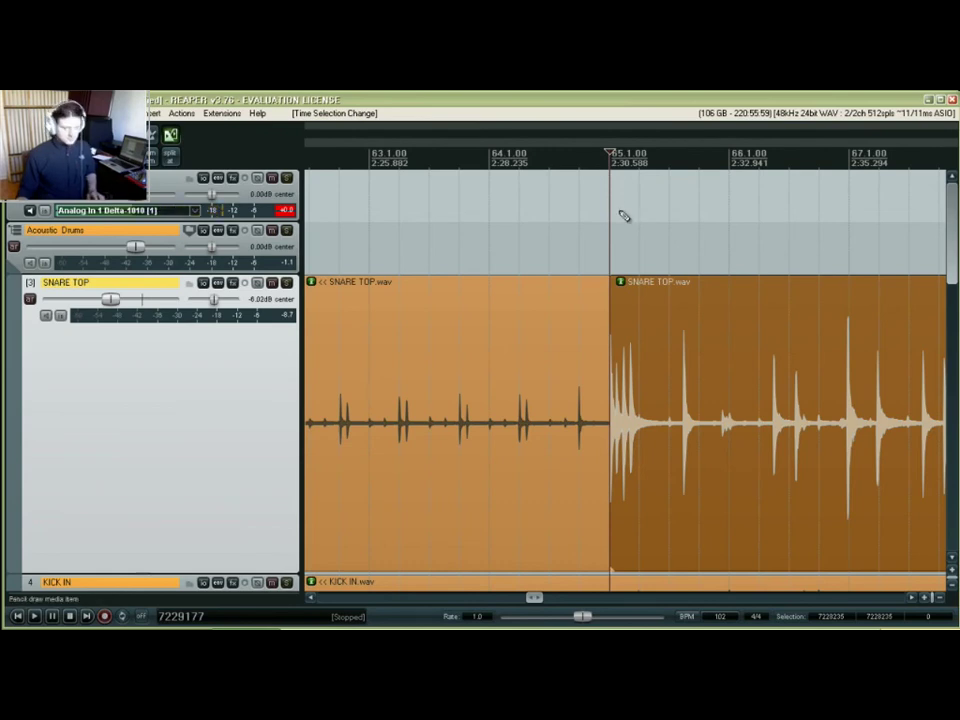
pyautogui.moveTo(614, 165); pyautogui.dragTo(664, 182)
pyautogui.scroll(3, 665, 170)
pyautogui.scroll(5, 574, 231)
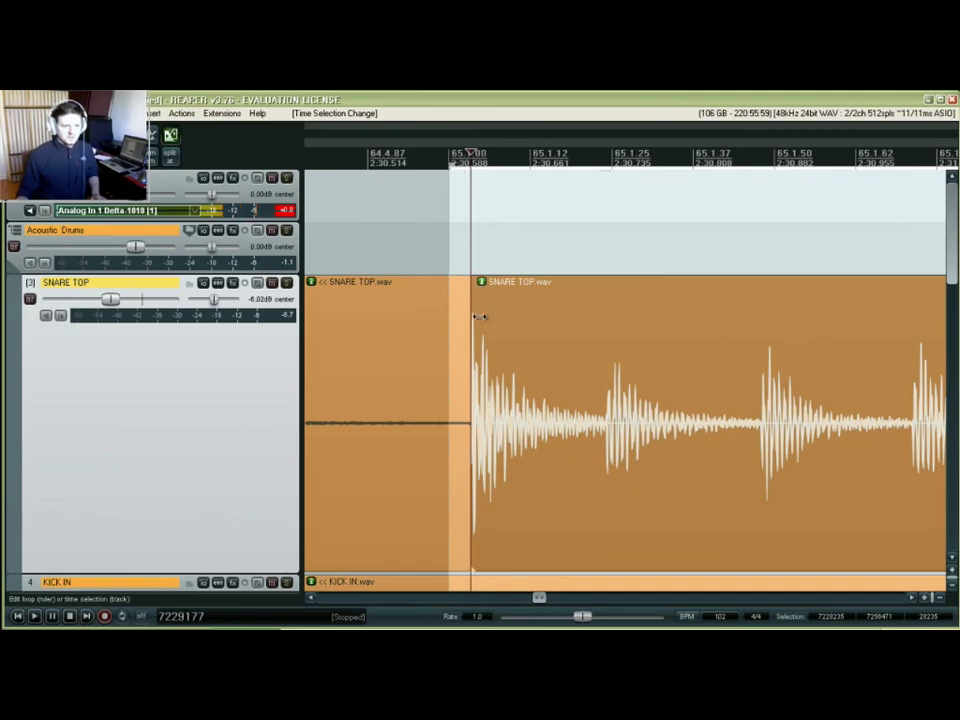
pyautogui.click(470, 373)
pyautogui.scroll(6, 469, 372)
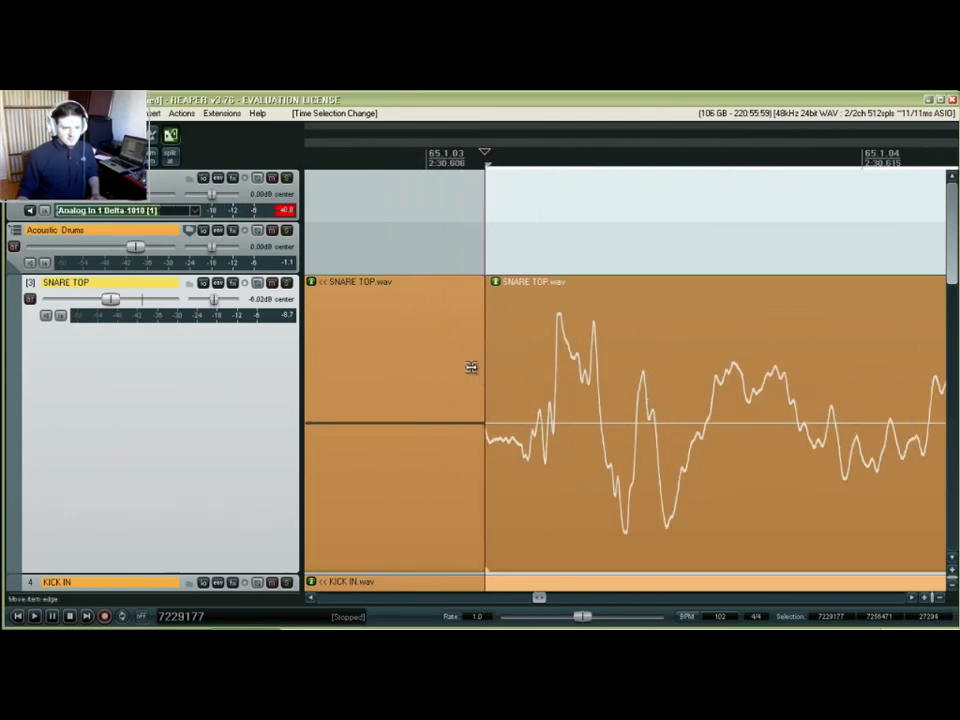
# Set the length of the time selection starting at the snare split to 200 samples.
pyautogui.scroll(-6, 490, 378)
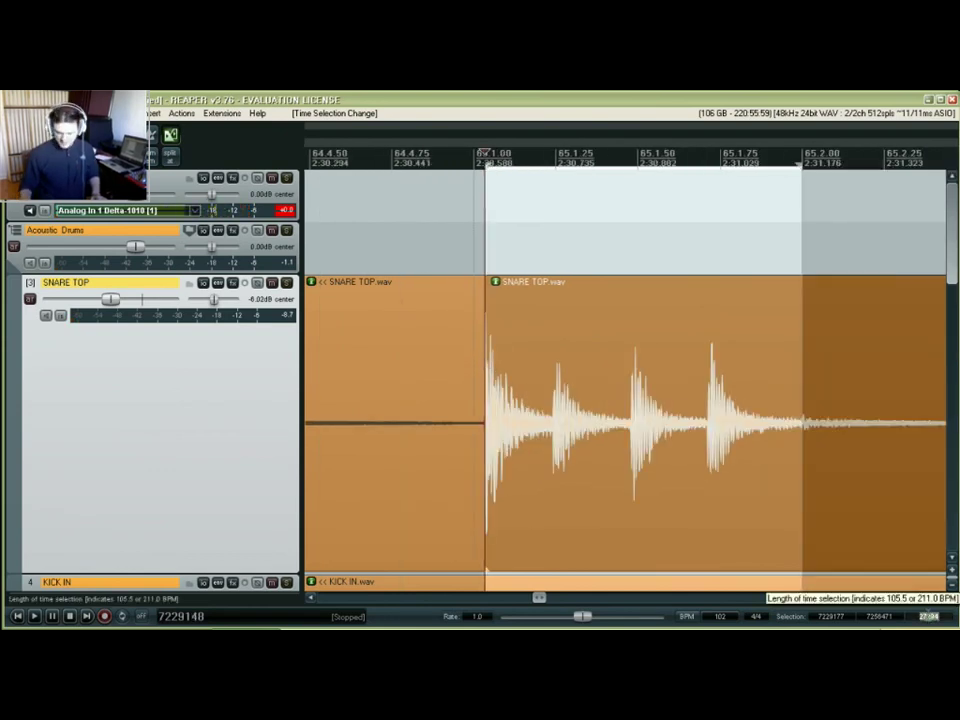
pyautogui.click(928, 616)
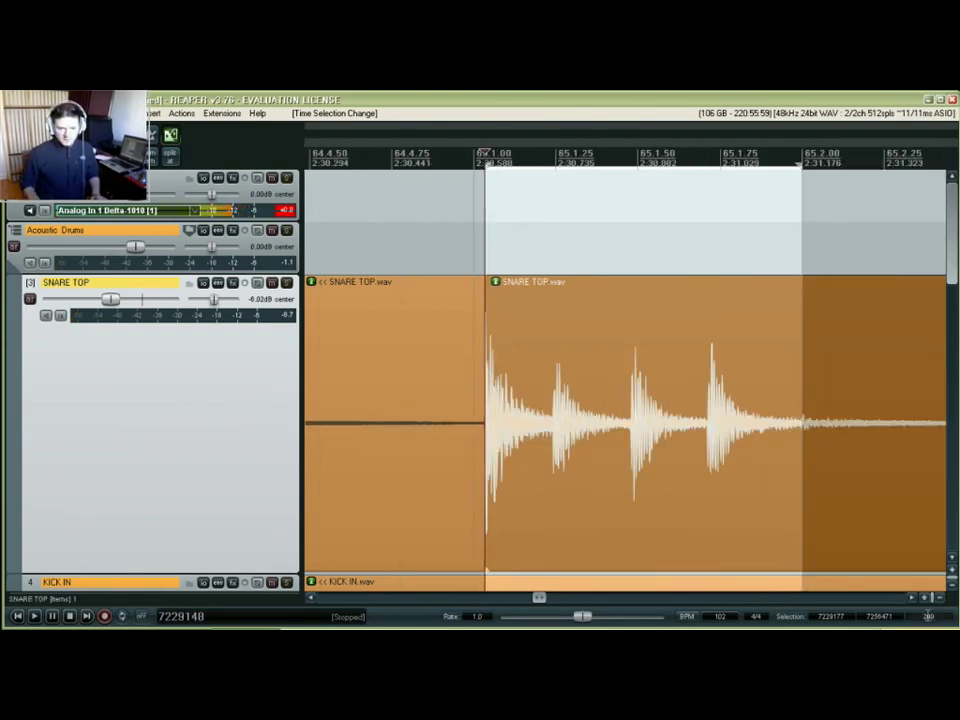
pyautogui.write('0')
pyautogui.press('Return')
pyautogui.hotkey('ctrl', 'pagedown')
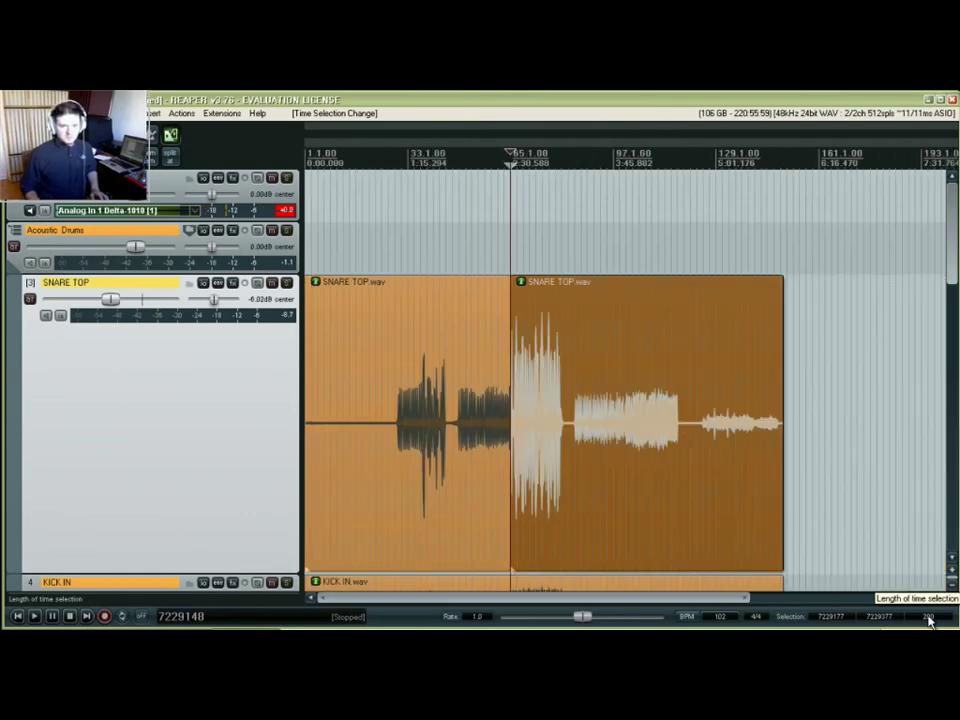
pyautogui.hotkey('ctrl', 'pageup')
pyautogui.scroll(-3, 662, 491)
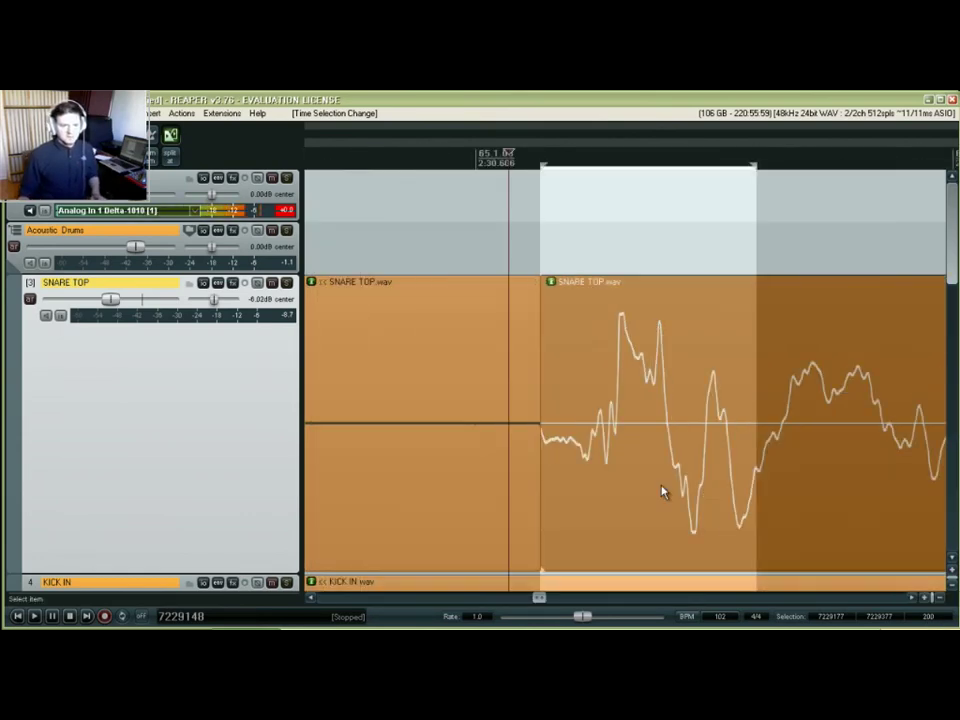
# Examine the kick and snare bottom tracks below SNARE TOP against the 200-sample time selection.
pyautogui.scroll(-1, 953, 268)
pyautogui.scroll(-2, 953, 268)
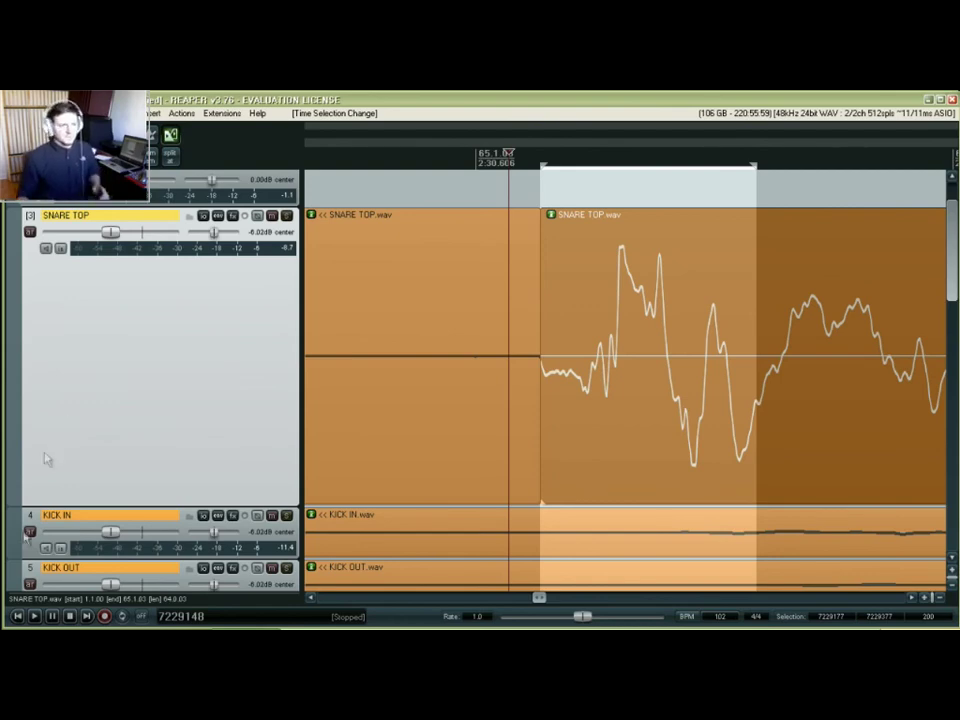
pyautogui.scroll(-1, 71, 386)
pyautogui.scroll(1, 75, 381)
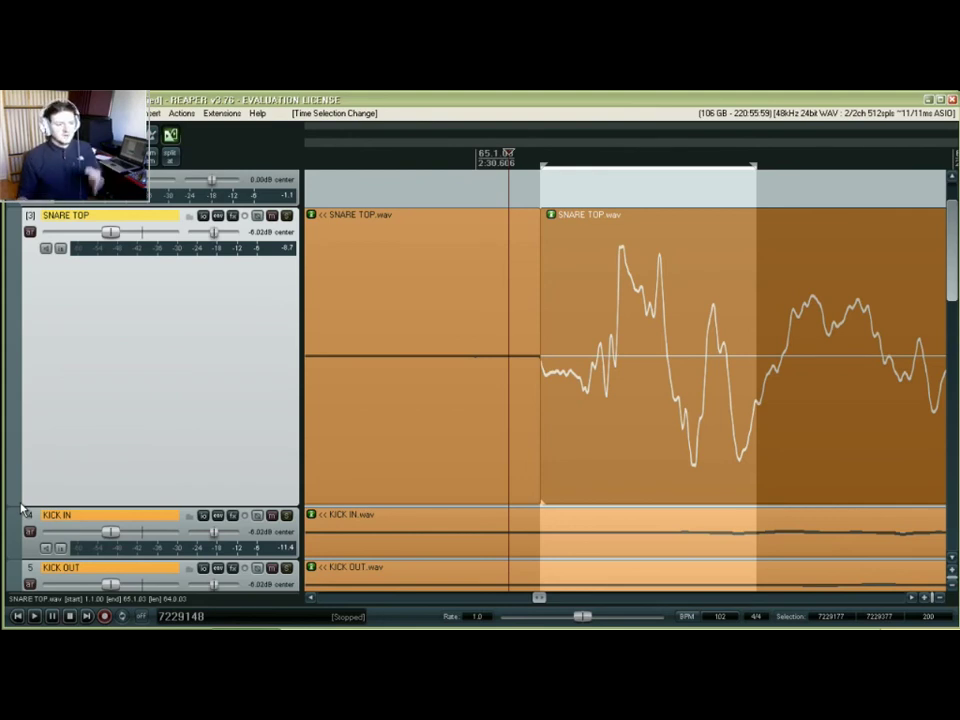
pyautogui.scroll(-2, 22, 510)
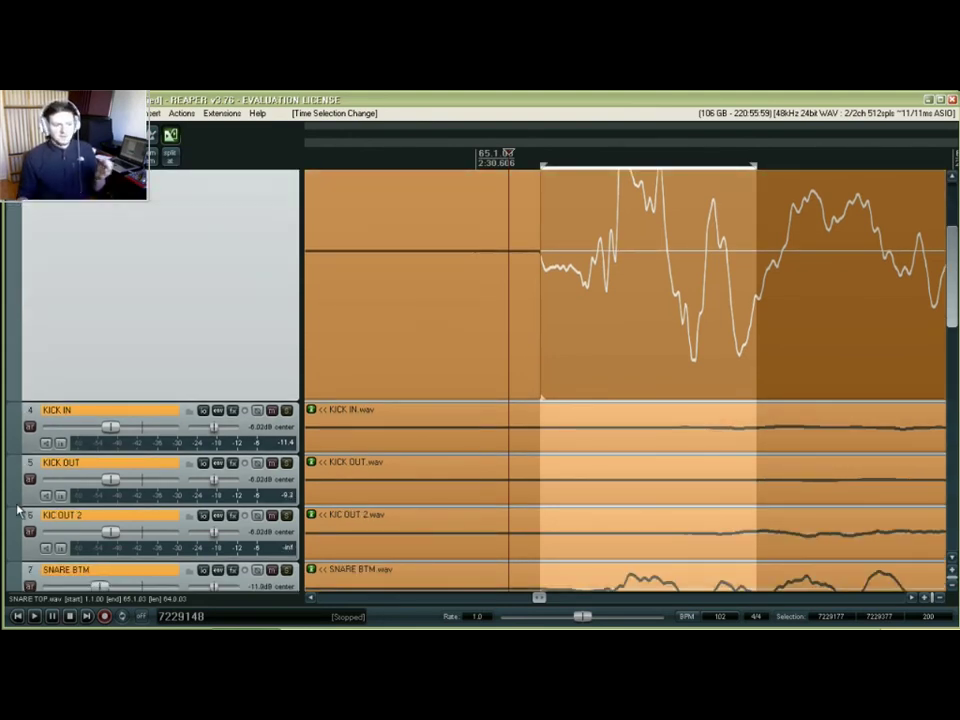
pyautogui.scroll(2, 18, 511)
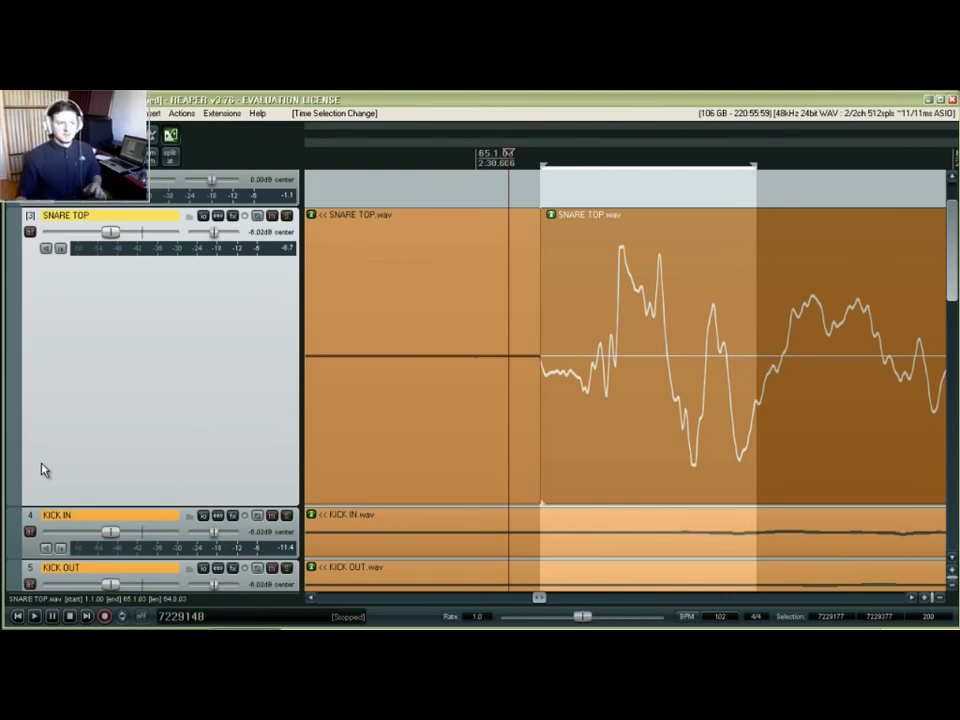
pyautogui.scroll(-1, 58, 414)
pyautogui.scroll(1, 135, 394)
pyautogui.scroll(-1, 55, 408)
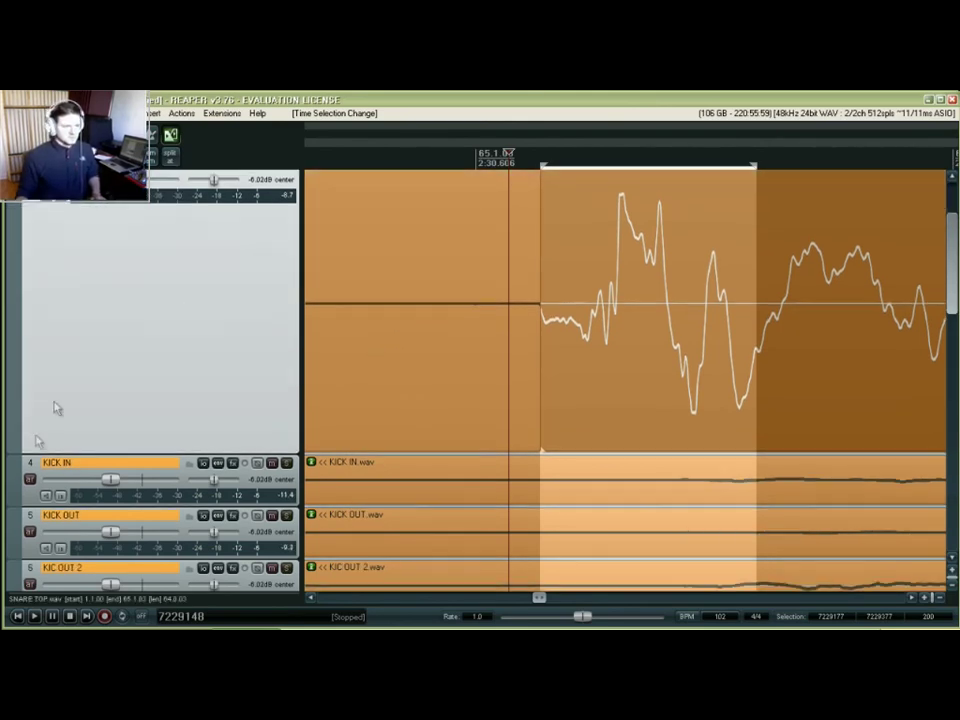
# Select the KICK IN track and make it tall enough to nearly fill the arrange view.
pyautogui.click(20, 494)
pyautogui.scroll(-1, 20, 420)
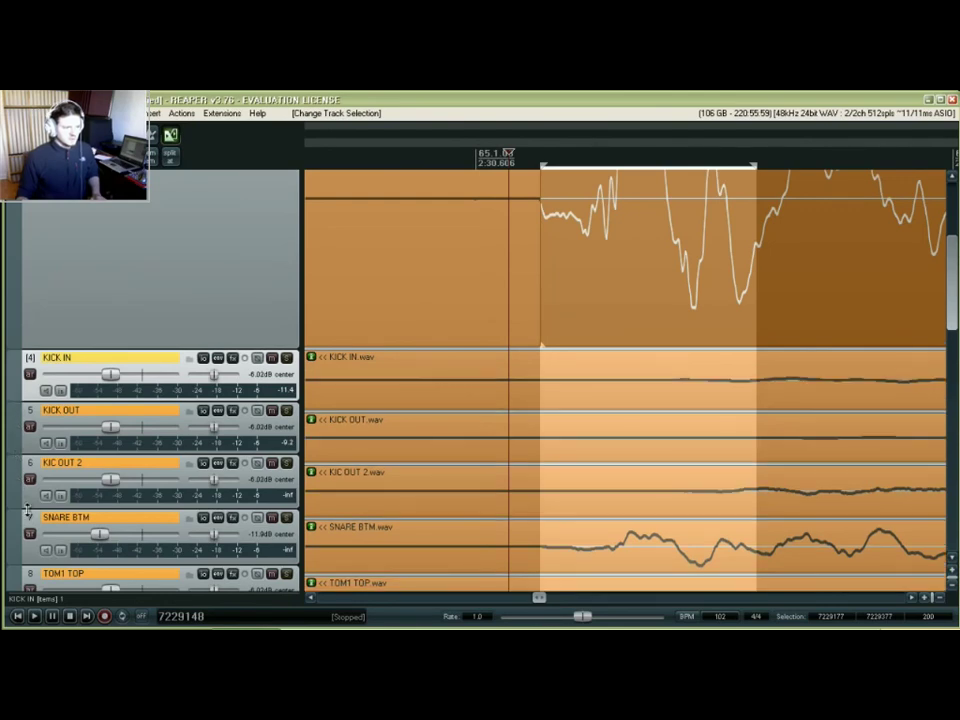
pyautogui.moveTo(15, 400); pyautogui.dragTo(34, 564)
pyautogui.scroll(-2, 34, 560)
pyautogui.moveTo(18, 466); pyautogui.dragTo(18, 560)
pyautogui.scroll(2, 648, 344)
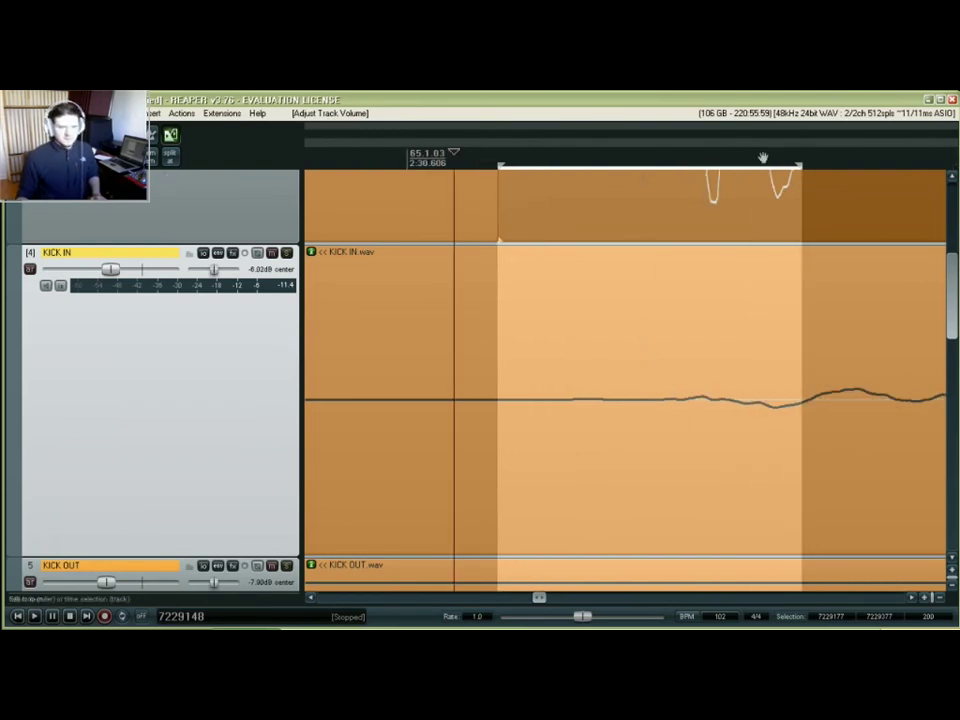
# Shorten the time selection to about 104 samples, ending where the snare bleed starts on KICK IN.
pyautogui.moveTo(800, 163); pyautogui.dragTo(675, 192)
pyautogui.scroll(2, 648, 342)
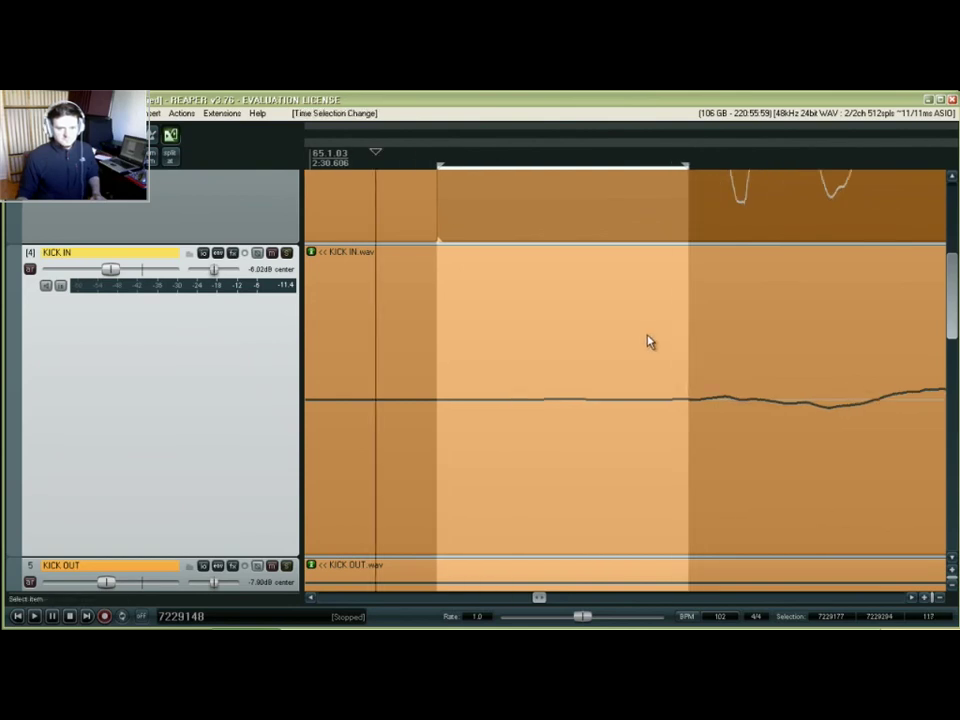
pyautogui.scroll(2, 648, 342)
pyautogui.scroll(-2, 60, 385)
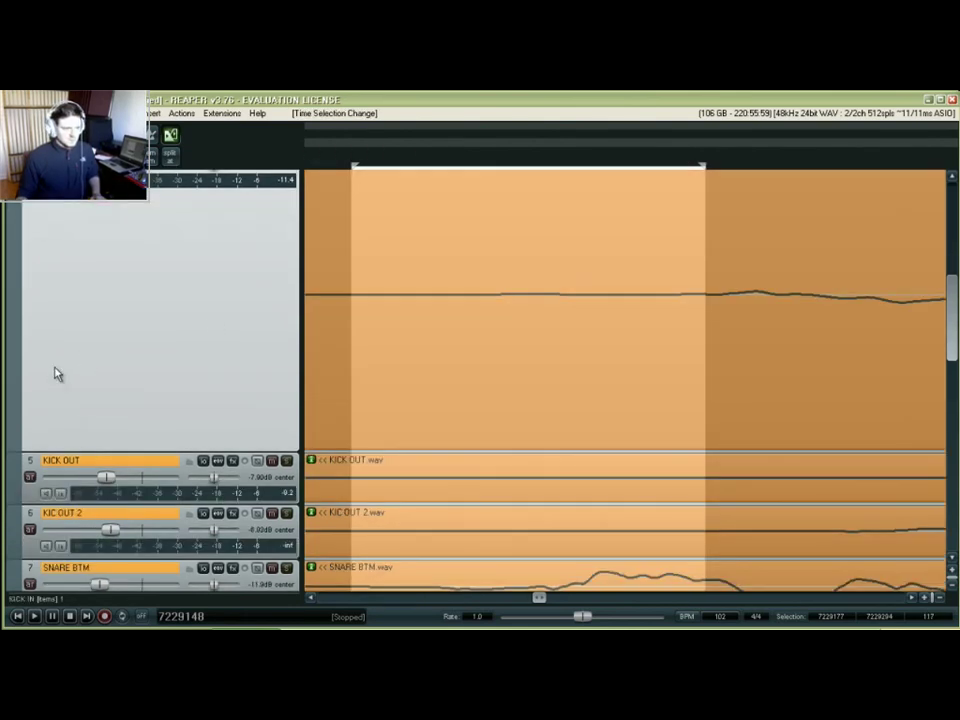
pyautogui.moveTo(20, 448); pyautogui.dragTo(20, 557)
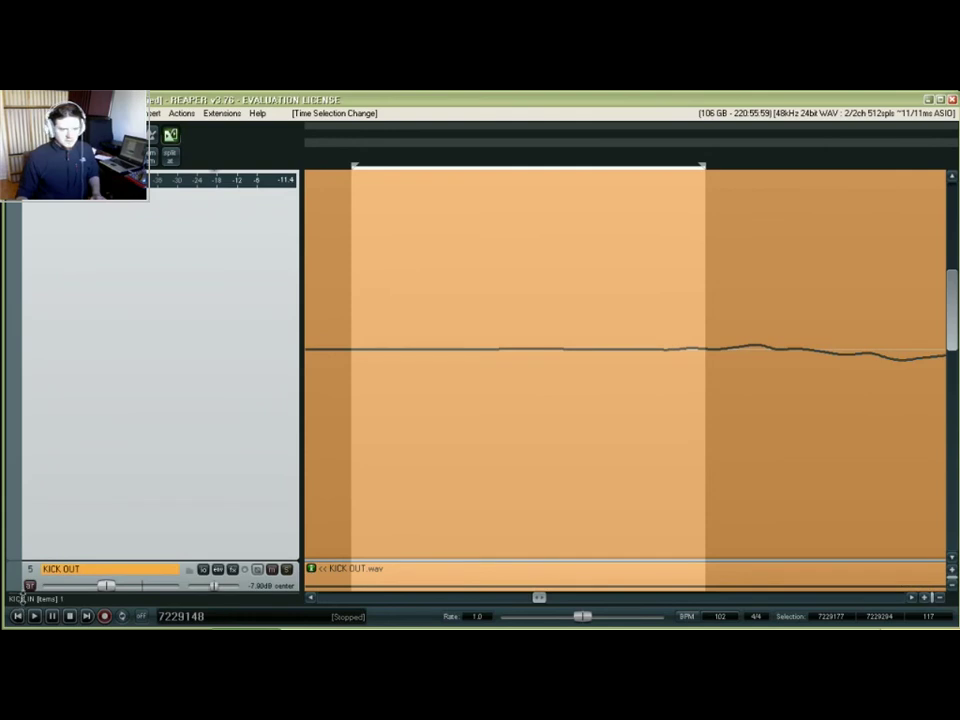
pyautogui.moveTo(703, 166); pyautogui.dragTo(663, 178)
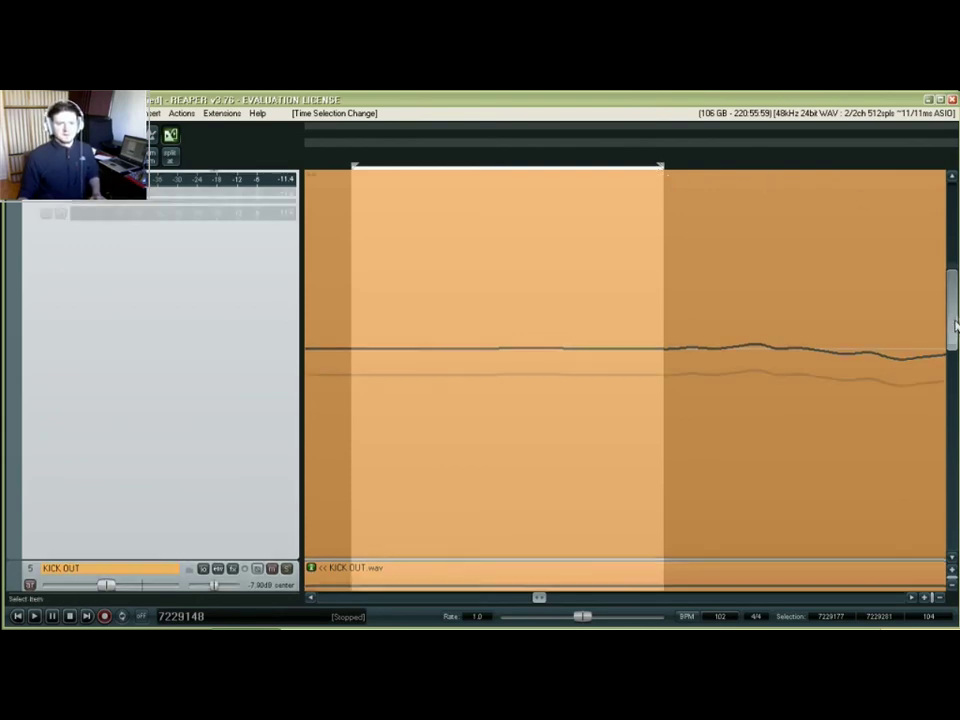
# Compare the snare hit's onset on SNARE TOP with its arrival on KICK IN at several zoom levels.
pyautogui.scroll(4, 952, 325)
pyautogui.scroll(-1, 631, 378)
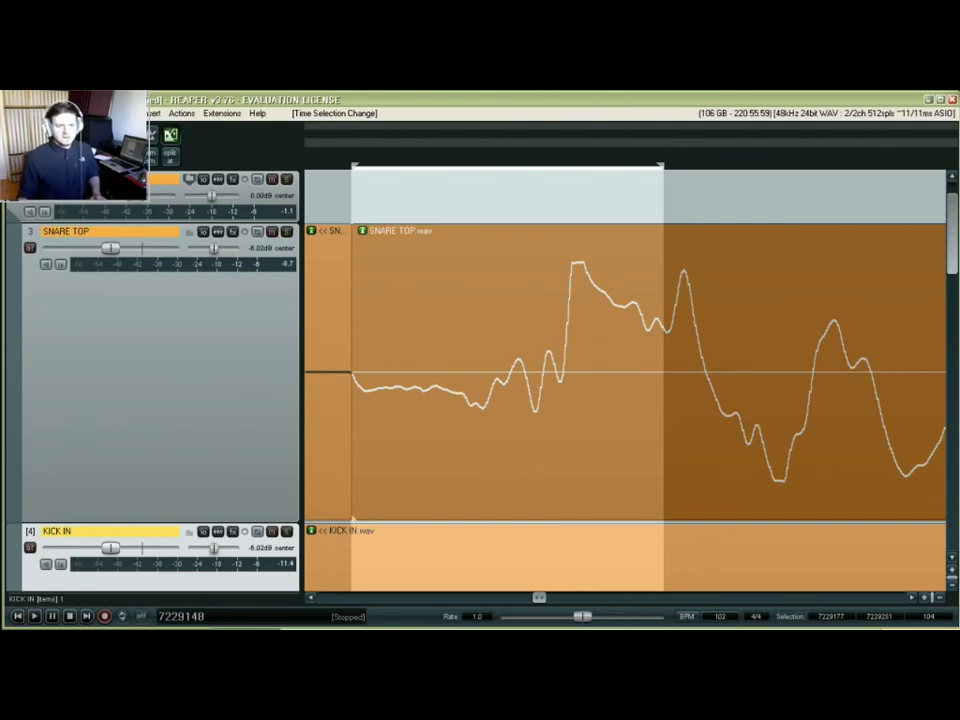
pyautogui.scroll(-5, 606, 390)
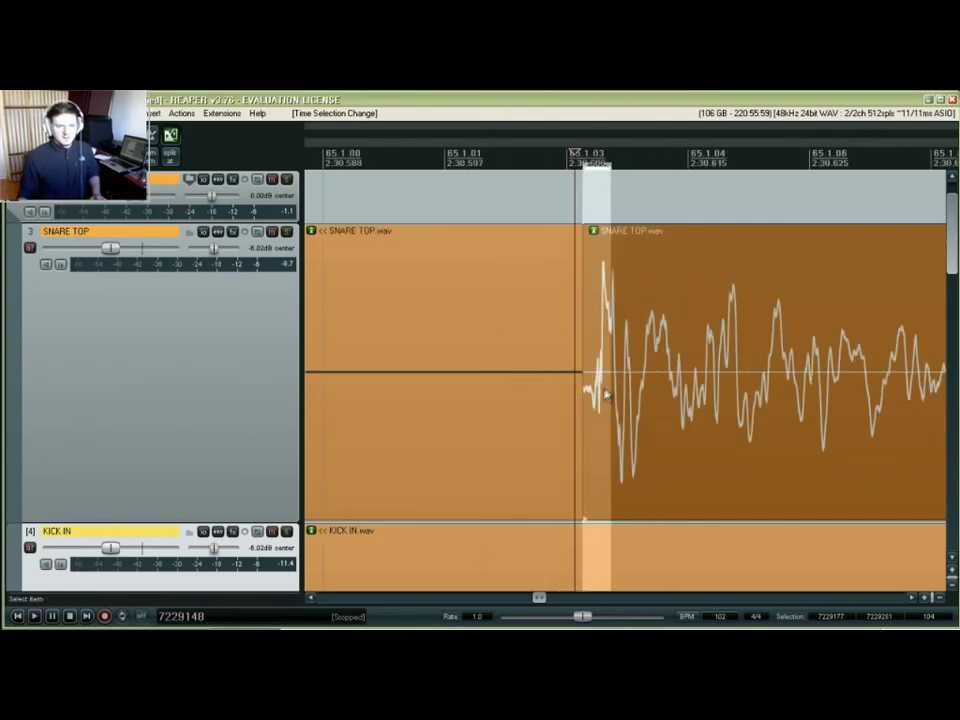
pyautogui.scroll(-7, 631, 378)
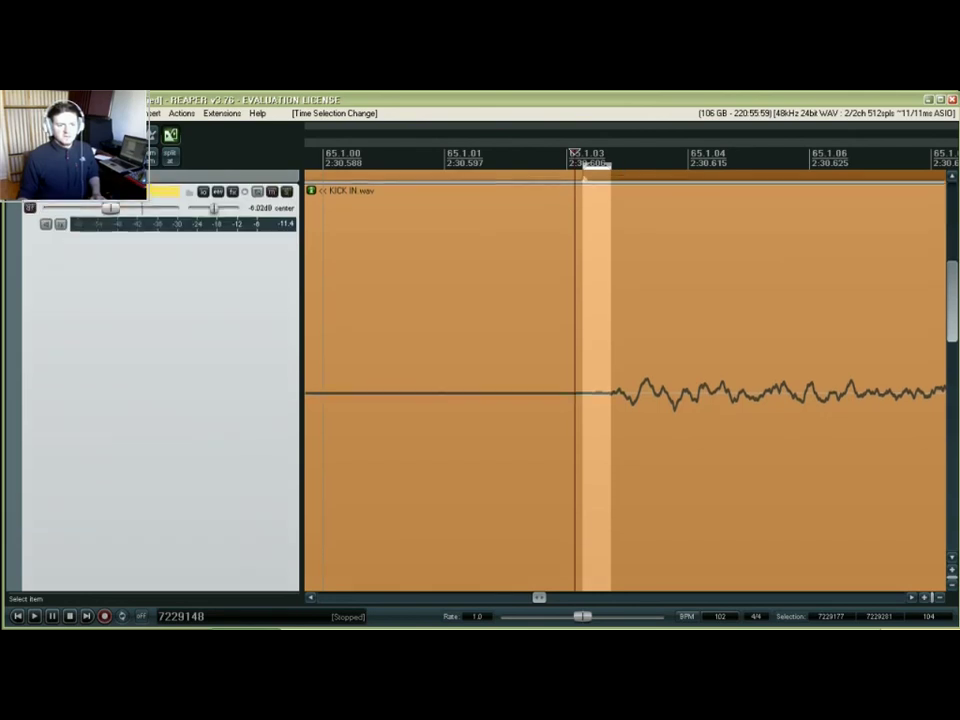
pyautogui.scroll(1, 640, 400)
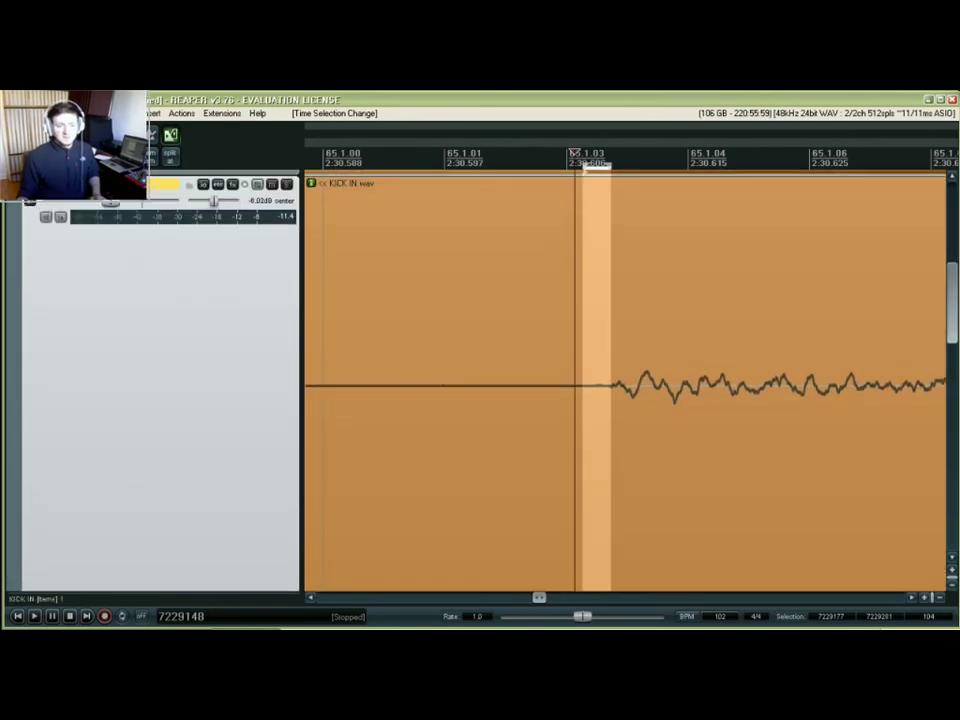
pyautogui.scroll(3, 576, 407)
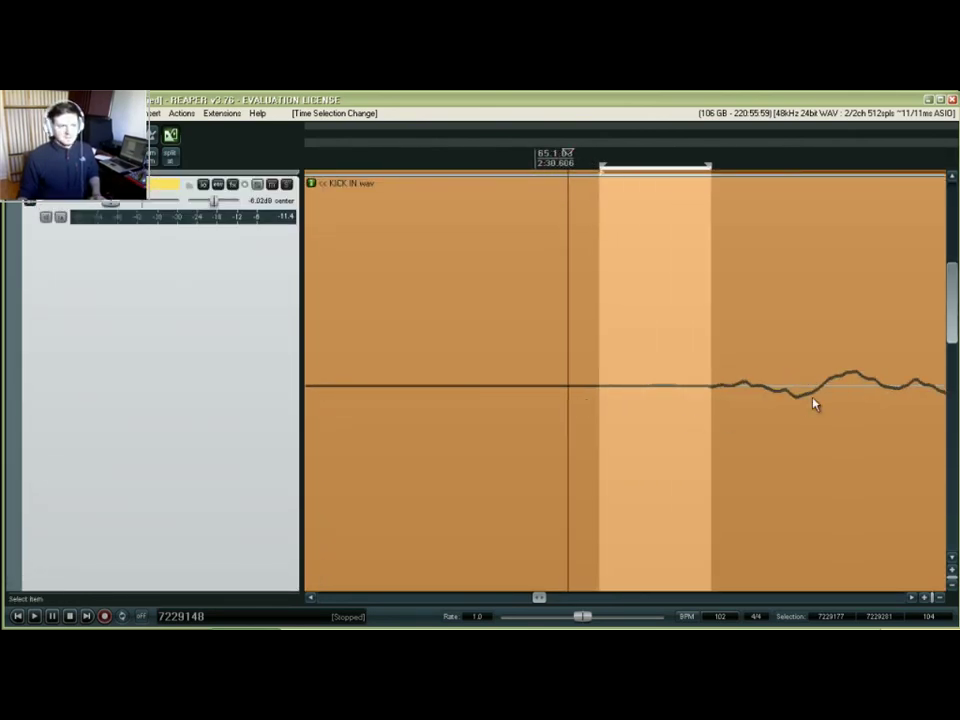
pyautogui.scroll(2, 722, 450)
pyautogui.scroll(-4, 707, 431)
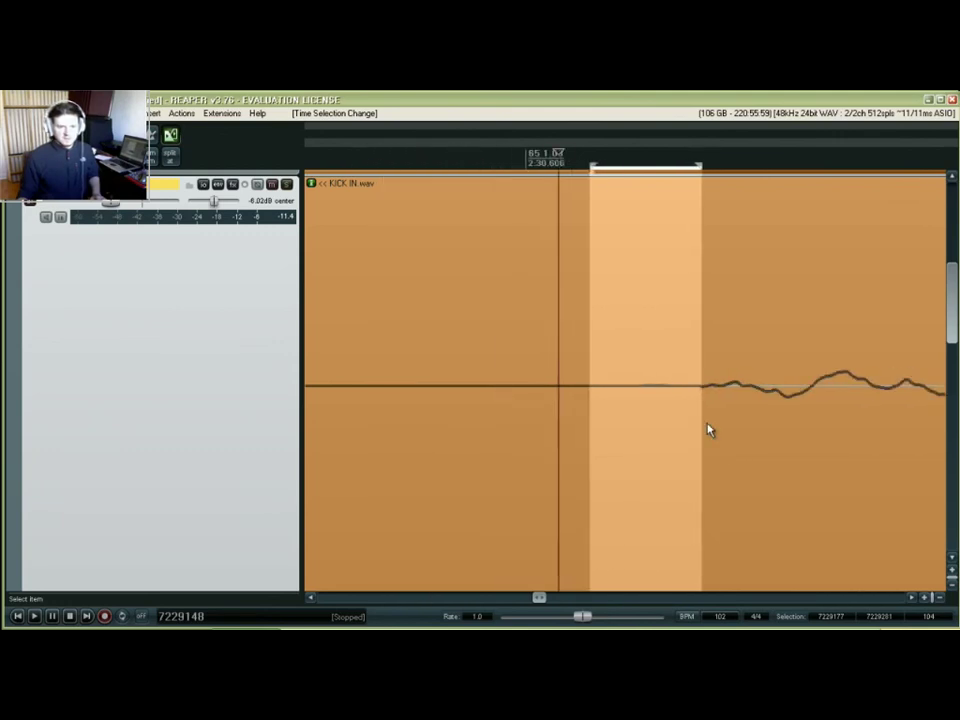
pyautogui.scroll(3, 703, 410)
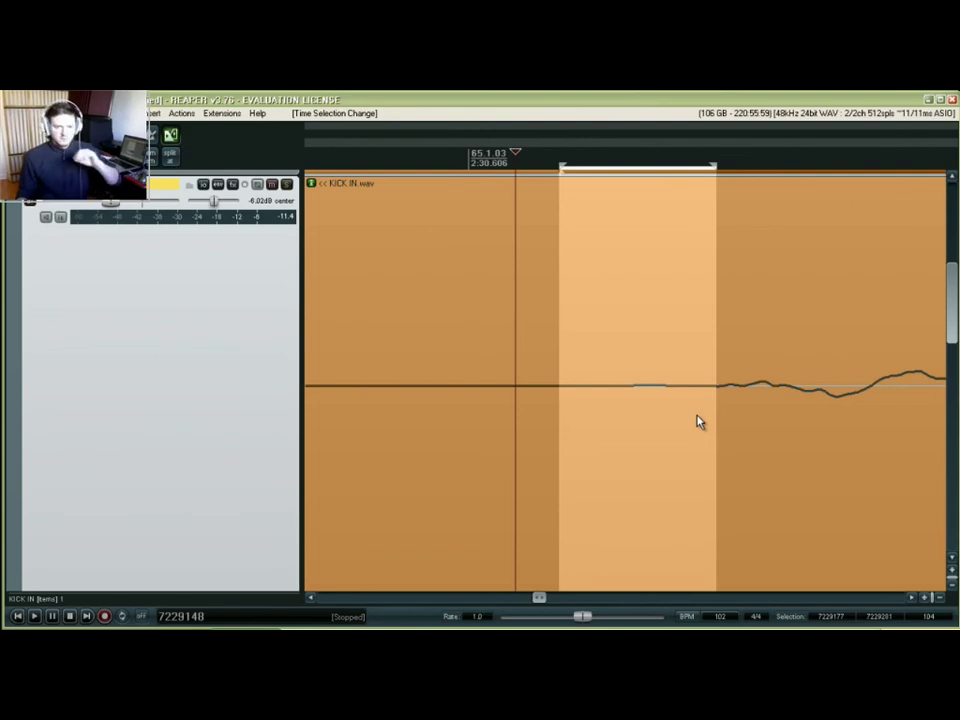
pyautogui.scroll(-5, 650, 330)
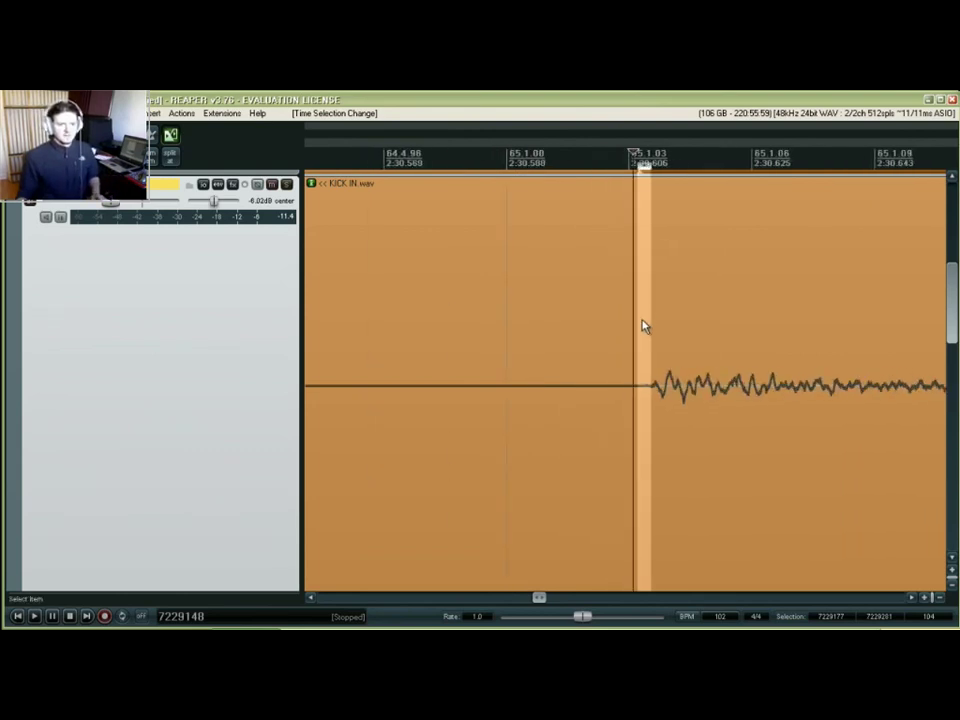
pyautogui.scroll(-3, 476, 332)
pyautogui.scroll(-1, 230, 457)
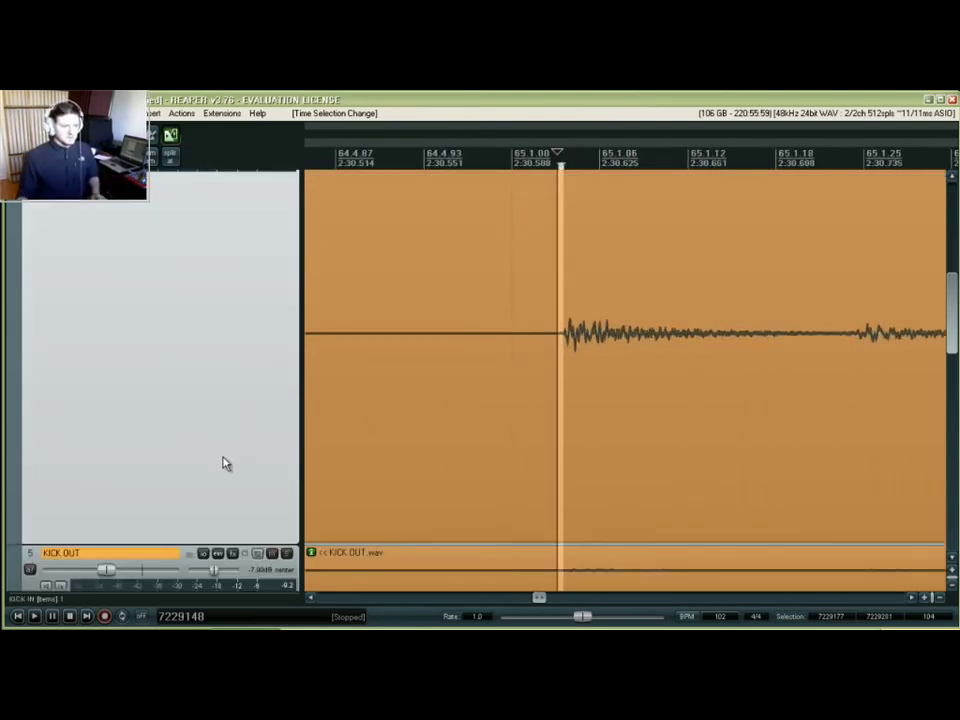
# Shrink the KICK IN and SNARE TOP tracks back to about the same height as the other drum tracks.
pyautogui.scroll(-5, 64, 326)
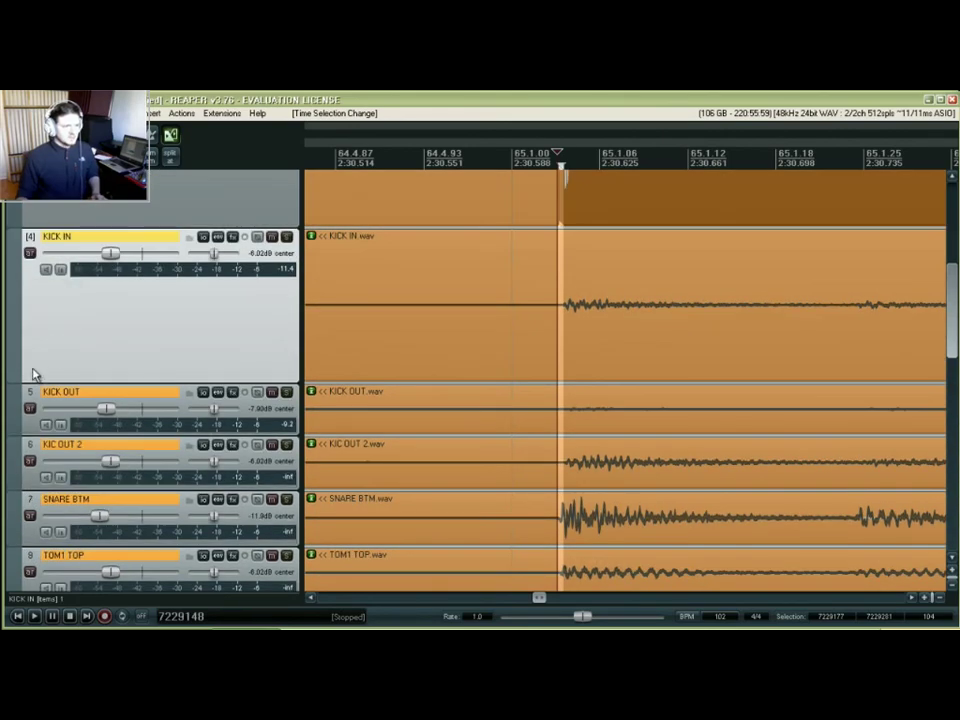
pyautogui.moveTo(33, 379); pyautogui.dragTo(28, 283)
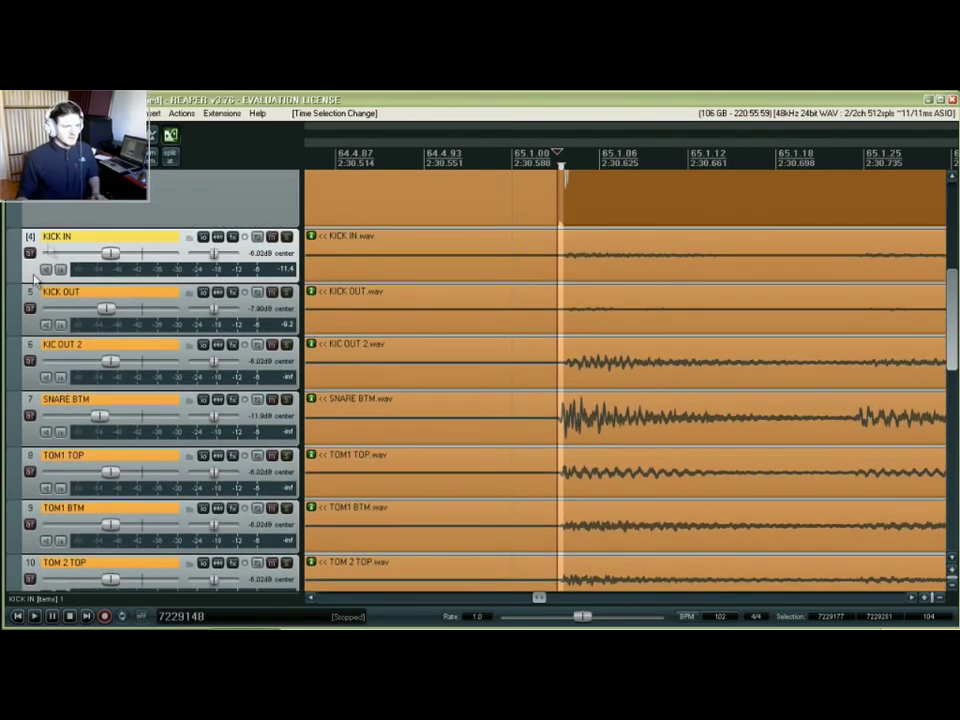
pyautogui.scroll(3, 60, 208)
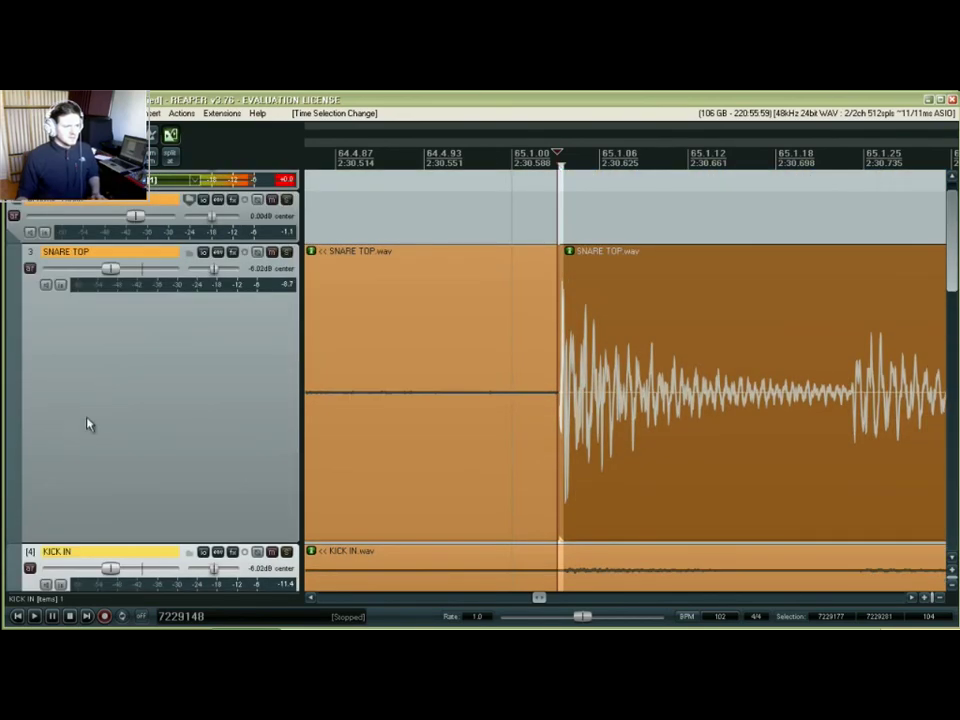
pyautogui.click(78, 443)
pyautogui.moveTo(20, 563); pyautogui.dragTo(40, 289)
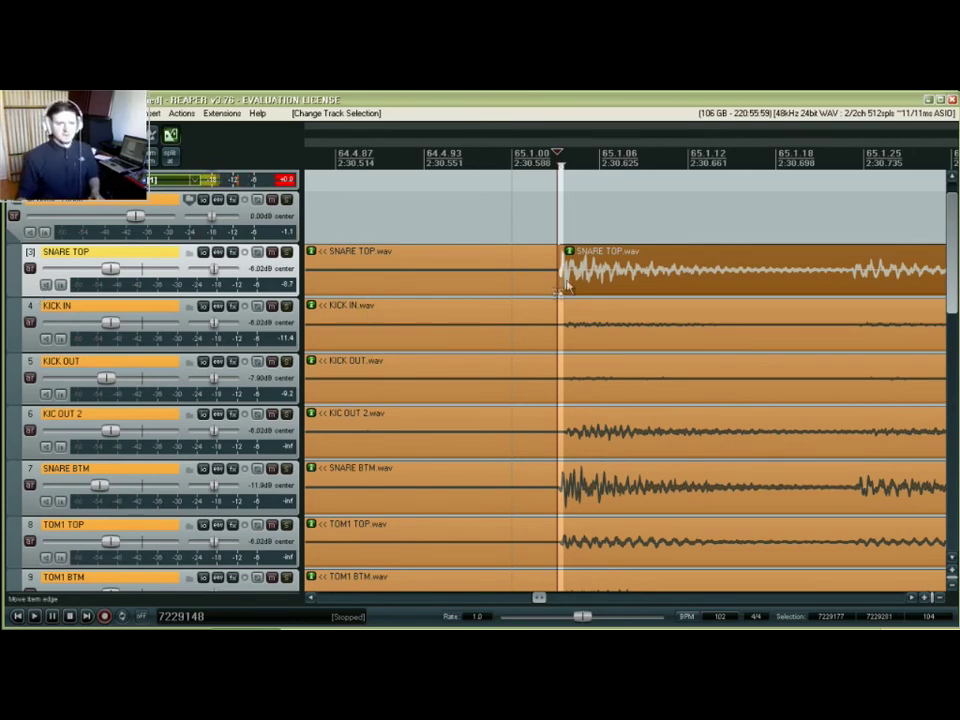
# Collapse the time selection to zero length at the snare split and heal the split in the SNARE TOP item.
pyautogui.scroll(10, 541, 301)
pyautogui.scroll(-3, 681, 330)
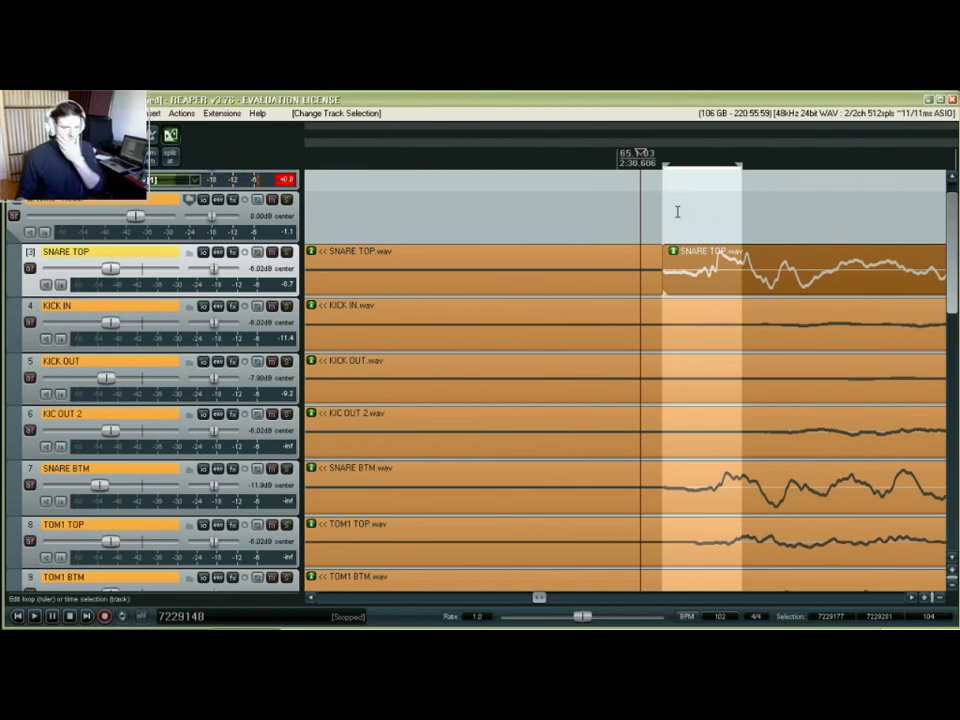
pyautogui.moveTo(741, 163); pyautogui.dragTo(664, 193)
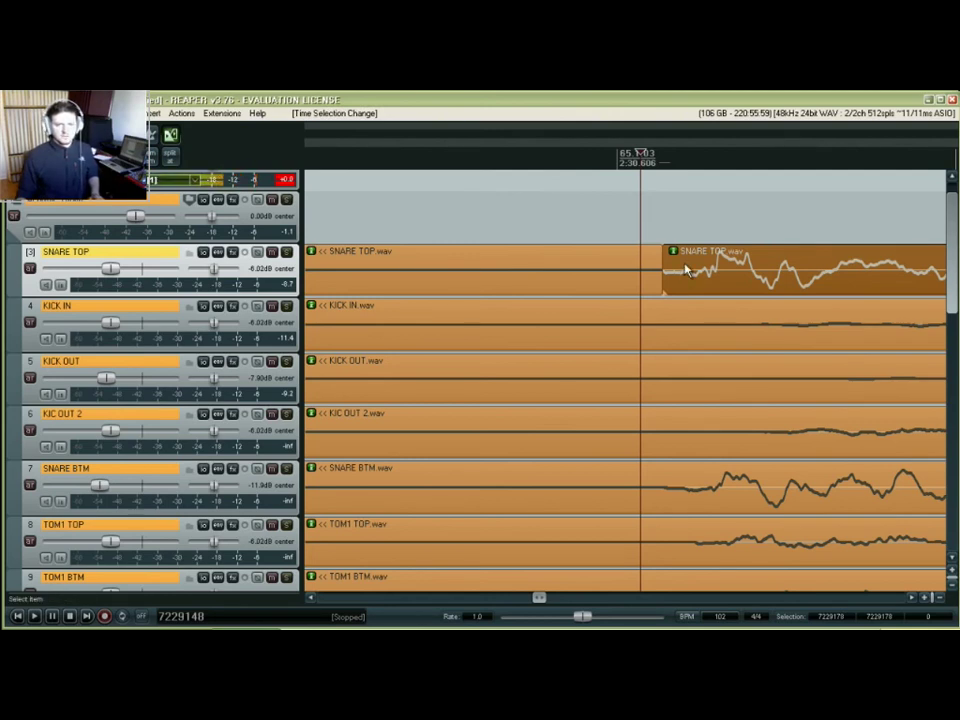
pyautogui.scroll(-3, 689, 293)
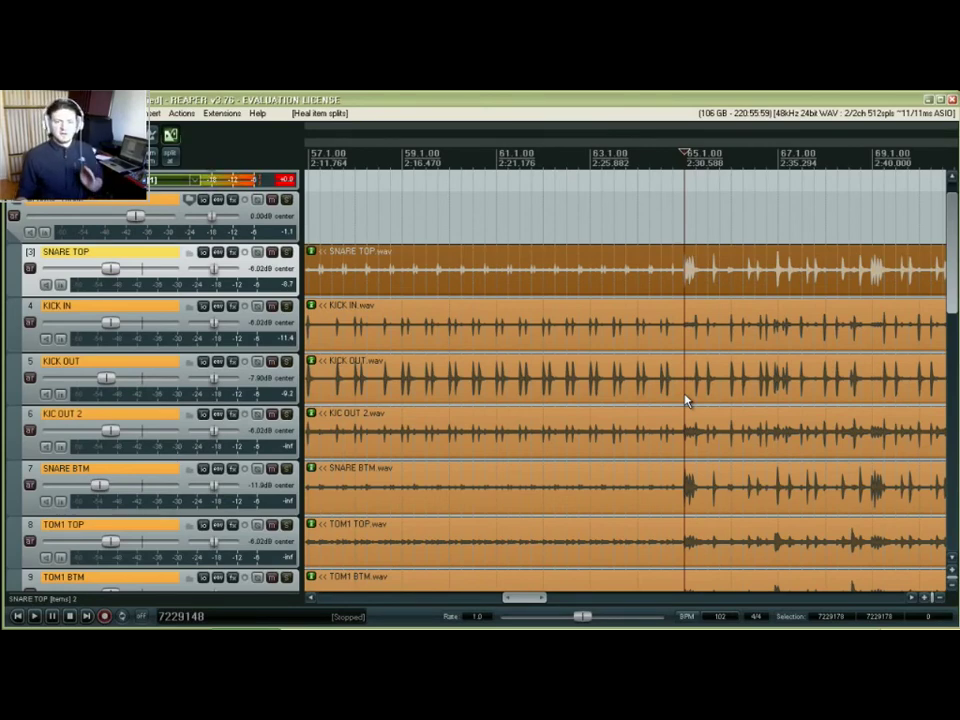
# Select the KICK OUT item and place the edit cursor at 48.4.00, just before the kick hit at bar 49.
pyautogui.scroll(-3, 686, 400)
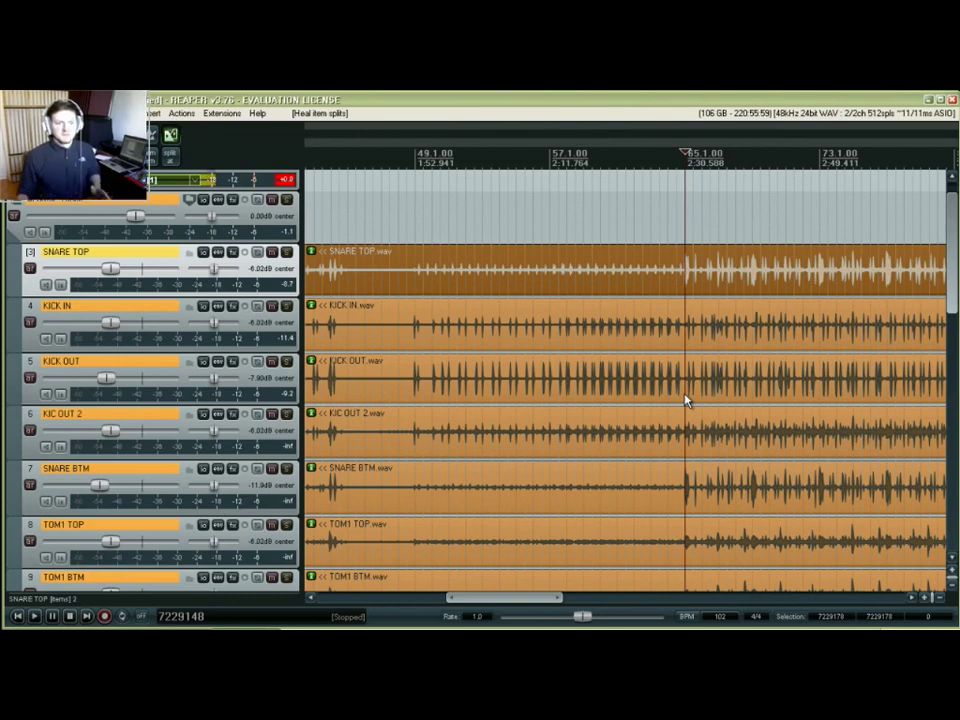
pyautogui.scroll(-8, 686, 400)
pyautogui.scroll(6, 388, 352)
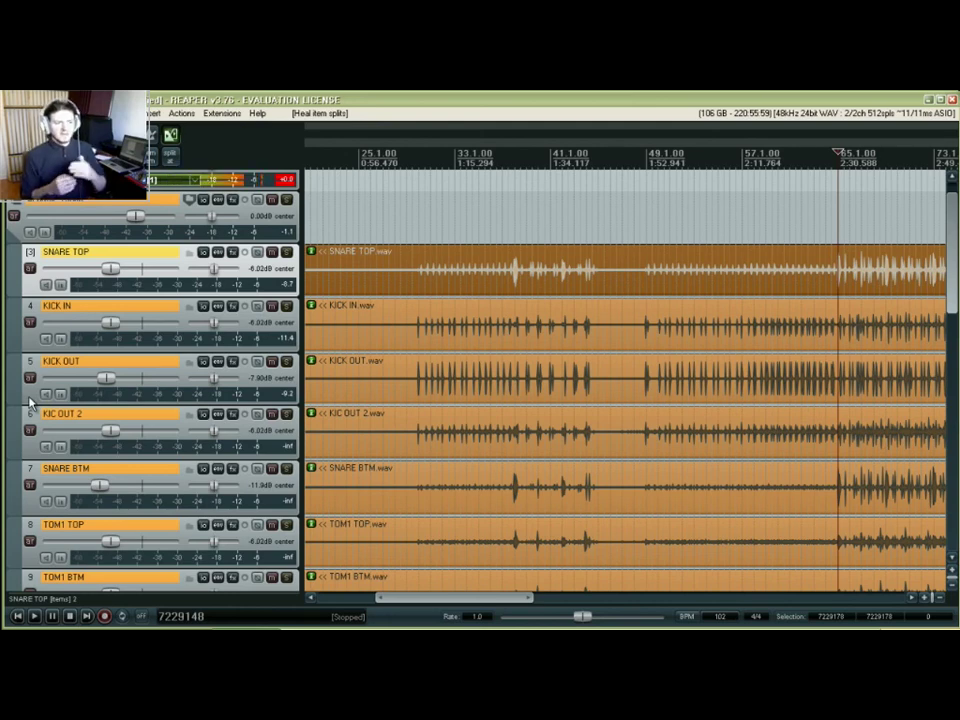
pyautogui.scroll(10, 630, 380)
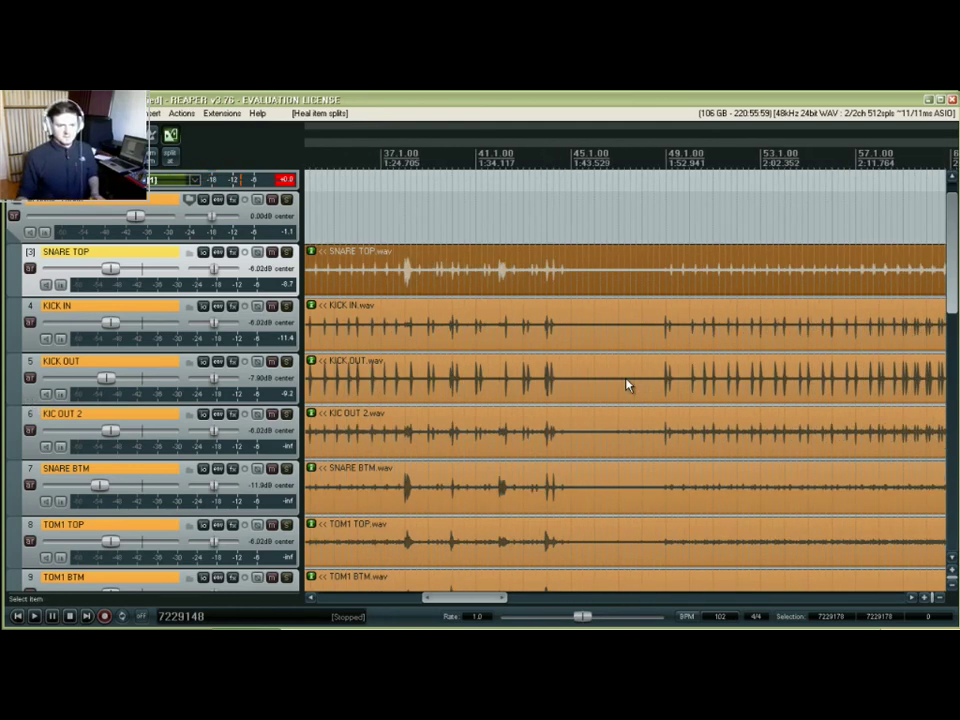
pyautogui.click(676, 380)
pyautogui.scroll(2, 700, 385)
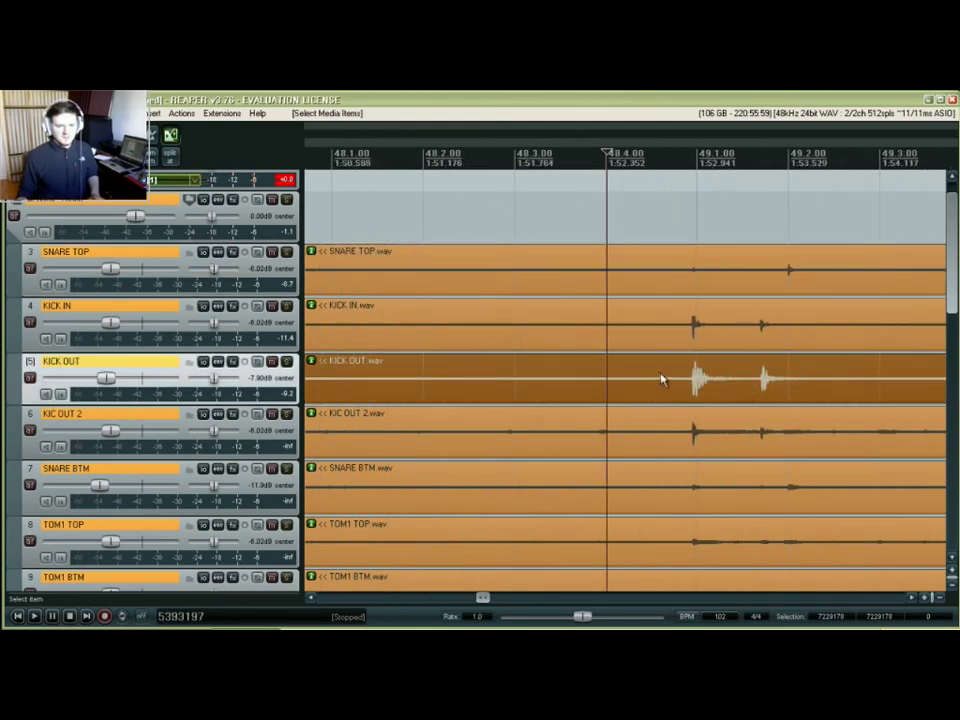
# Play the kick hits at bar 49 from midway between 48.4.00 and 49.1.00.
pyautogui.click(660, 381)
pyautogui.press('space')
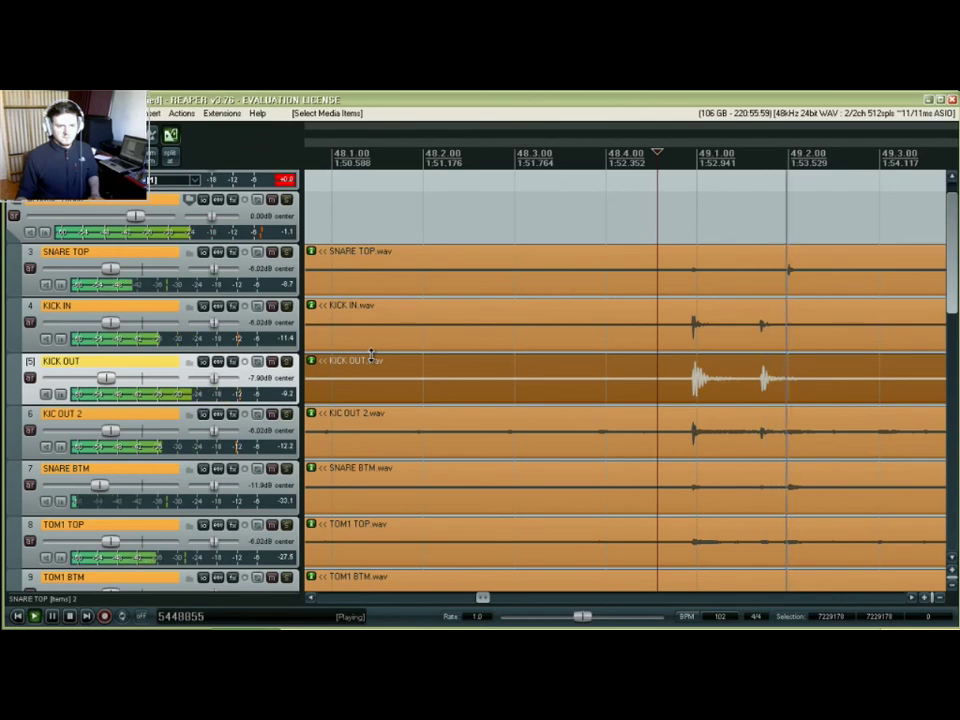
pyautogui.press('space')
# Select the KICK IN item and play it from just before the first kick hits near bar 29.
pyautogui.scroll(-10, 410, 350)
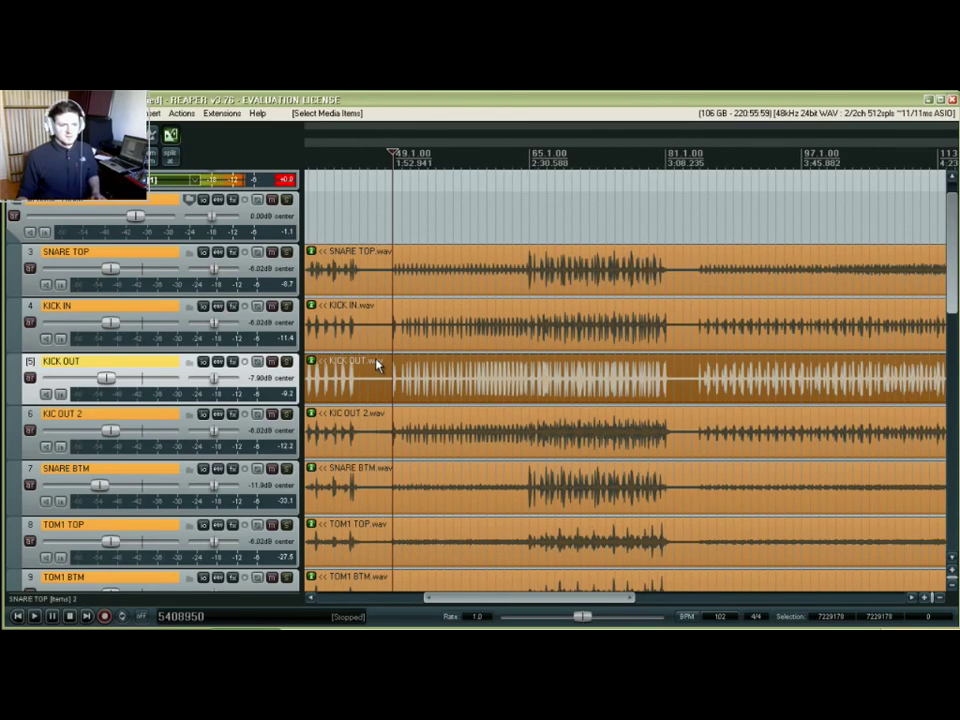
pyautogui.scroll(-3, 377, 366)
pyautogui.moveTo(480, 603); pyautogui.dragTo(400, 603)
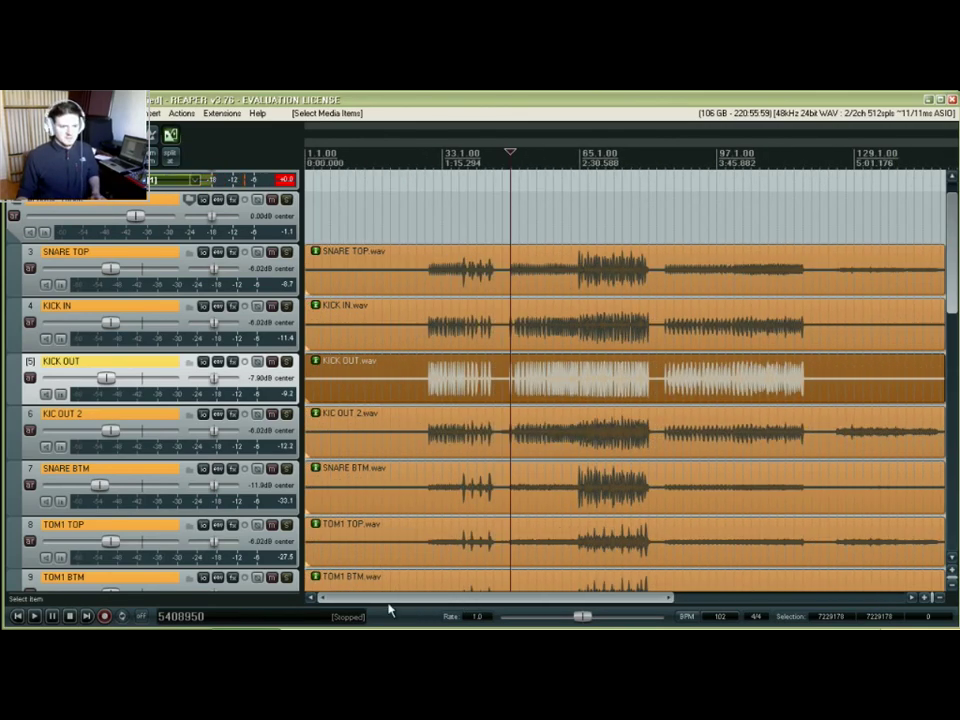
pyautogui.scroll(5, 489, 343)
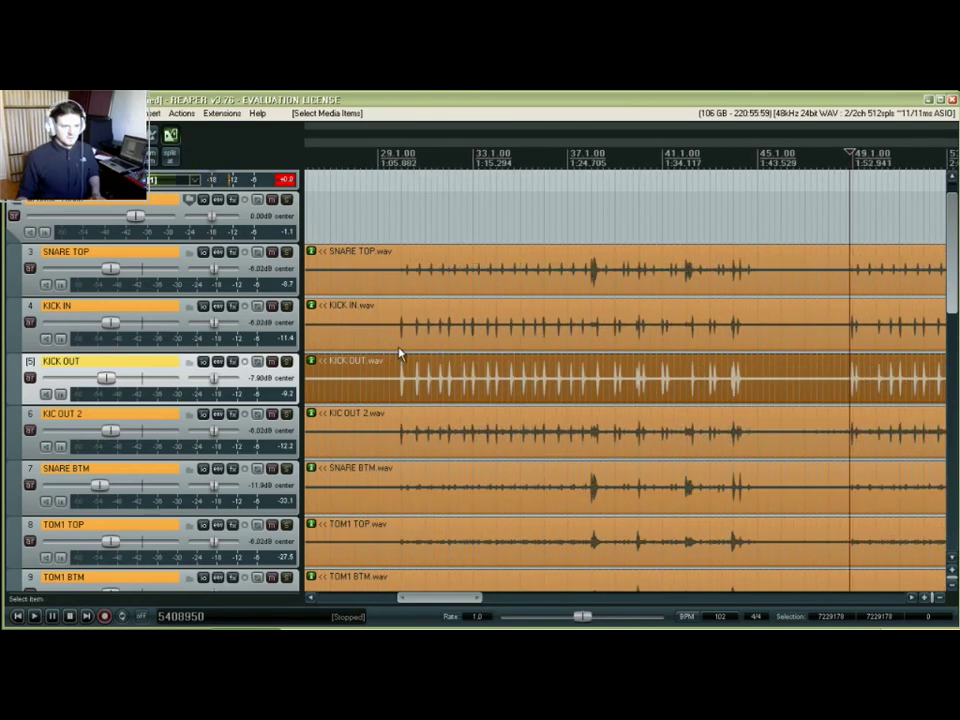
pyautogui.click(396, 347)
pyautogui.press('space')
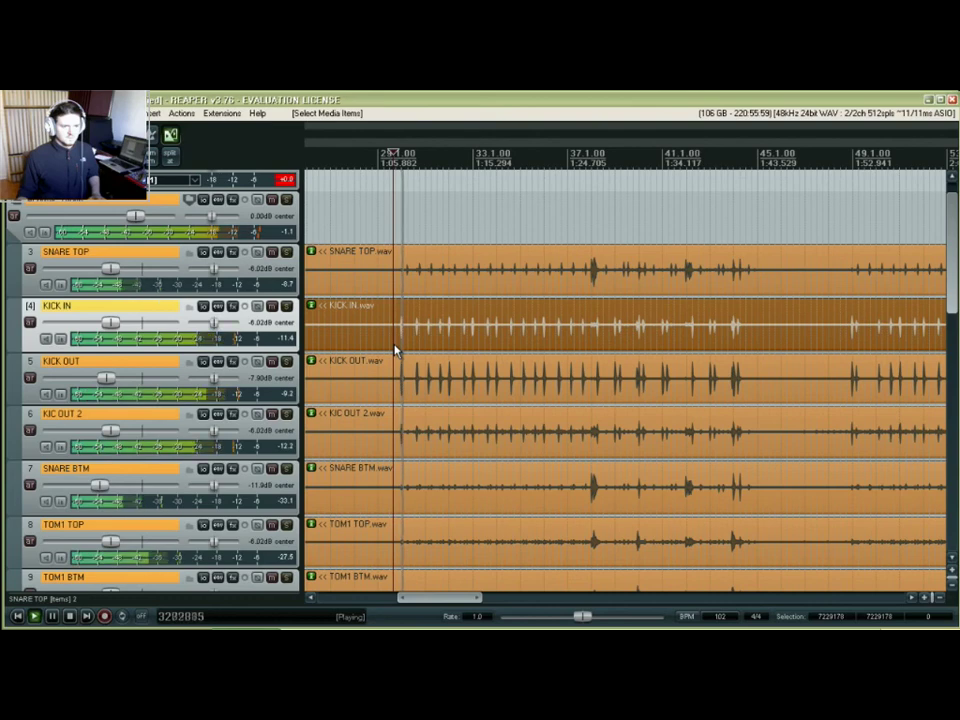
pyautogui.press('space')
# Place the edit cursor just before the kick hit at bar 49 and enlarge the KICK IN track.
pyautogui.click(850, 345)
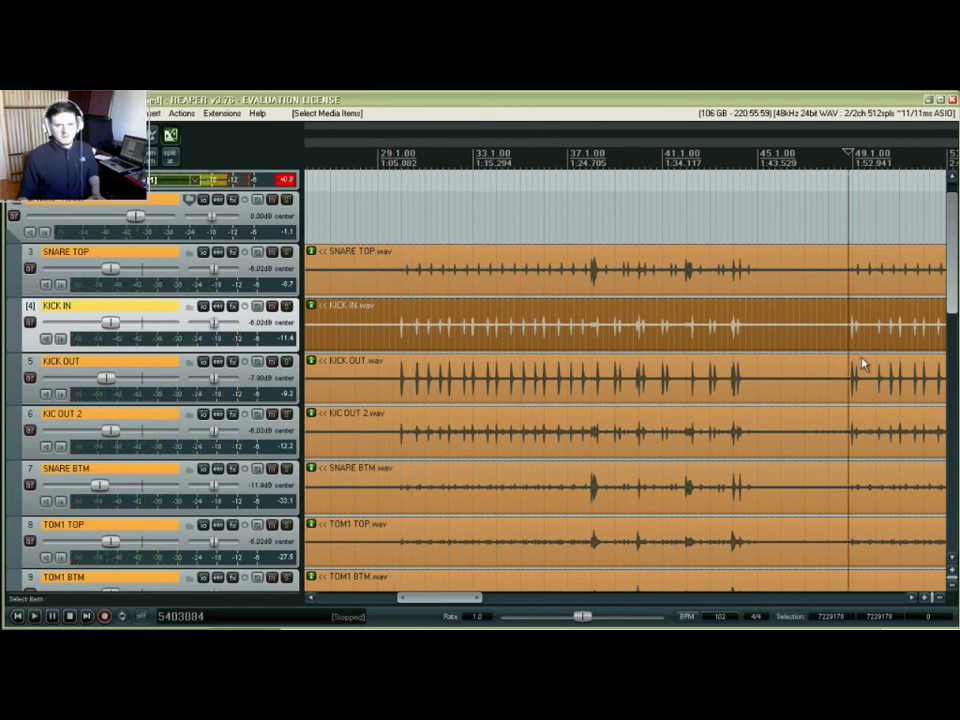
pyautogui.scroll(4, 861, 354)
pyautogui.click(715, 331)
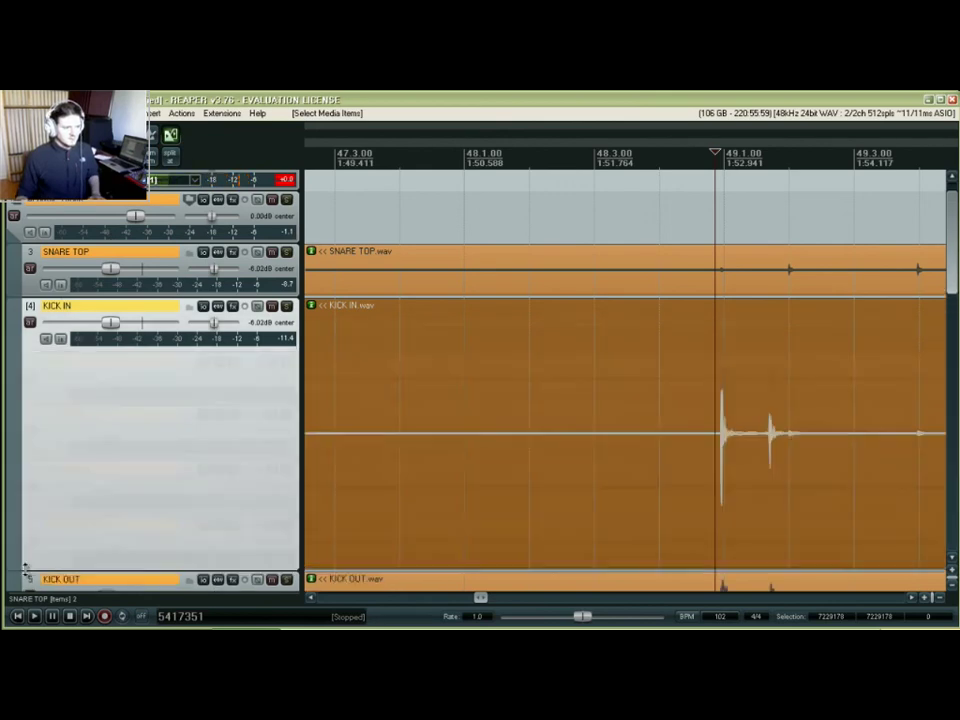
pyautogui.press('`')
# Split the KICK IN item exactly at the kick's onset just before 49.1.00, at sample 5419719.
pyautogui.scroll(10, 730, 415)
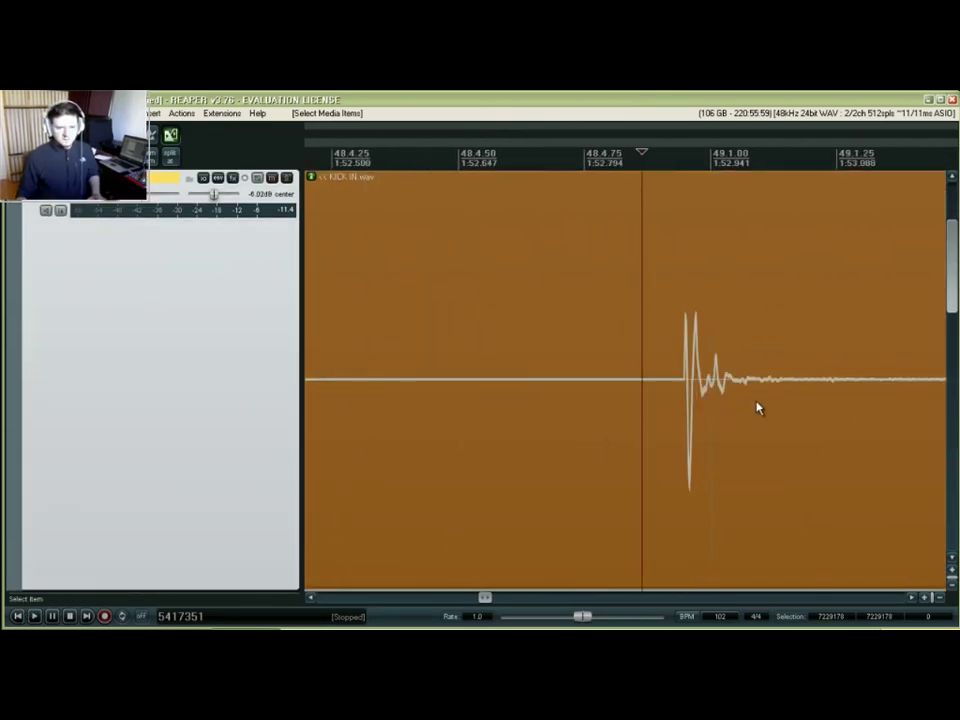
pyautogui.scroll(3, 587, 395)
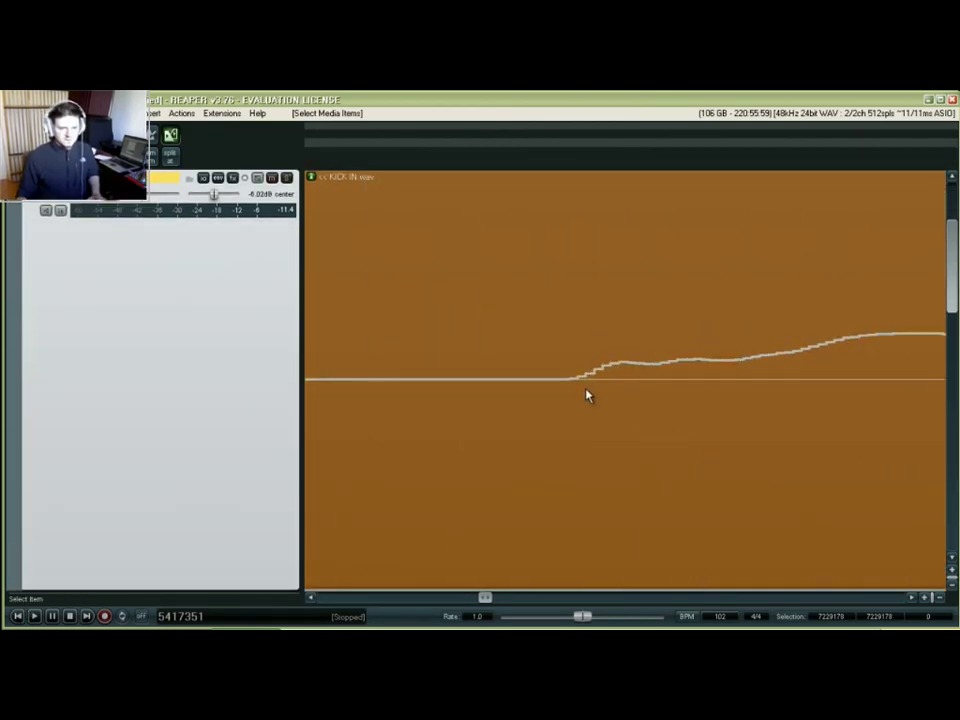
pyautogui.click(567, 383)
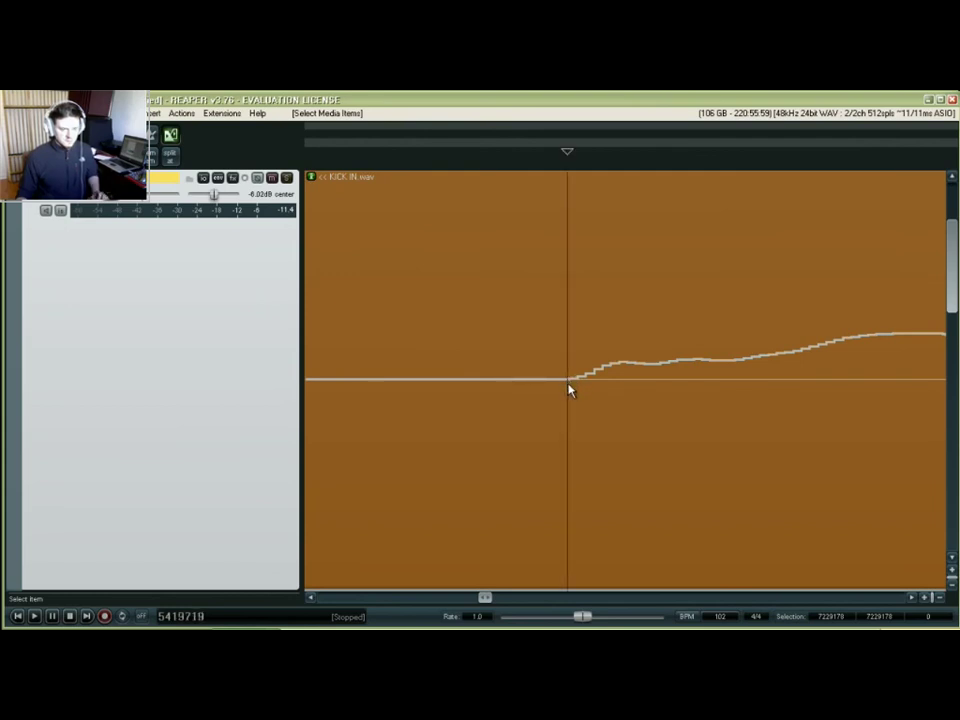
pyautogui.press('s')
pyautogui.scroll(-6, 592, 372)
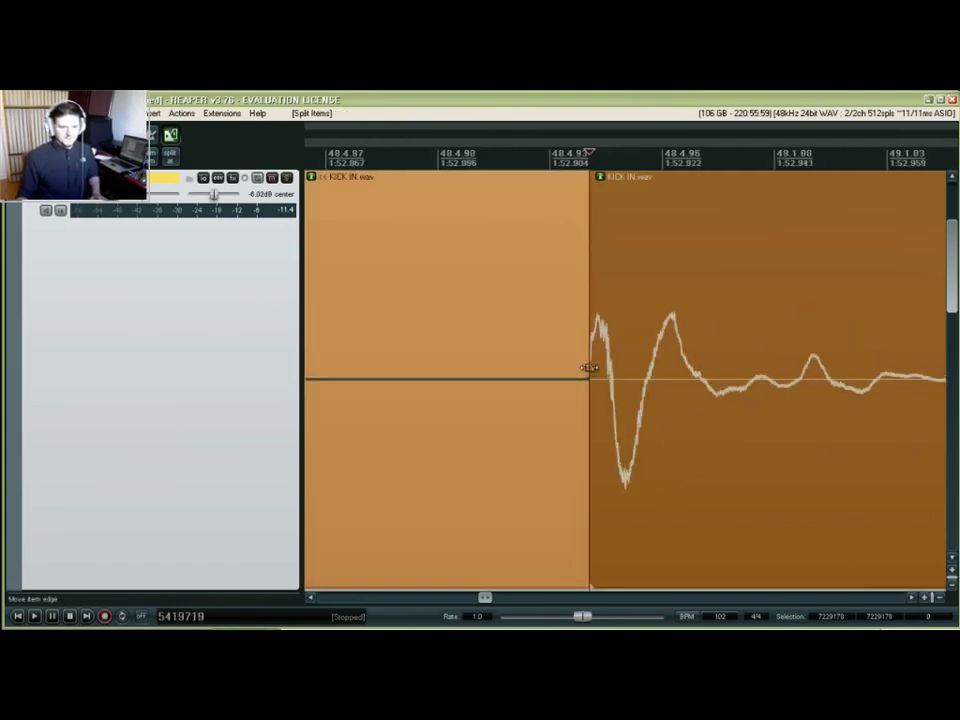
pyautogui.scroll(-3, 589, 300)
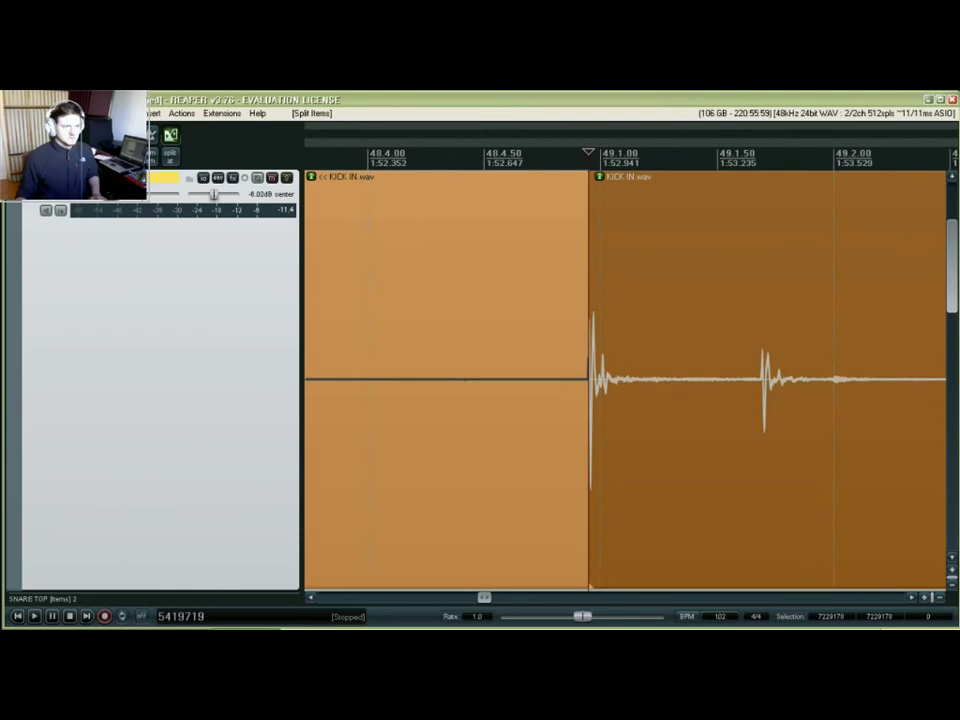
# Make a time selection starting at the KICK IN split and set its length to 200 samples.
pyautogui.moveTo(600, 160); pyautogui.dragTo(834, 162)
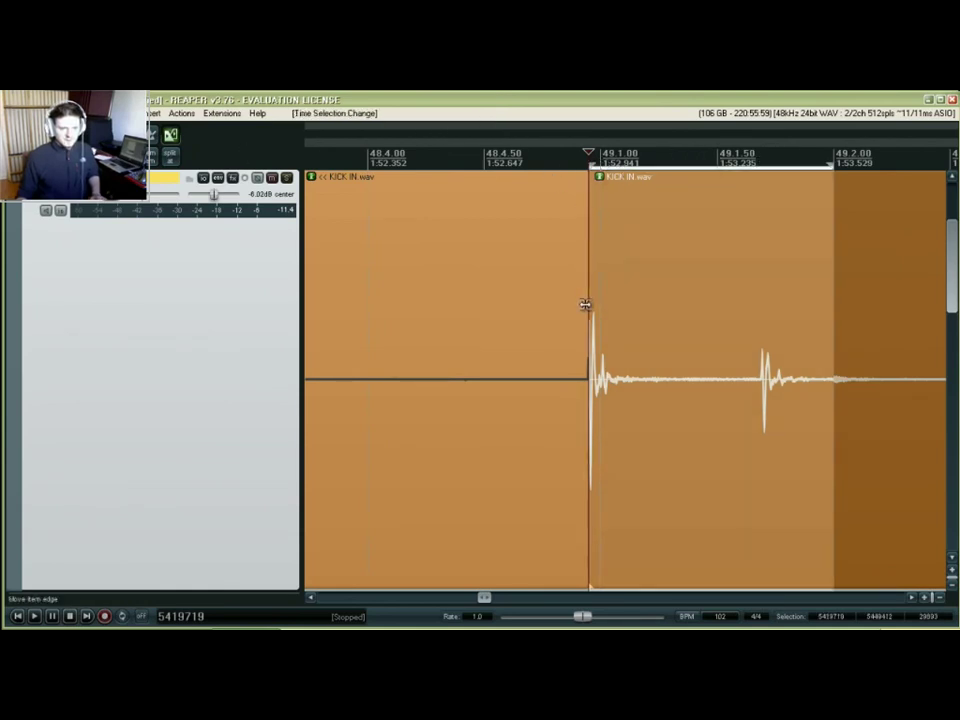
pyautogui.scroll(8, 605, 315)
pyautogui.scroll(-10, 589, 322)
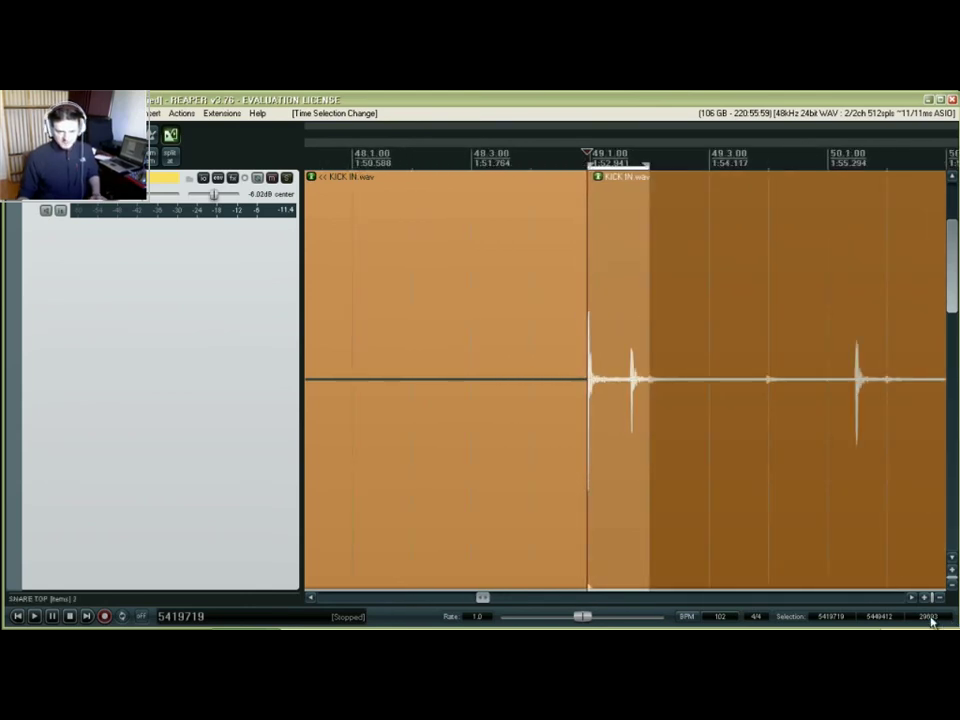
pyautogui.write('200')
pyautogui.press('Return')
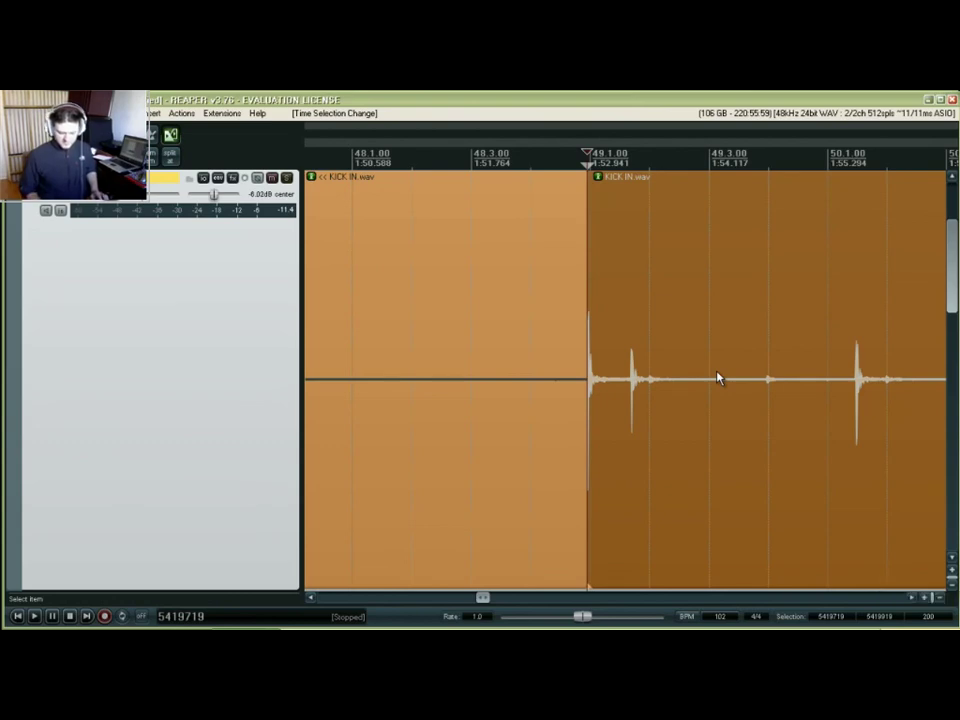
pyautogui.scroll(-10, 717, 378)
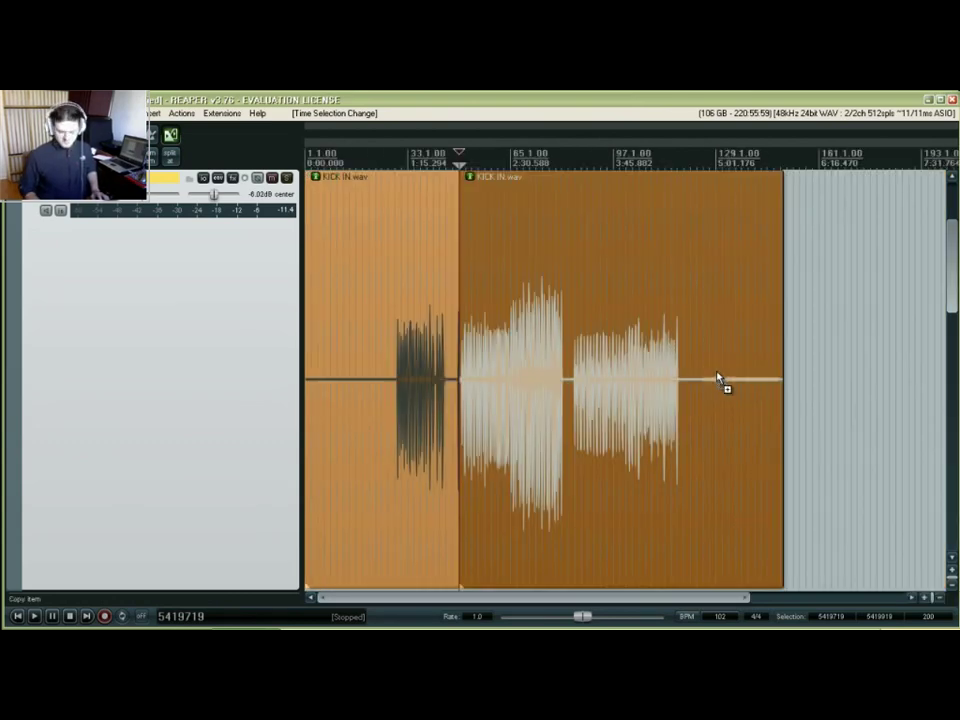
pyautogui.scroll(15, 717, 378)
pyautogui.scroll(-1, 580, 385)
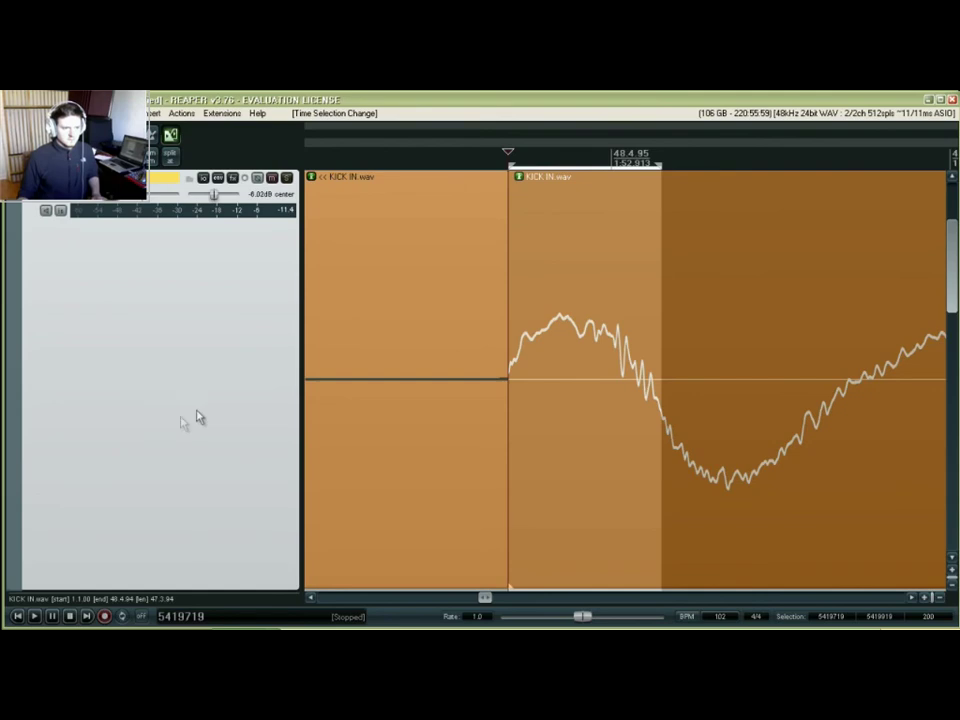
# Select the KICK OUT track and enlarge it to show its kick waveform beside the time selection.
pyautogui.scroll(-2, 96, 456)
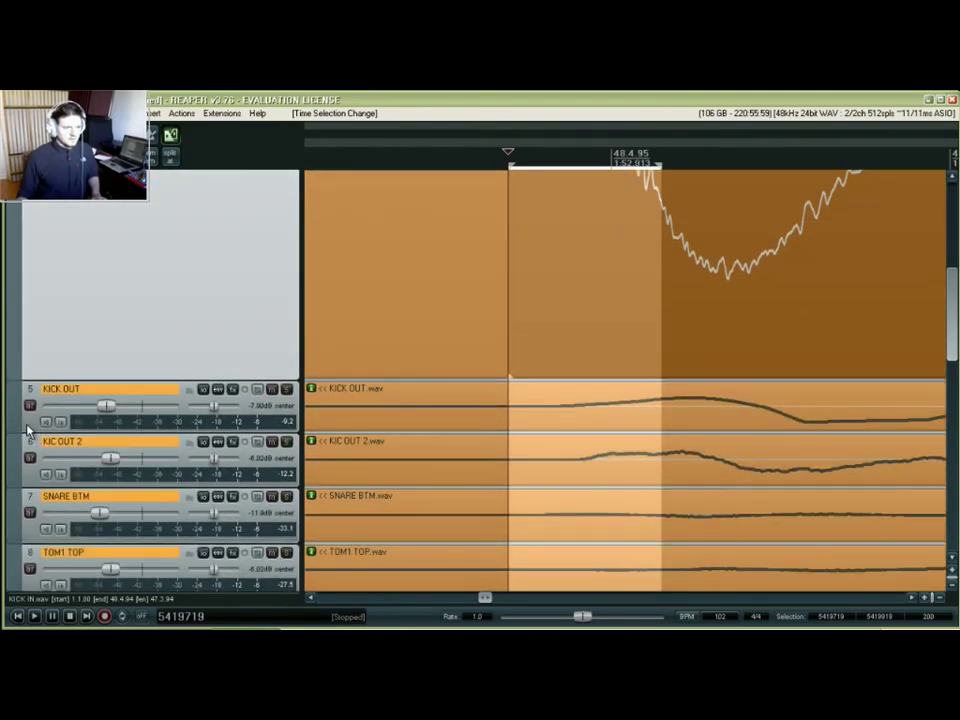
pyautogui.scroll(-1, 28, 430)
pyautogui.click(20, 378)
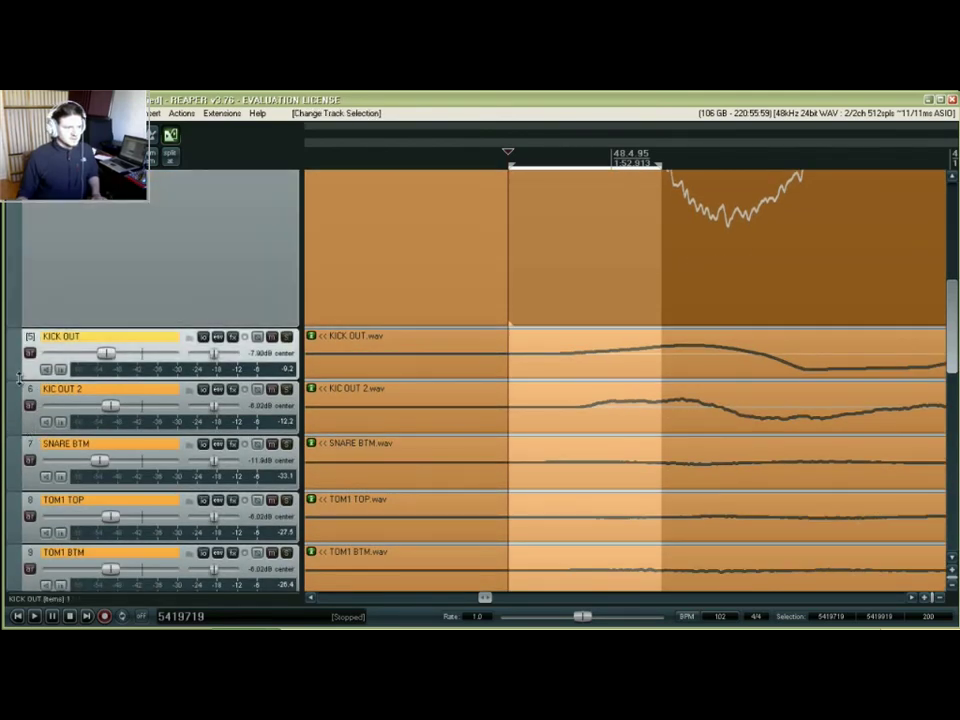
pyautogui.moveTo(19, 378); pyautogui.dragTo(28, 540)
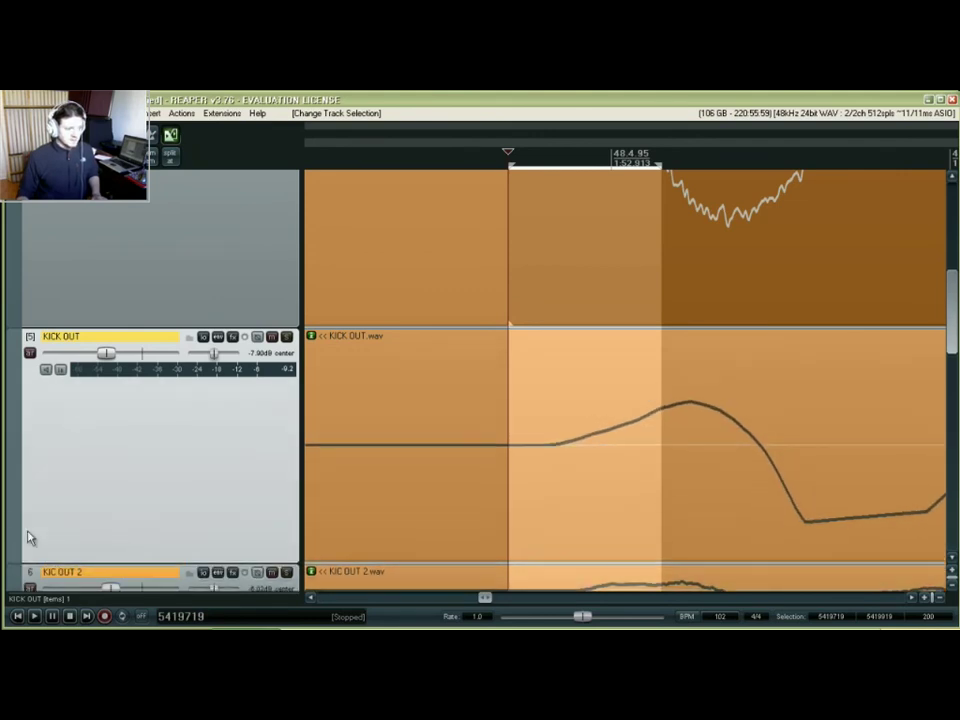
pyautogui.scroll(-1, 27, 502)
pyautogui.moveTo(15, 458); pyautogui.dragTo(16, 546)
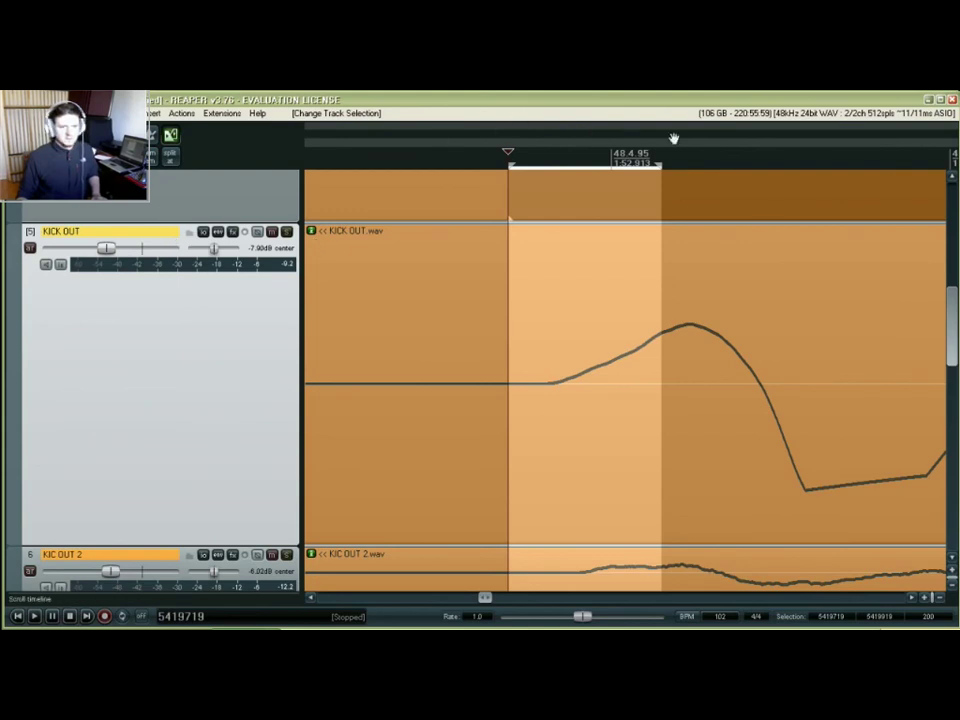
# Shorten the time selection to end exactly at the kick's onset on KICK OUT, measuring the delay in samples.
pyautogui.moveTo(660, 163); pyautogui.dragTo(549, 319)
pyautogui.scroll(3, 547, 332)
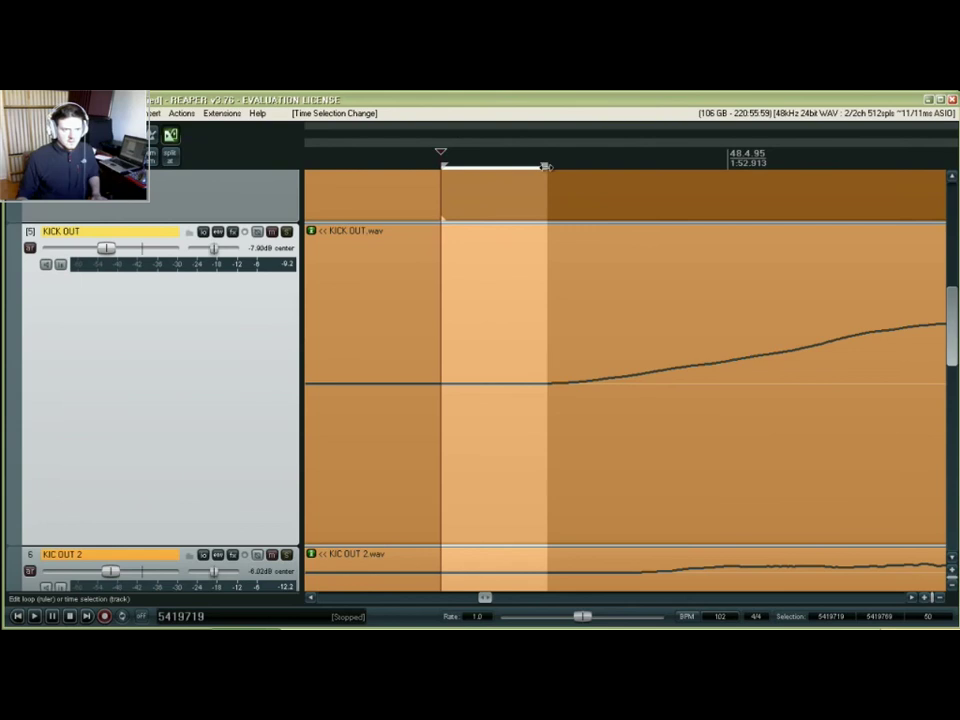
pyautogui.moveTo(548, 165); pyautogui.dragTo(552, 166)
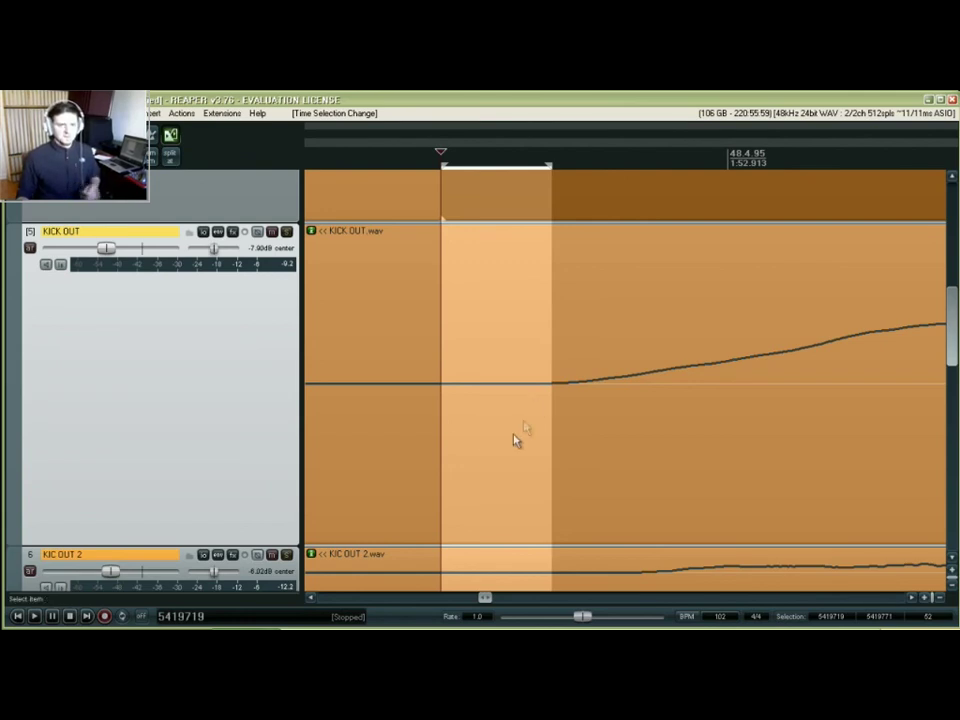
pyautogui.scroll(6, 489, 326)
pyautogui.scroll(-1, 465, 348)
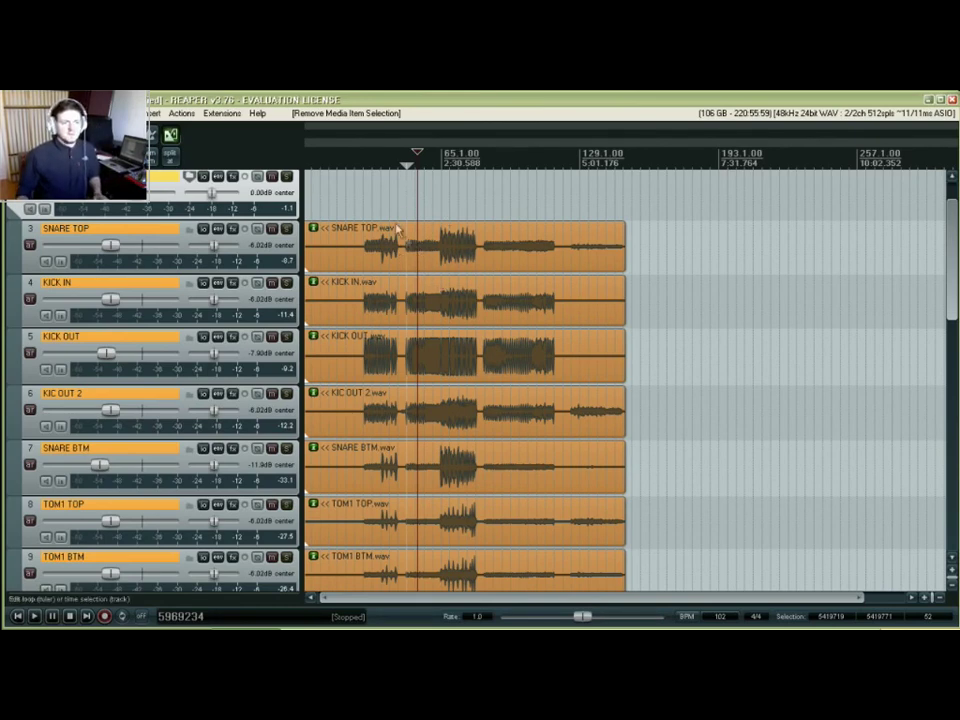
# Go through the drum items from SNARE TOP down to SNARE BTM and reselect the SNARE TOP item.
pyautogui.click(431, 249)
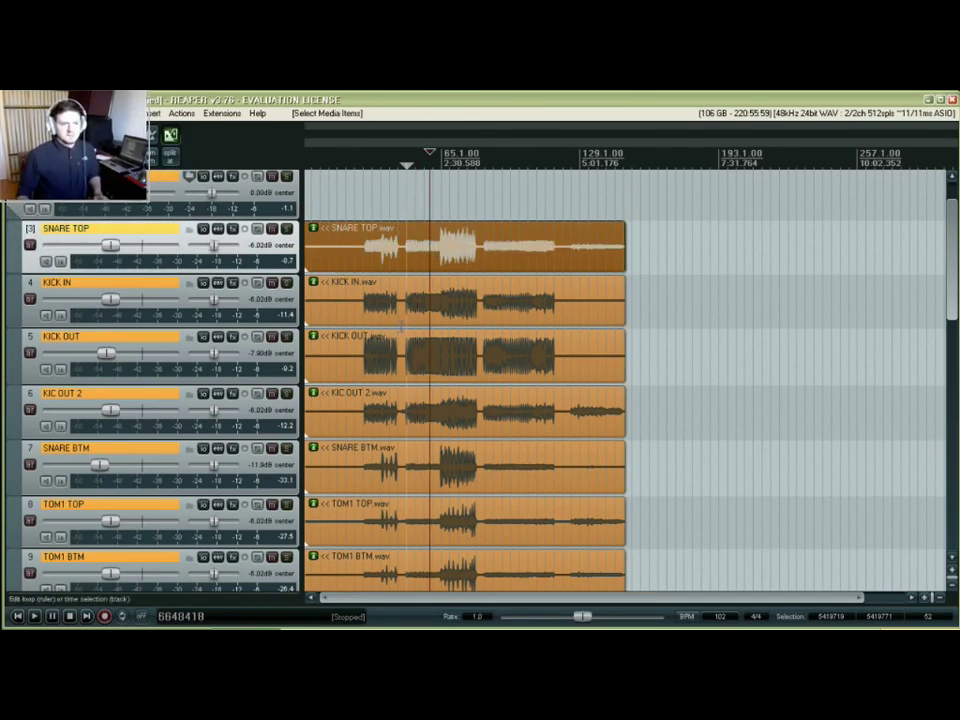
pyautogui.hotkey('ctrl', 'alt', 'Down')
pyautogui.hotkey('ctrl', 'alt', 'Down')
pyautogui.hotkey('ctrl', 'alt', 'Down')
pyautogui.hotkey('ctrl', 'alt', 'Down')
pyautogui.hotkey('ctrl', 'alt', 'Down')
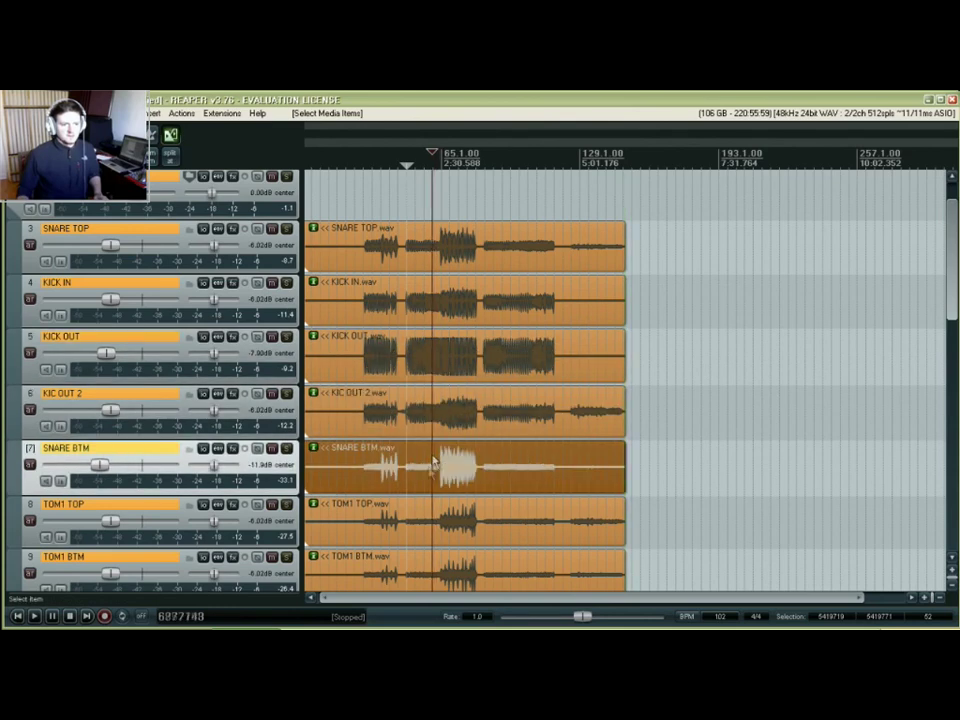
pyautogui.click(427, 249)
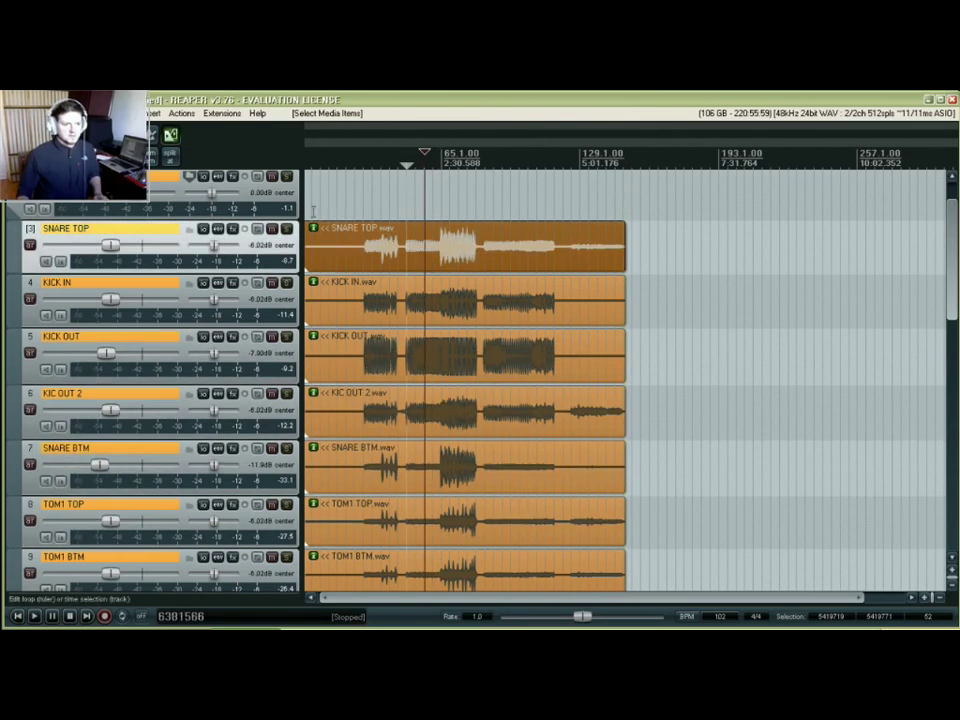
# Make a time selection from the project start and set its length to 200 samples.
pyautogui.scroll(10, 350, 212)
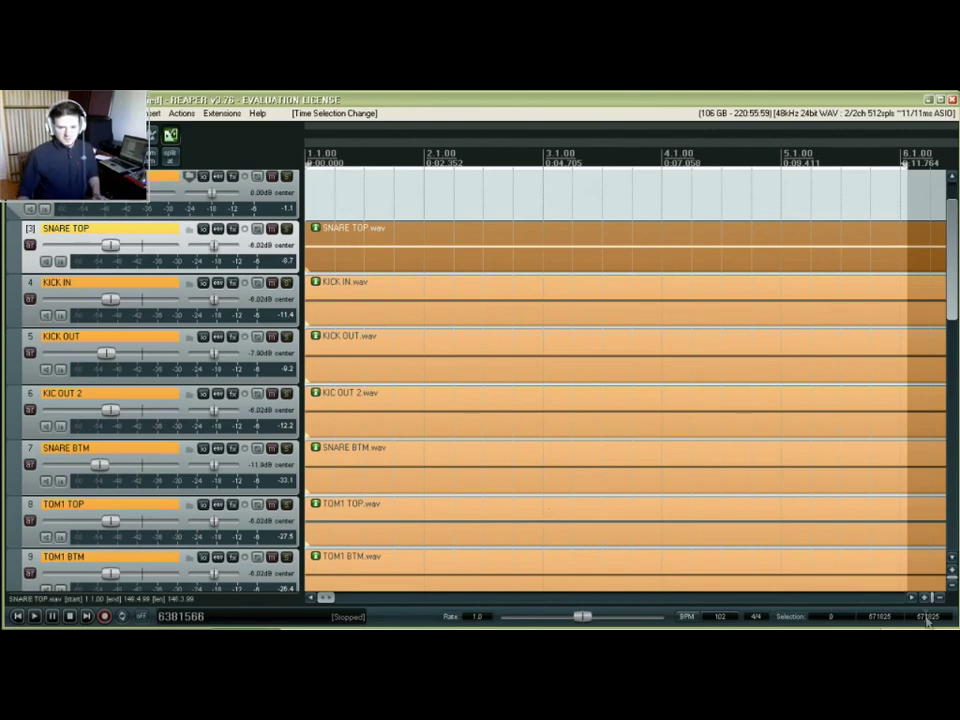
pyautogui.write('200')
pyautogui.press('Return')
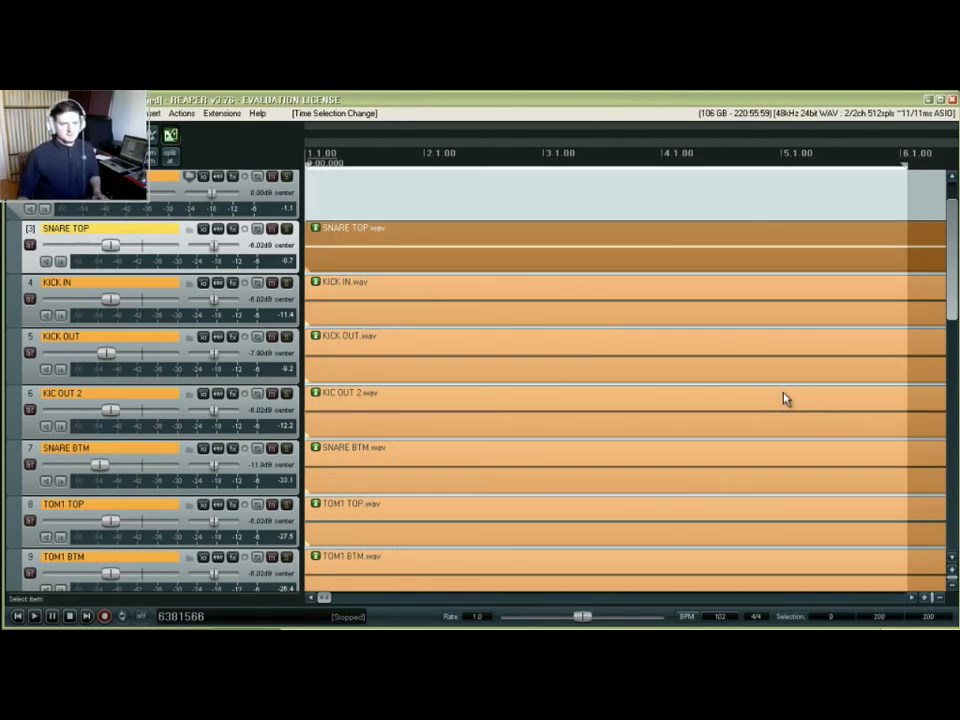
pyautogui.moveTo(784, 398); pyautogui.dragTo(470, 371)
# Move the SNARE BTM track directly below SNARE TOP.
pyautogui.moveTo(15, 452); pyautogui.dragTo(15, 272)
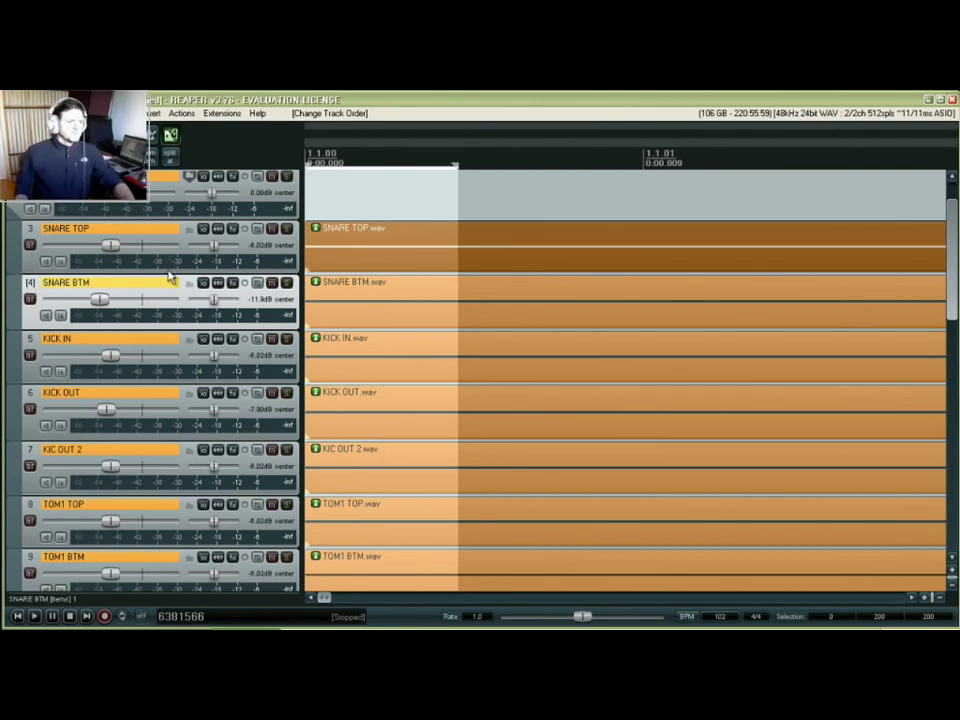
pyautogui.scroll(-3, 345, 265)
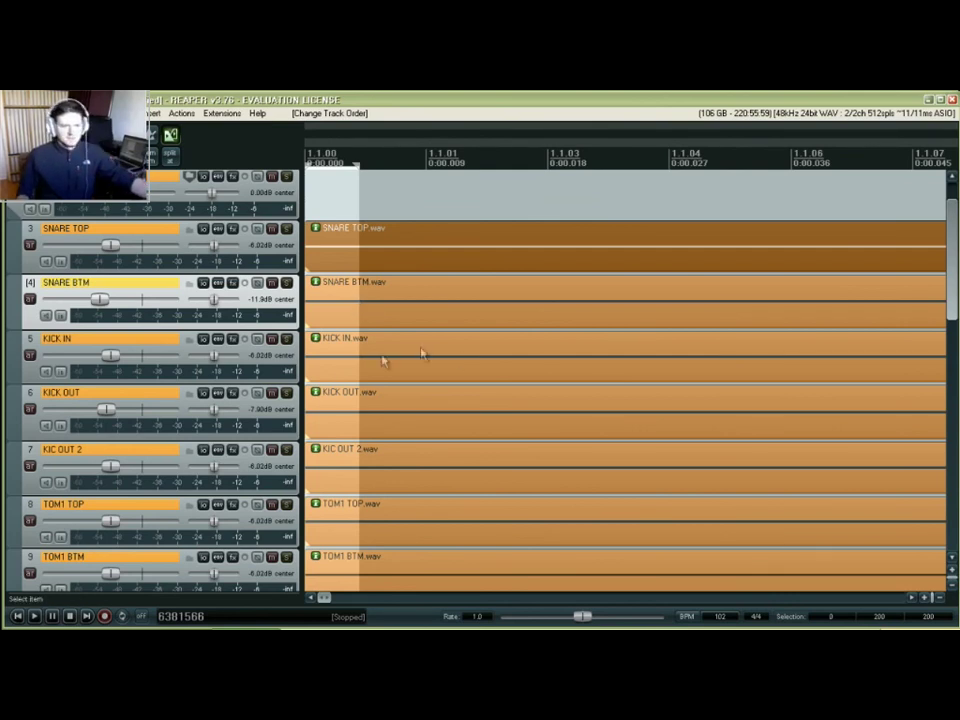
pyautogui.scroll(-3, 382, 358)
pyautogui.scroll(3, 381, 480)
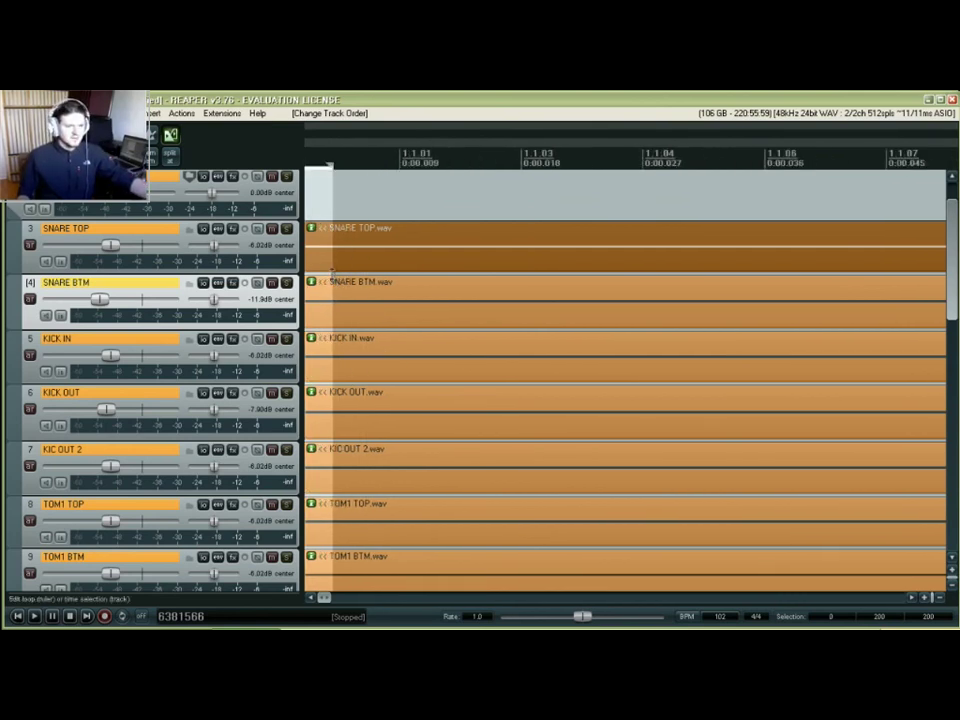
pyautogui.moveTo(326, 598); pyautogui.dragTo(317, 598)
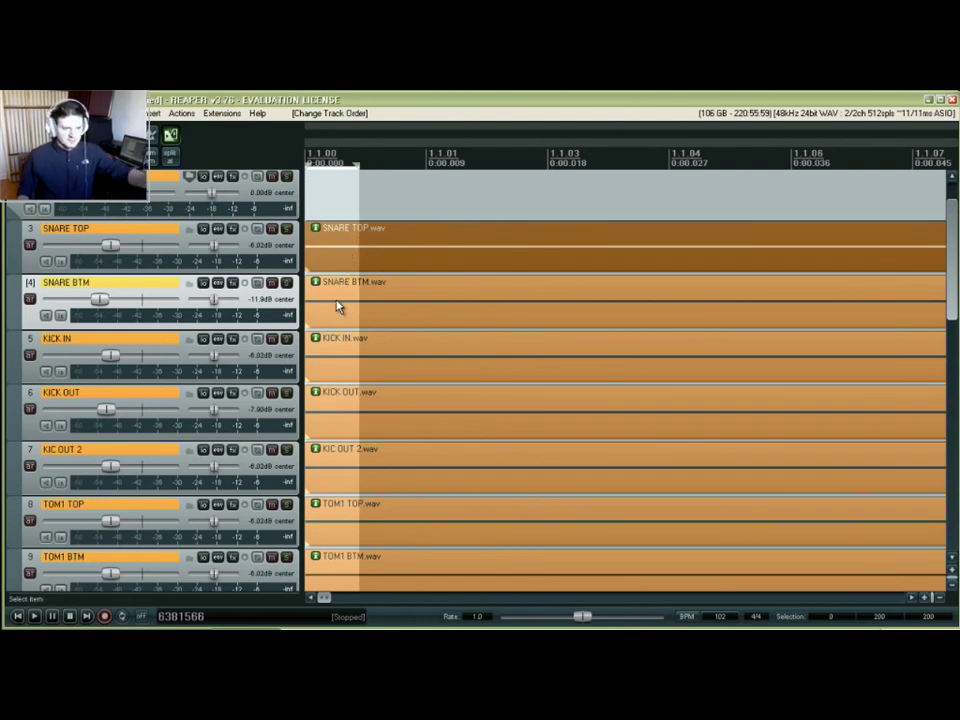
# Select the KICK IN item and place the edit cursor at sample 94, inside the time selection.
pyautogui.click(332, 368)
pyautogui.scroll(3, 332, 366)
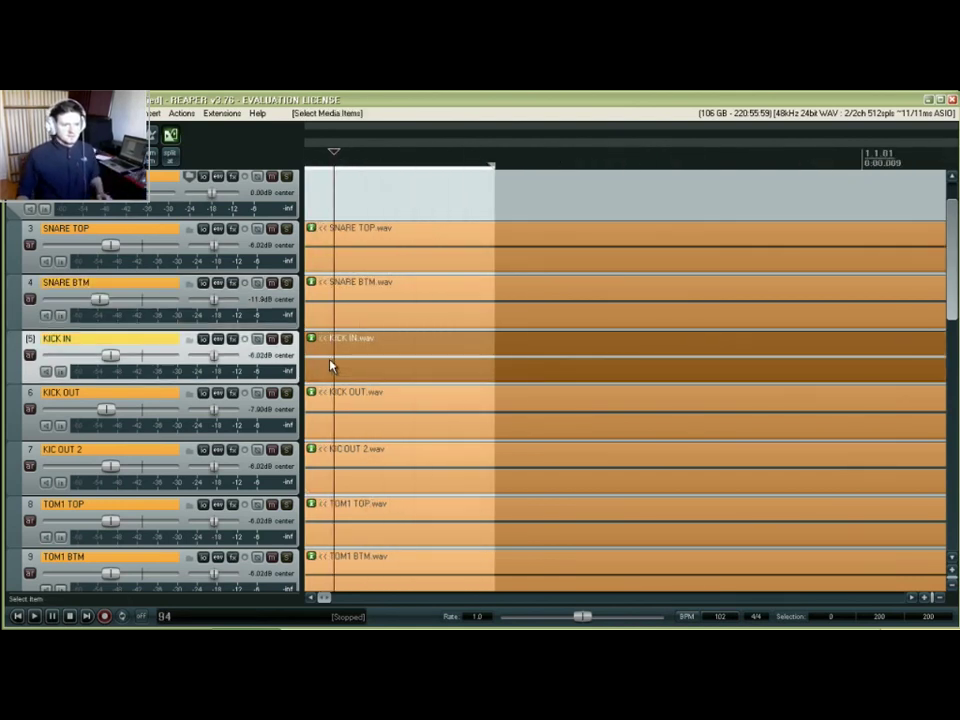
pyautogui.scroll(2, 317, 596)
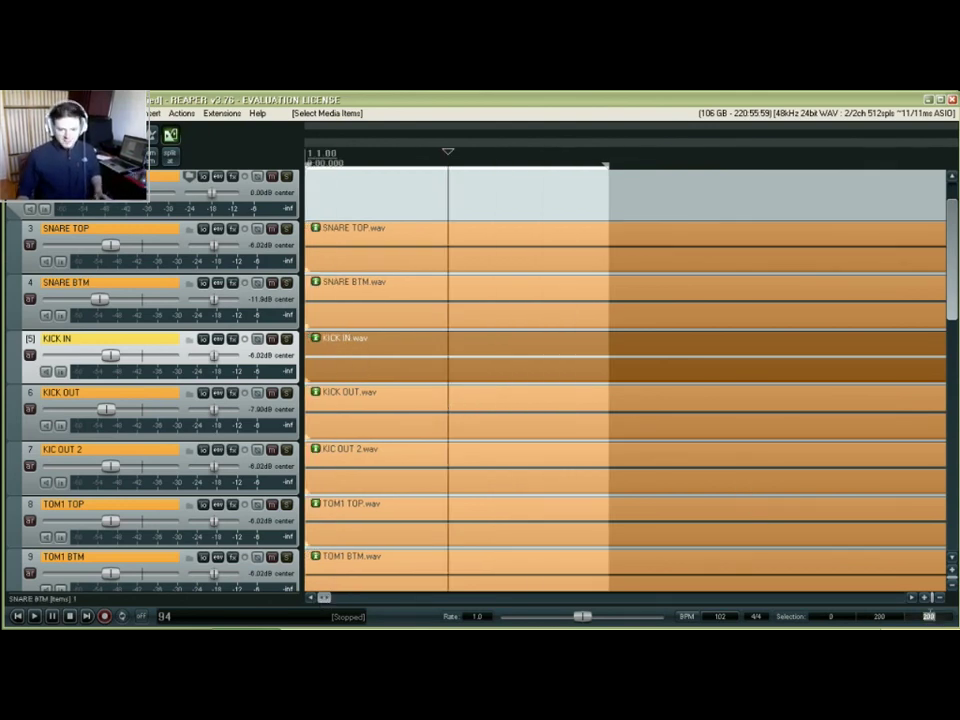
# Use the time selection to cut the first 102 samples from the KICK IN item and the first 159 from KICK OUT.
pyautogui.scroll(-2, 928, 617)
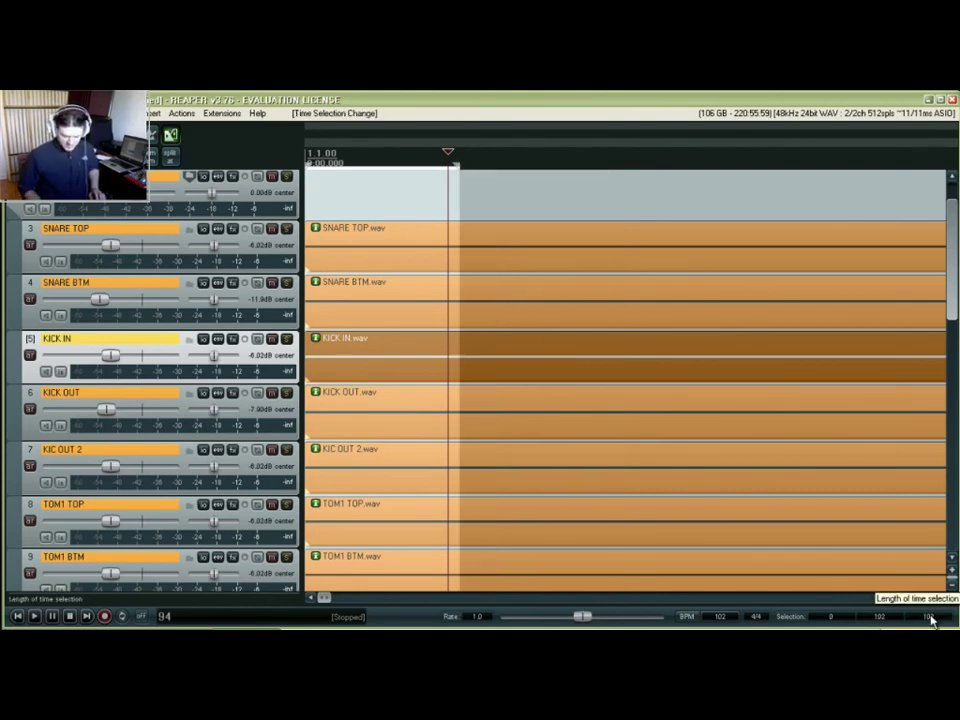
pyautogui.hotkey('ctrl', 'x')
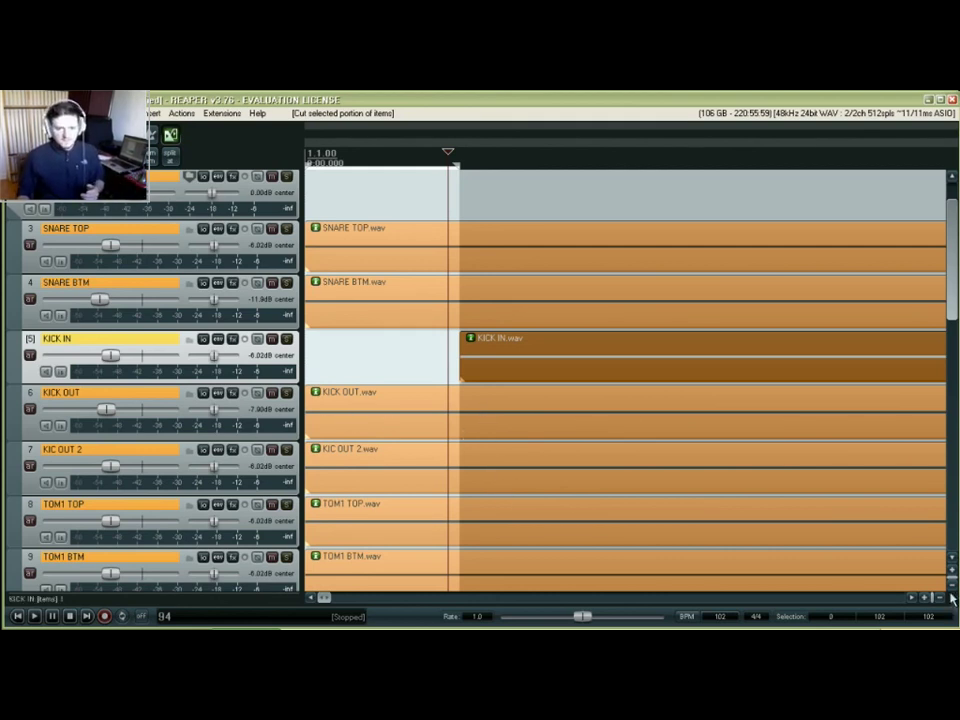
pyautogui.press('Return')
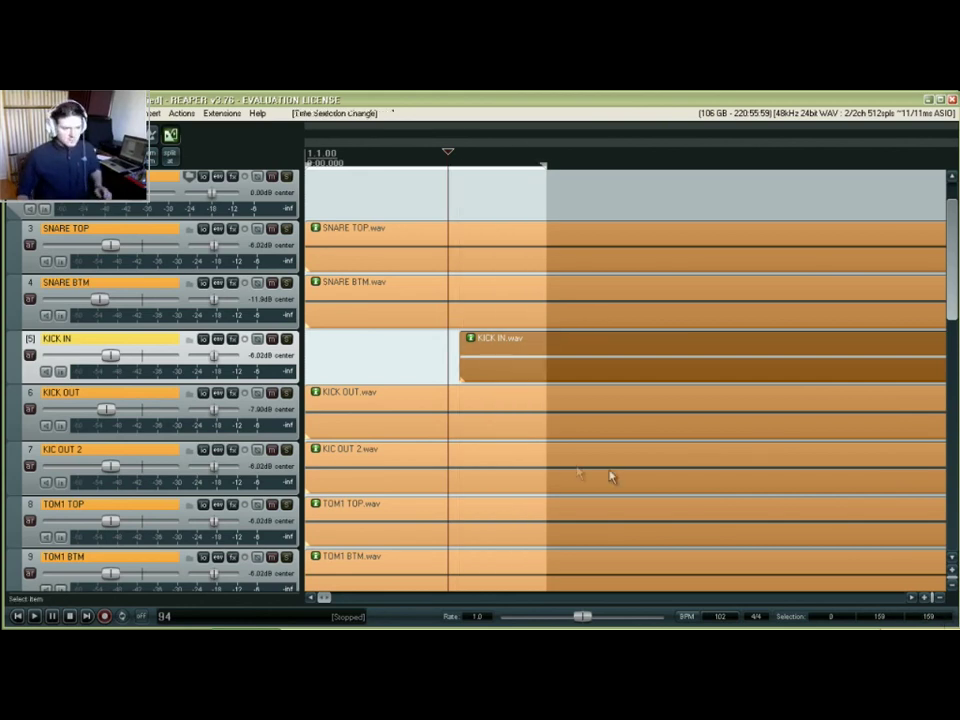
pyautogui.click(26, 430)
pyautogui.click(349, 407)
pyautogui.hotkey('ctrl', 'x')
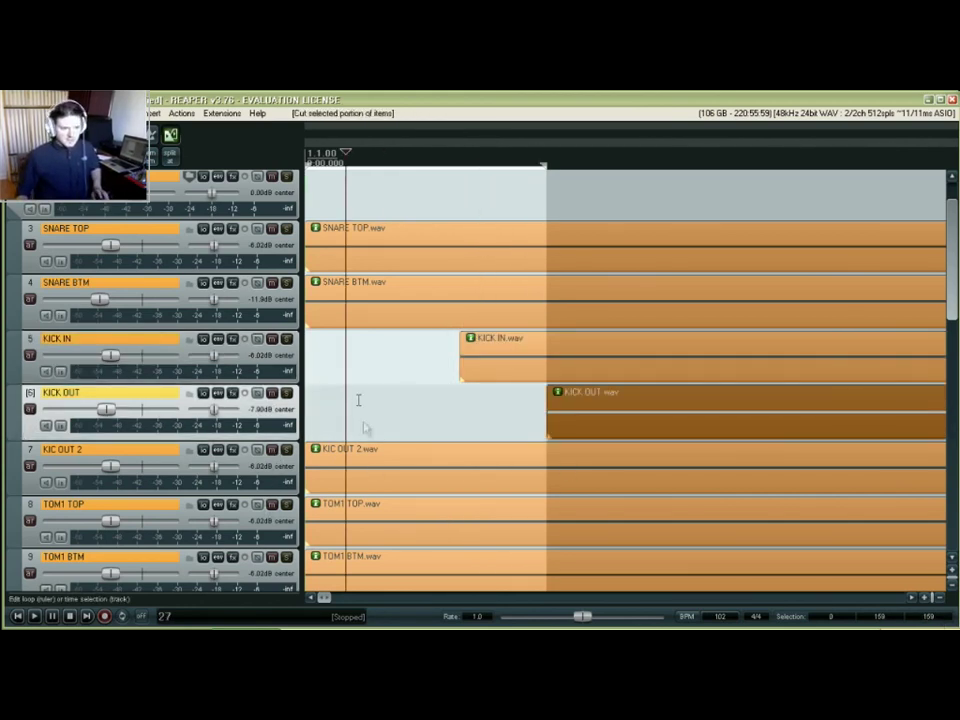
# Set the time selection length to 195 samples and cut that portion from the KIC OUT 2 item.
pyautogui.click(427, 487)
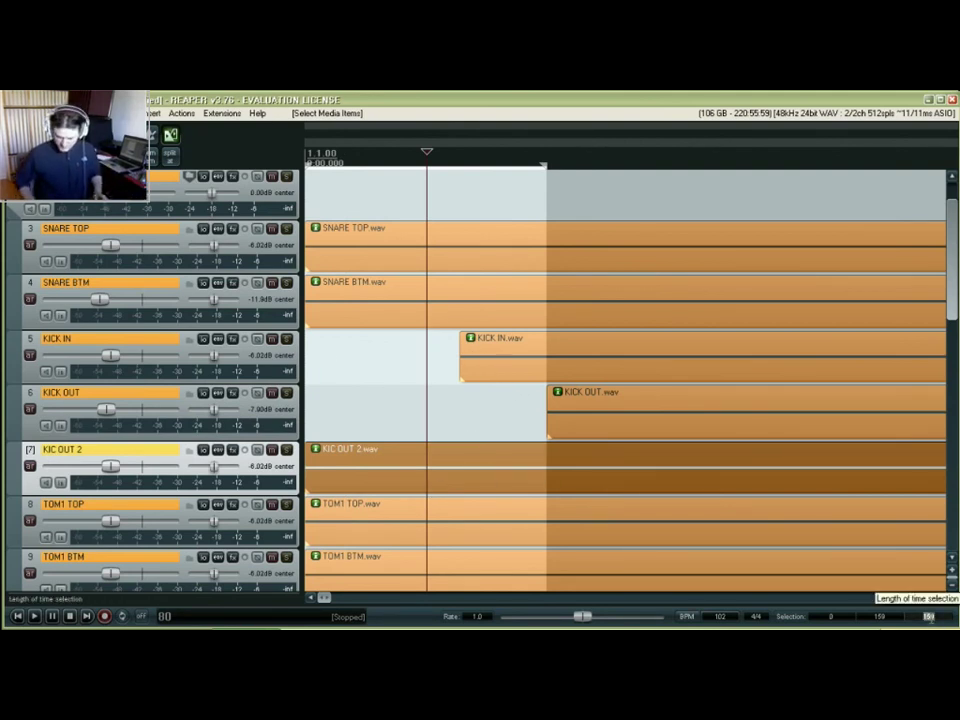
pyautogui.scroll(3, 928, 616)
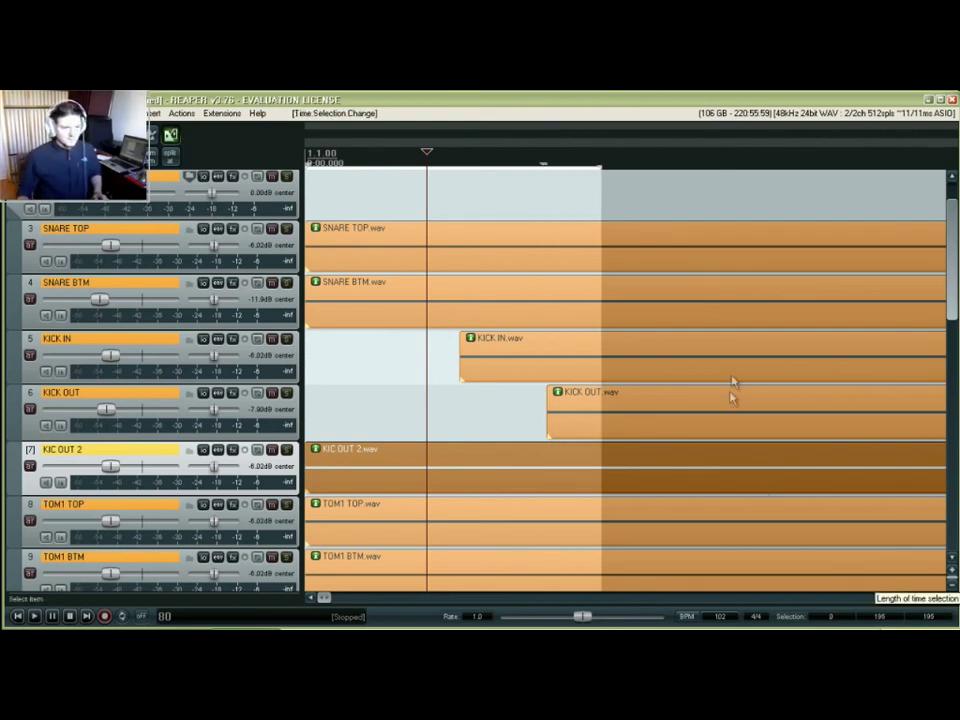
pyautogui.click(404, 477)
pyautogui.hotkey('ctrl', 'x')
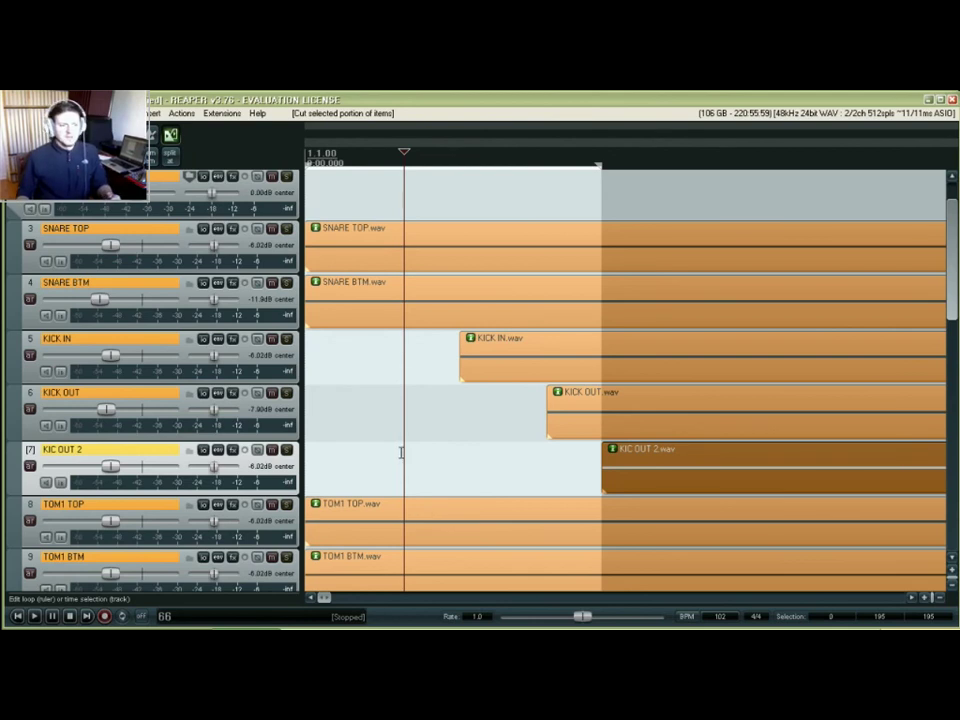
# Move the trimmed KICK IN, KICK OUT and KIC OUT 2 items back to the project start.
pyautogui.scroll(-2, 400, 452)
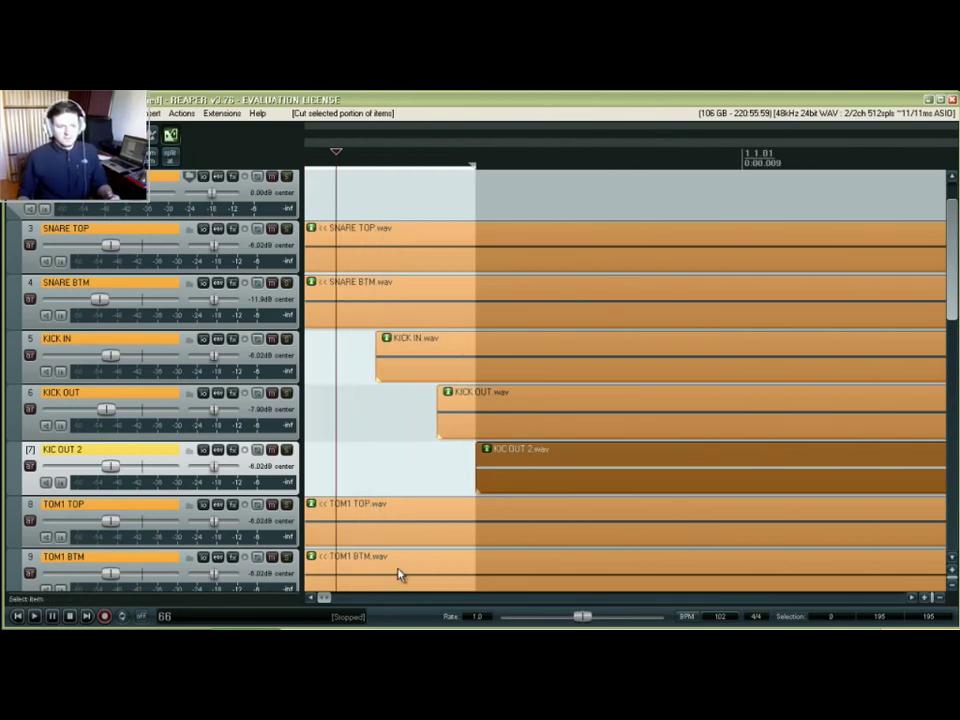
pyautogui.click(314, 598)
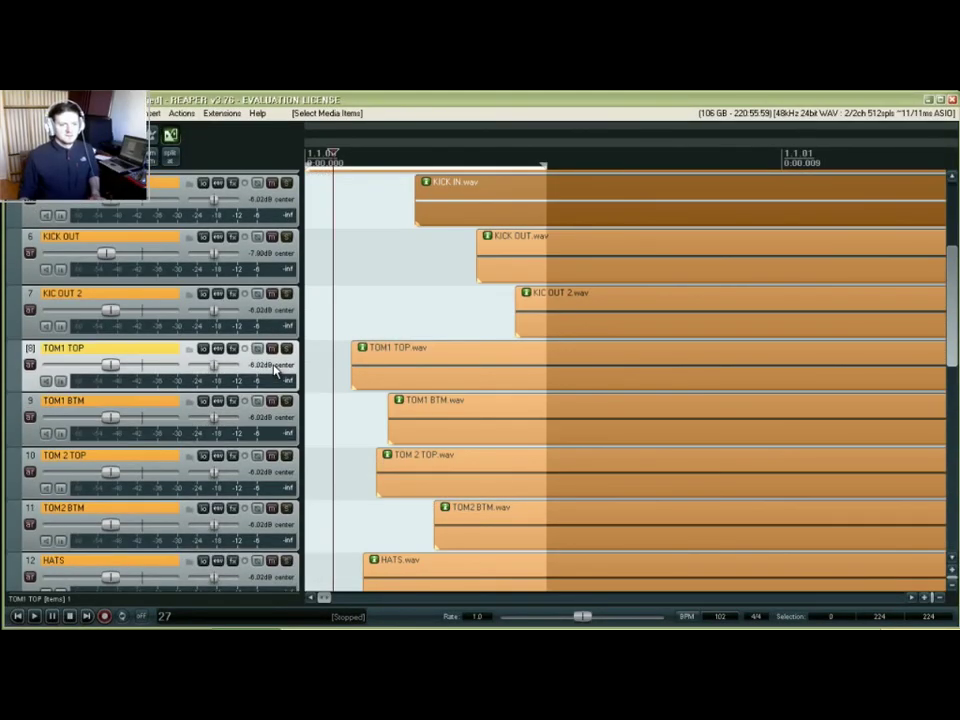
pyautogui.scroll(2, 277, 370)
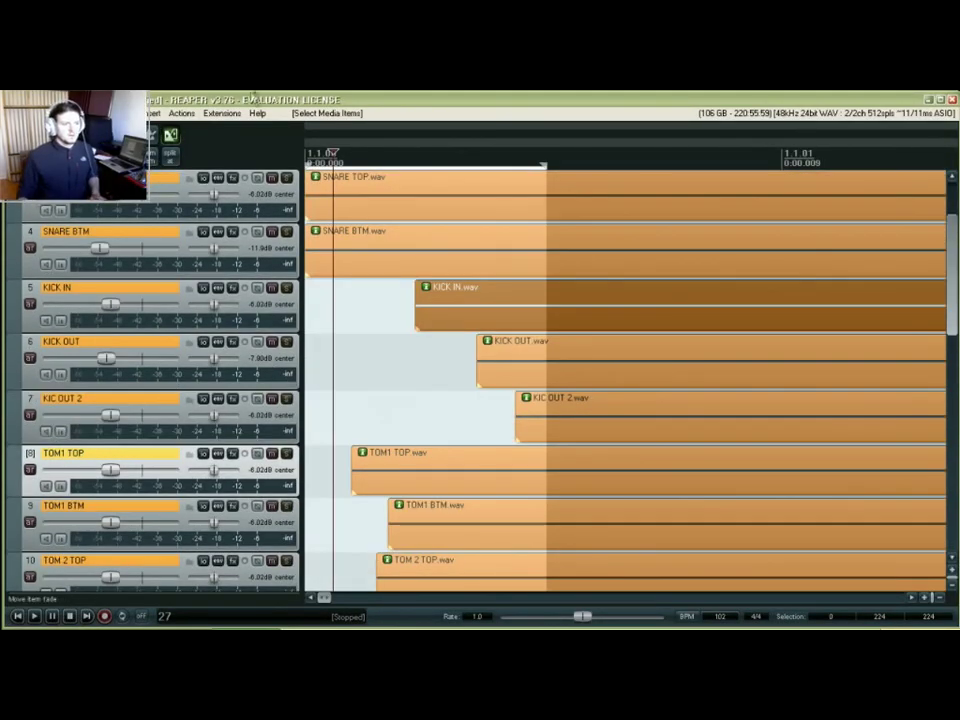
pyautogui.moveTo(483, 320); pyautogui.dragTo(476, 326)
pyautogui.moveTo(495, 362); pyautogui.dragTo(514, 381)
pyautogui.moveTo(561, 407); pyautogui.dragTo(358, 441)
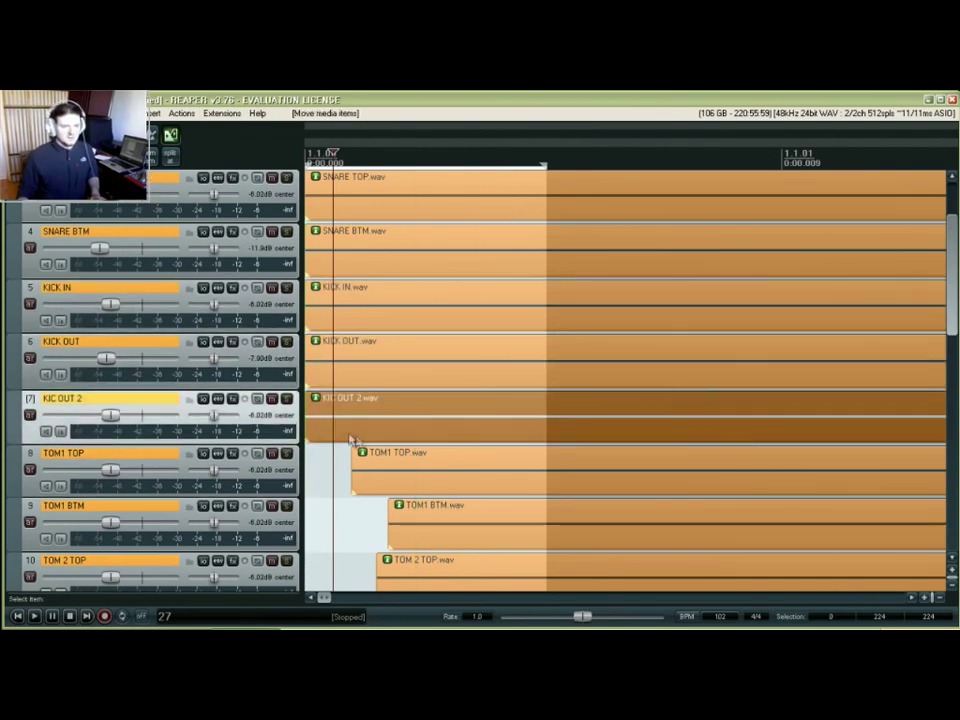
# Move the trimmed tom, HATS, LOH and ROH items back to the project start, leaving ROOM in place.
pyautogui.scroll(-2, 400, 400)
pyautogui.moveTo(435, 338); pyautogui.dragTo(435, 326)
pyautogui.moveTo(455, 372); pyautogui.dragTo(460, 383)
pyautogui.moveTo(462, 424); pyautogui.dragTo(463, 426)
pyautogui.scroll(-3, 463, 426)
pyautogui.moveTo(470, 318); pyautogui.dragTo(472, 322)
pyautogui.moveTo(476, 381); pyautogui.dragTo(456, 469)
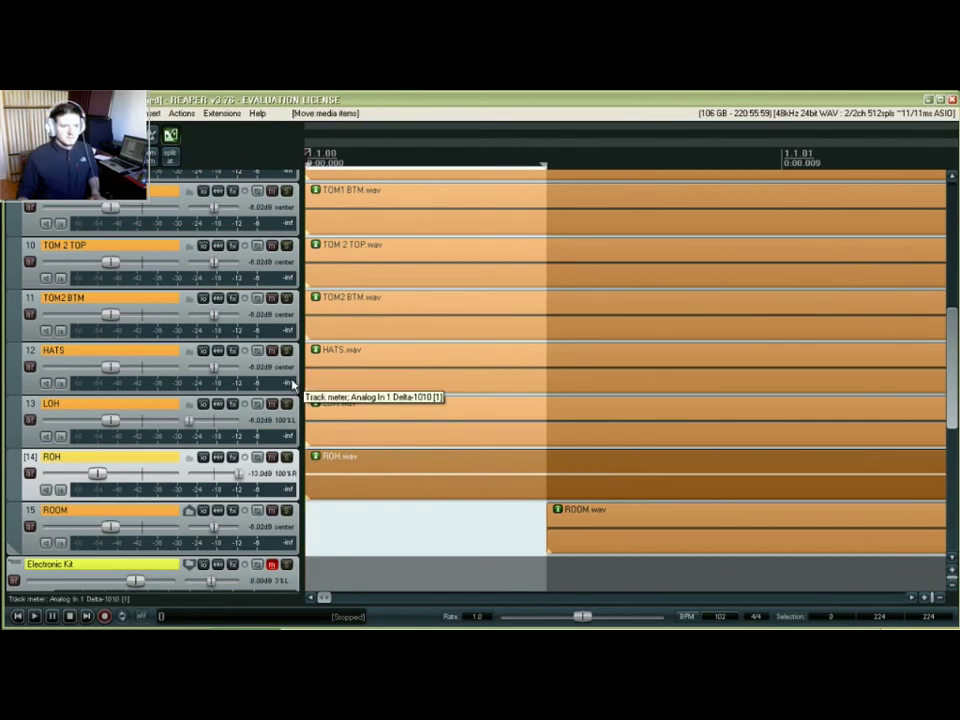
# Place the edit cursor at the start of the louder drum section around bar 65.
pyautogui.scroll(3, 292, 383)
pyautogui.scroll(-5, 292, 383)
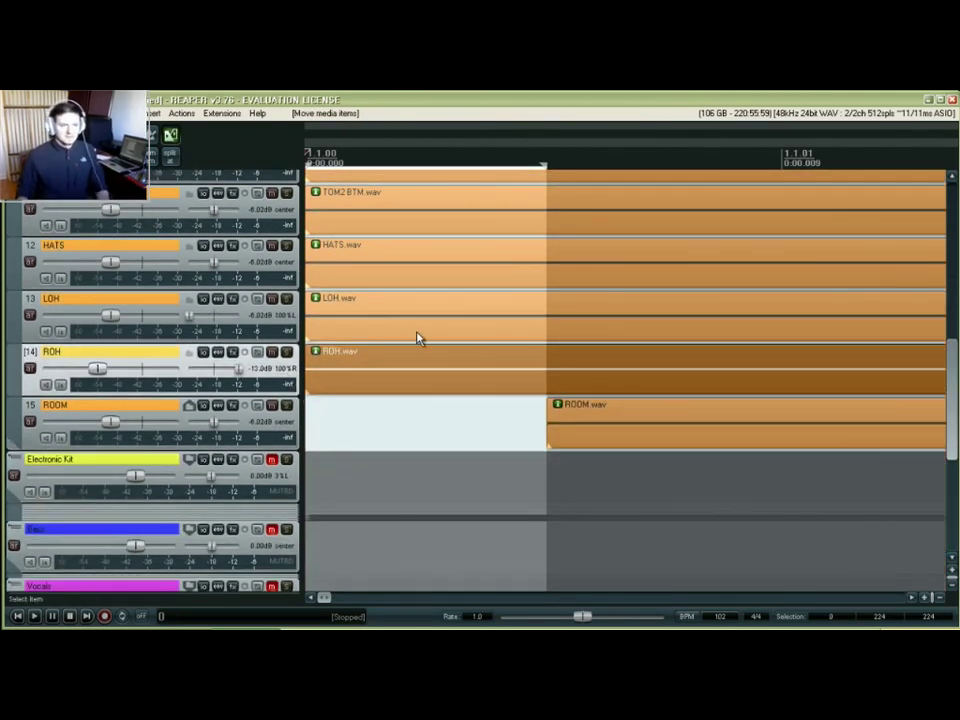
pyautogui.scroll(-5, 557, 280)
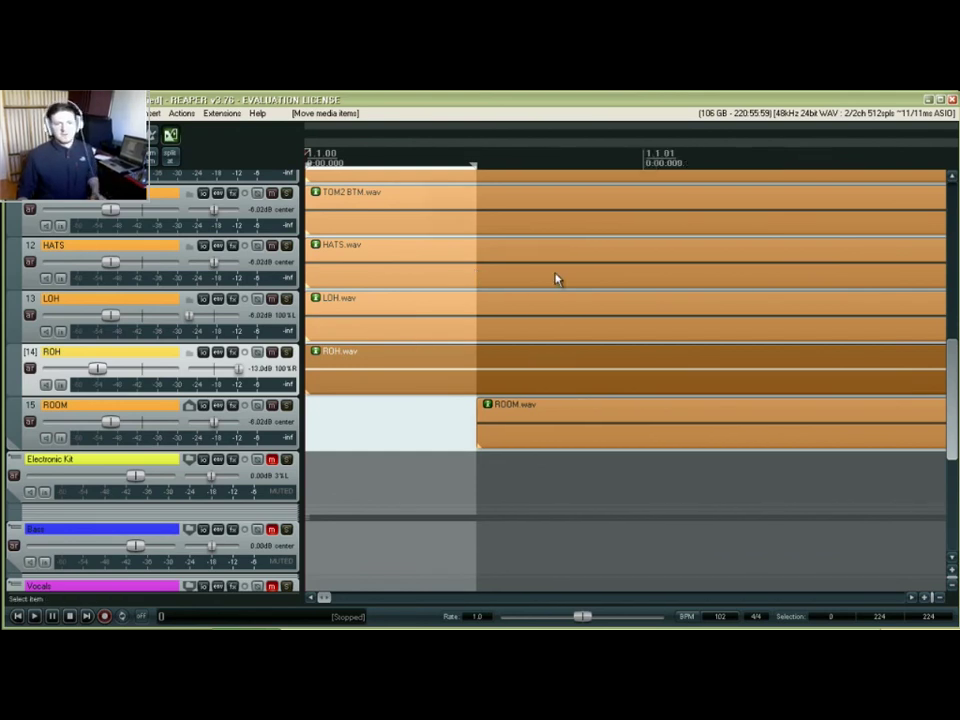
pyautogui.scroll(-3, 358, 300)
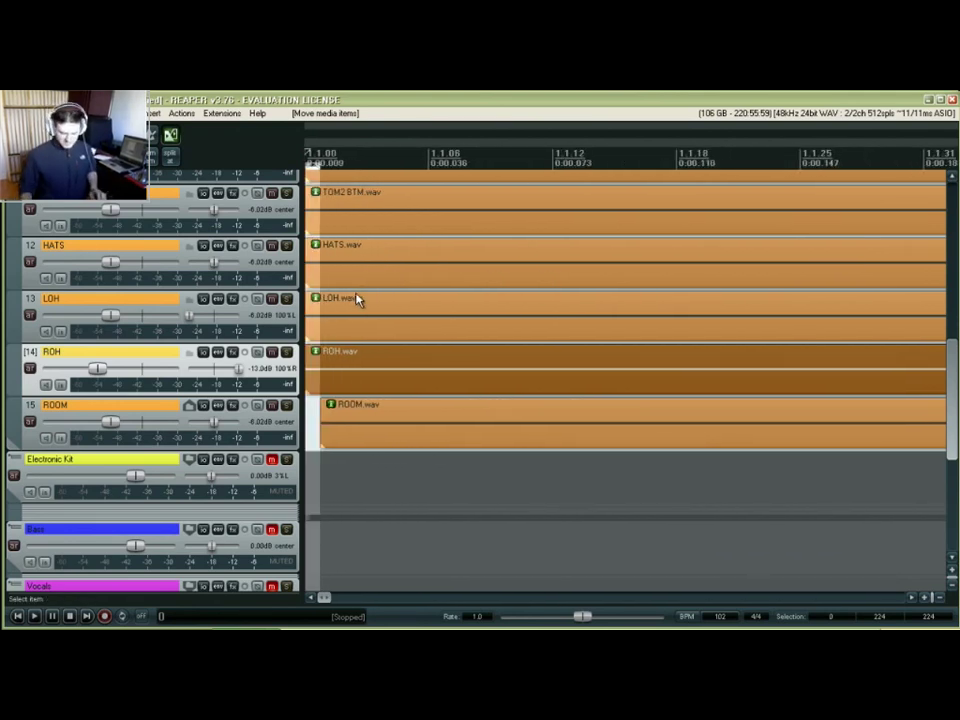
pyautogui.scroll(3, 358, 300)
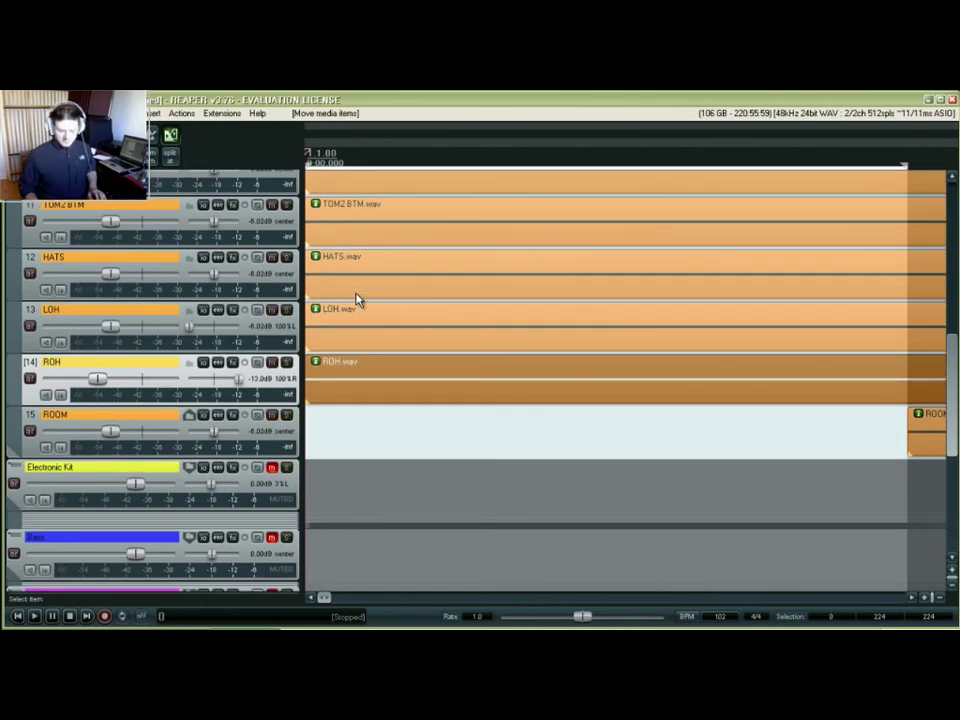
pyautogui.scroll(-5, 358, 300)
pyautogui.scroll(2, 506, 197)
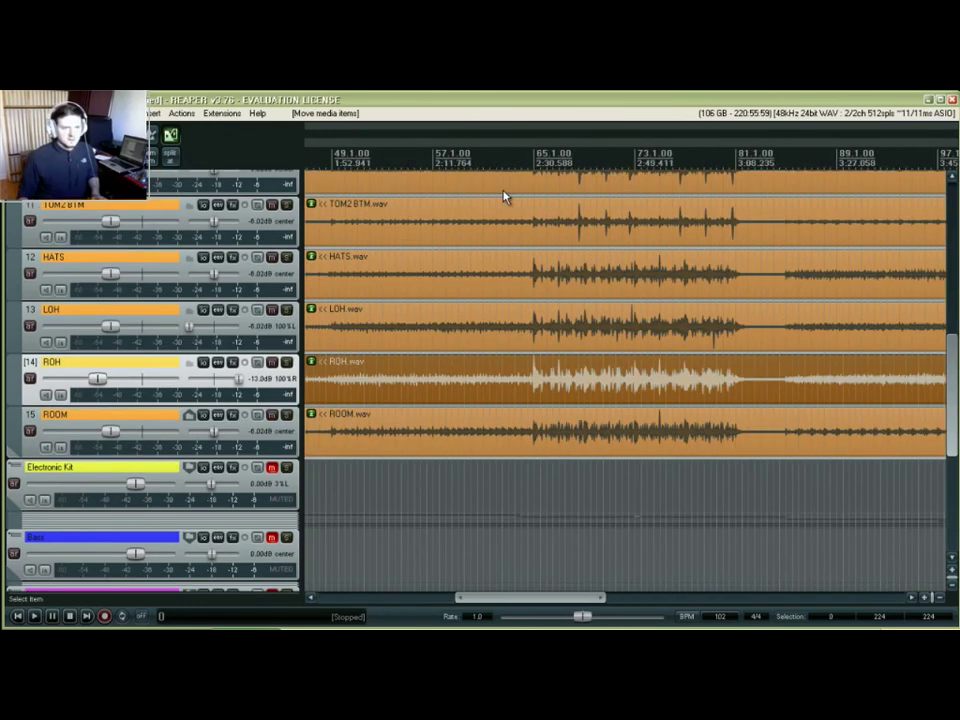
pyautogui.click(528, 160)
pyautogui.scroll(6, 547, 219)
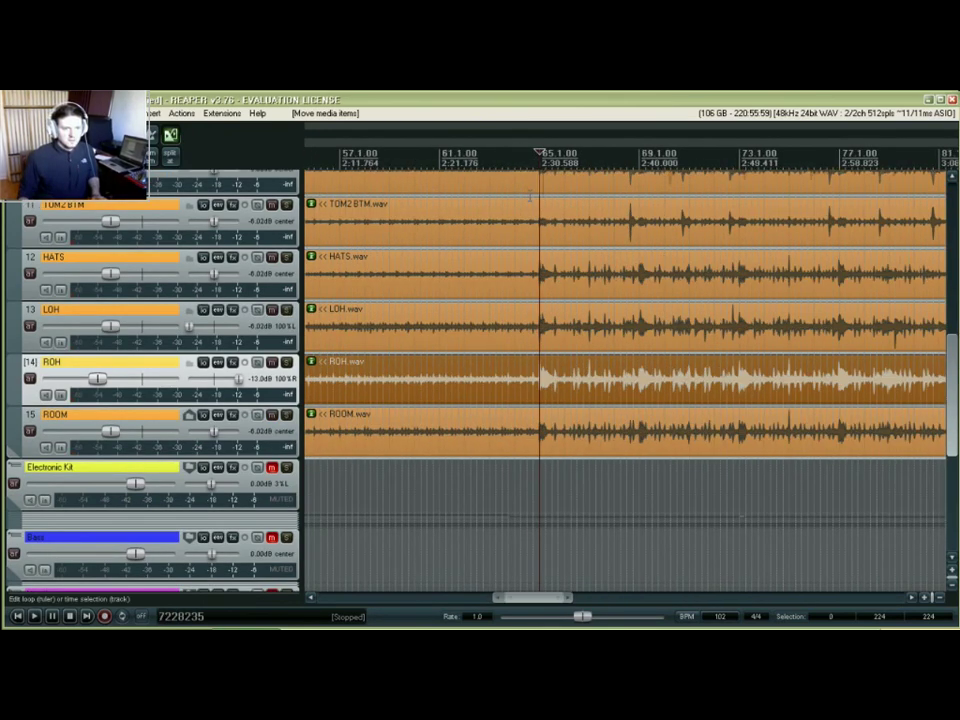
# Place the edit cursor just before the first snare hit of bar 65 and compare its onset across all drum tracks.
pyautogui.scroll(-3, 547, 219)
pyautogui.scroll(3, 547, 219)
pyautogui.scroll(3, 450, 237)
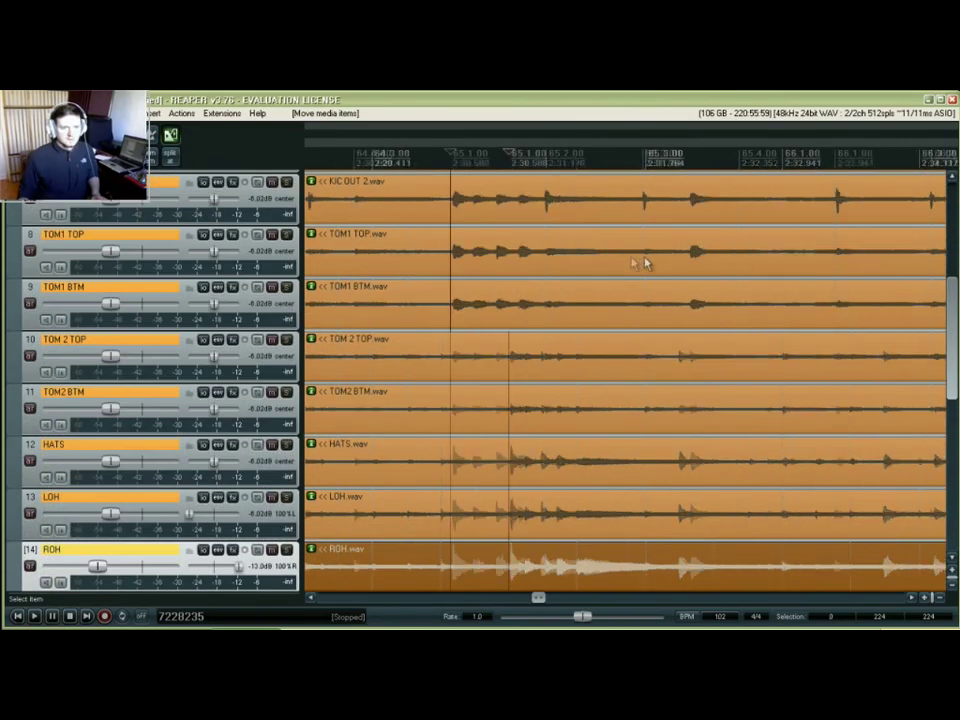
pyautogui.scroll(4, 950, 320)
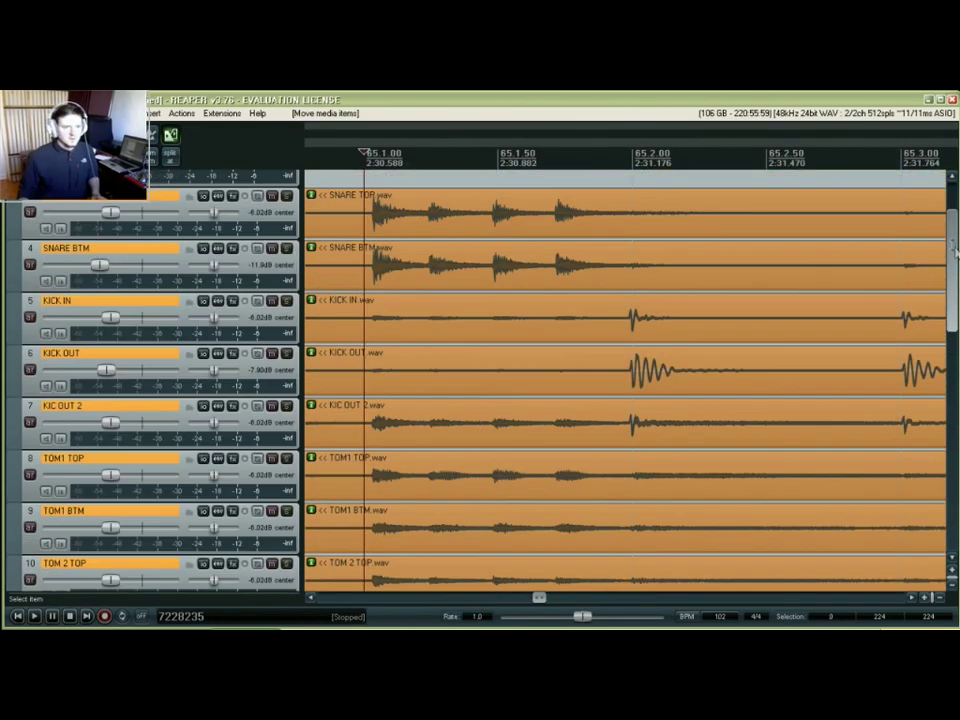
pyautogui.scroll(5, 398, 181)
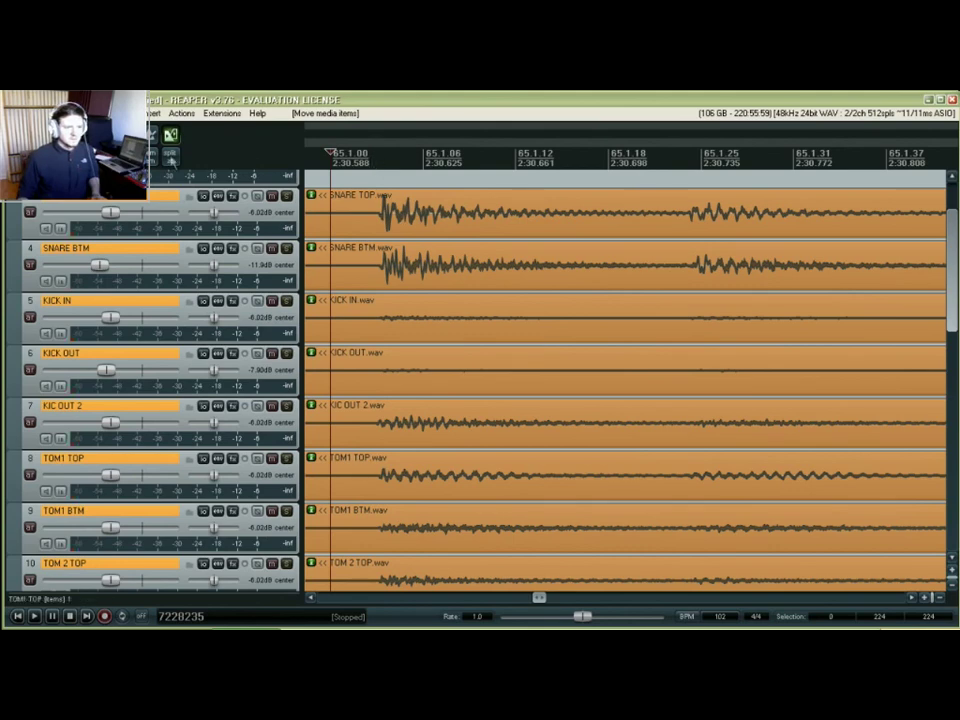
pyautogui.click(375, 150)
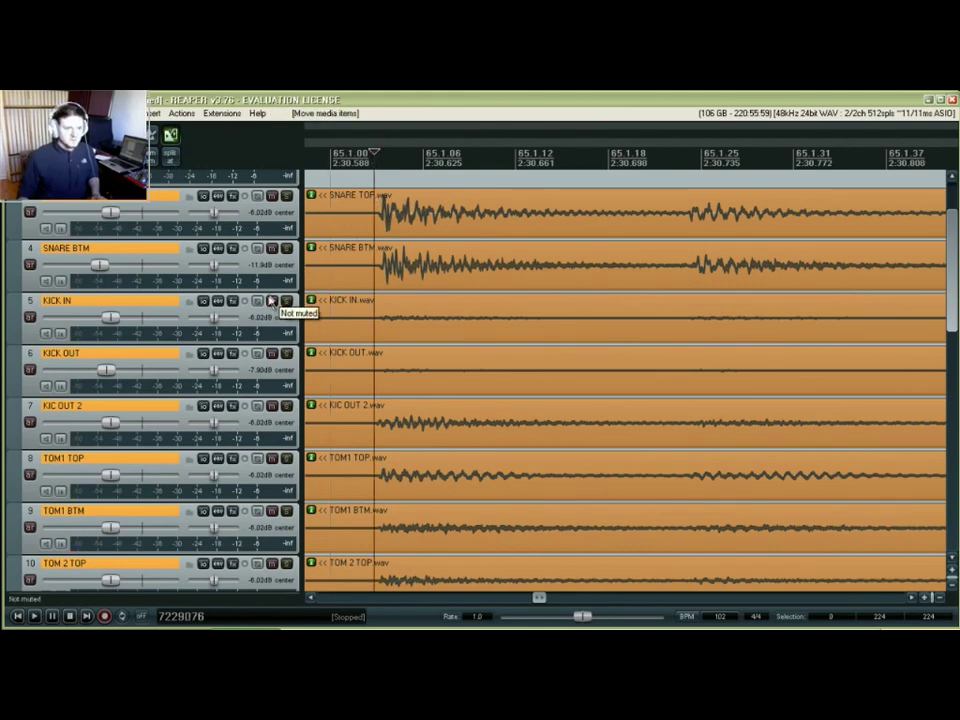
pyautogui.scroll(-7, 270, 302)
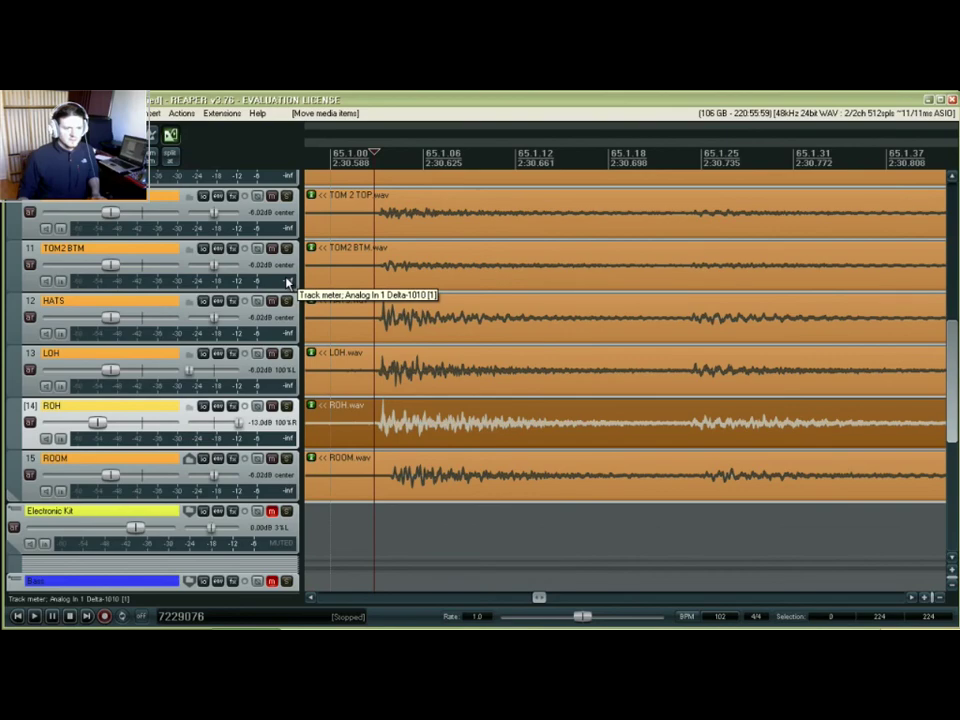
pyautogui.scroll(8, 288, 281)
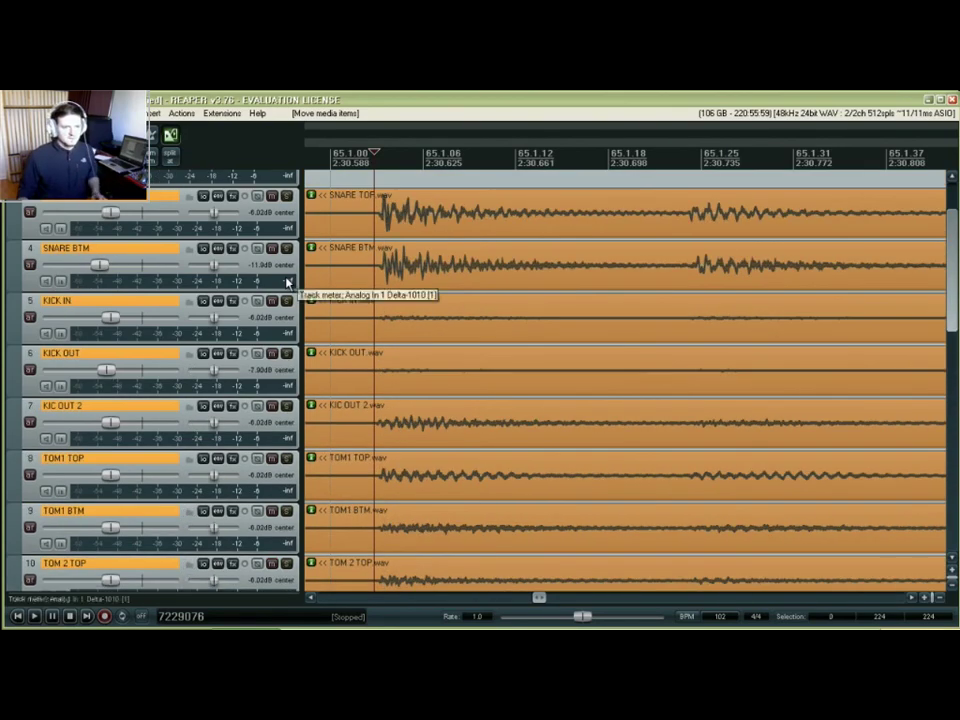
pyautogui.scroll(-5, 431, 290)
pyautogui.scroll(-3, 431, 290)
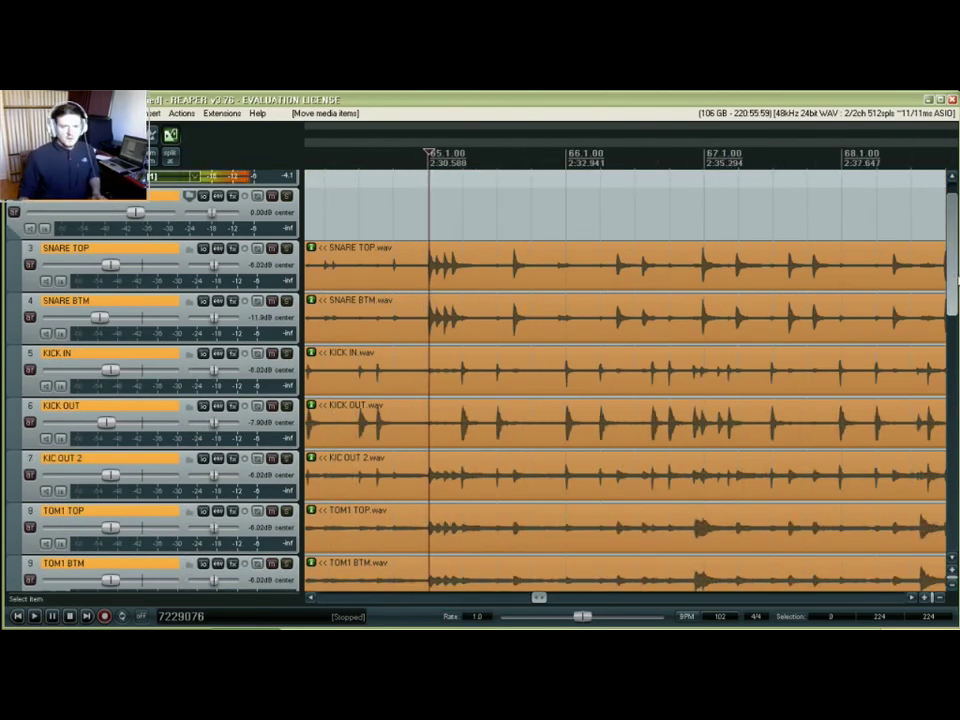
# Select the ROOM item, return the edit cursor to the project start and inspect the gap before that item.
pyautogui.scroll(-1, 688, 322)
pyautogui.scroll(-8, 559, 306)
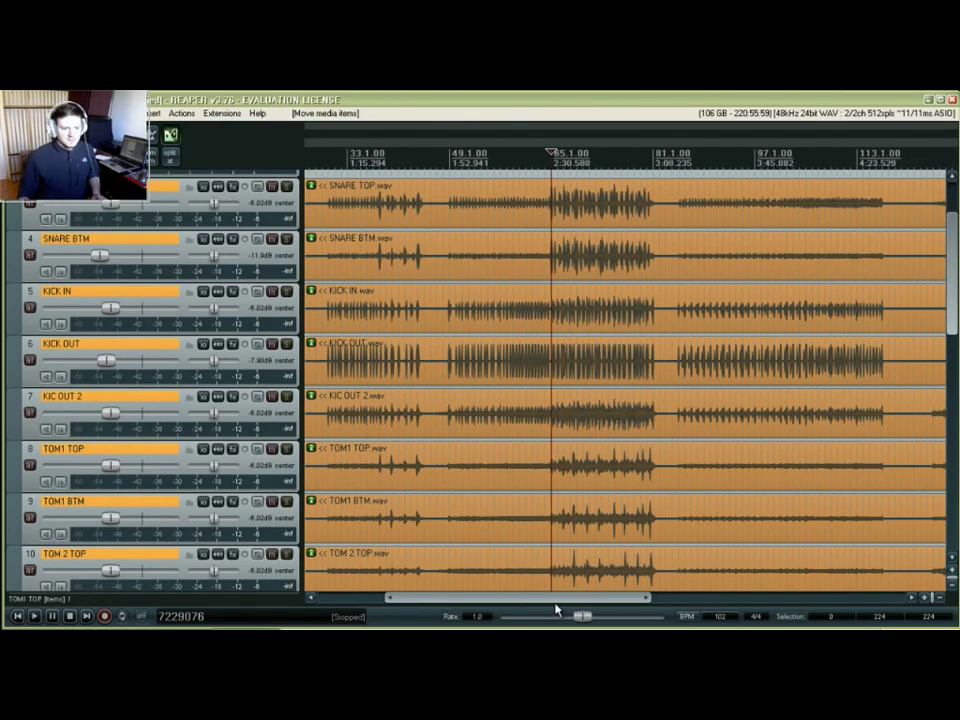
pyautogui.moveTo(555, 611); pyautogui.dragTo(428, 608)
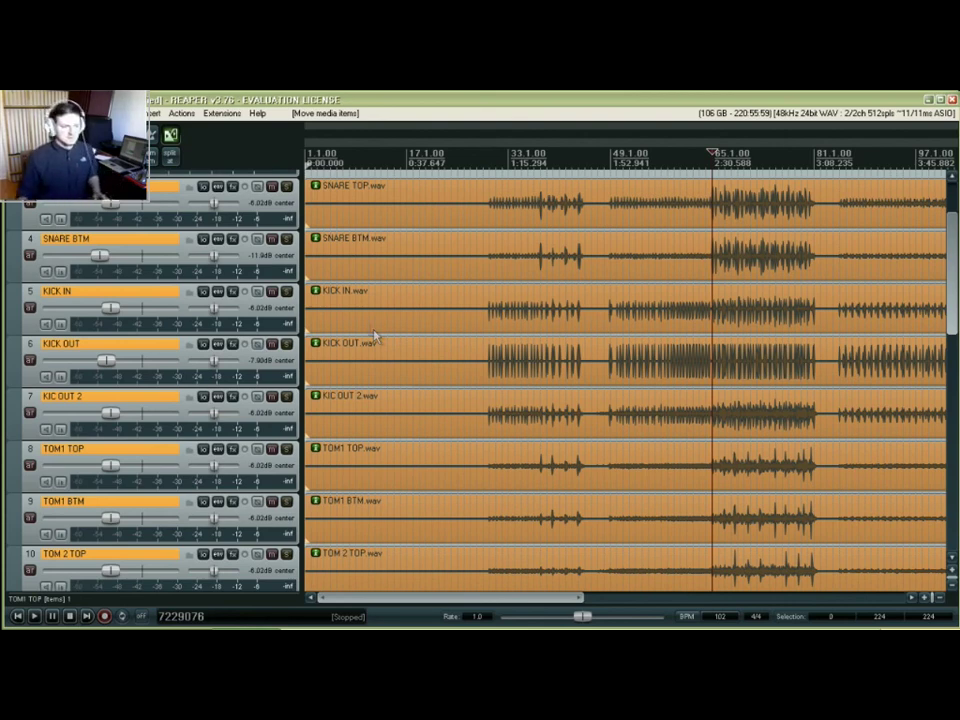
pyautogui.scroll(-5, 285, 474)
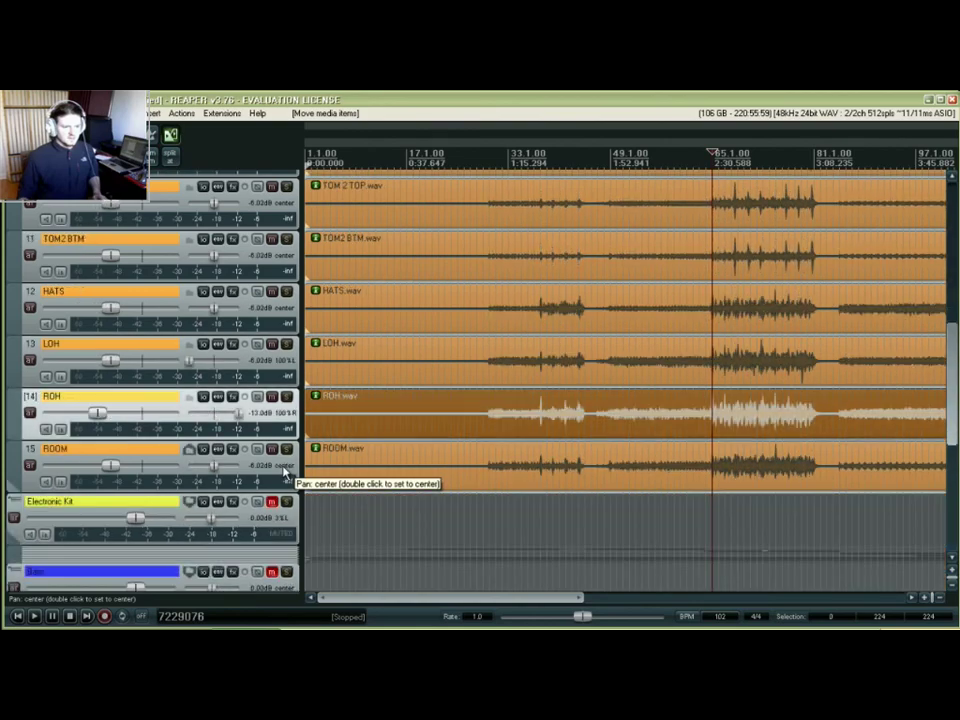
pyautogui.click(376, 465)
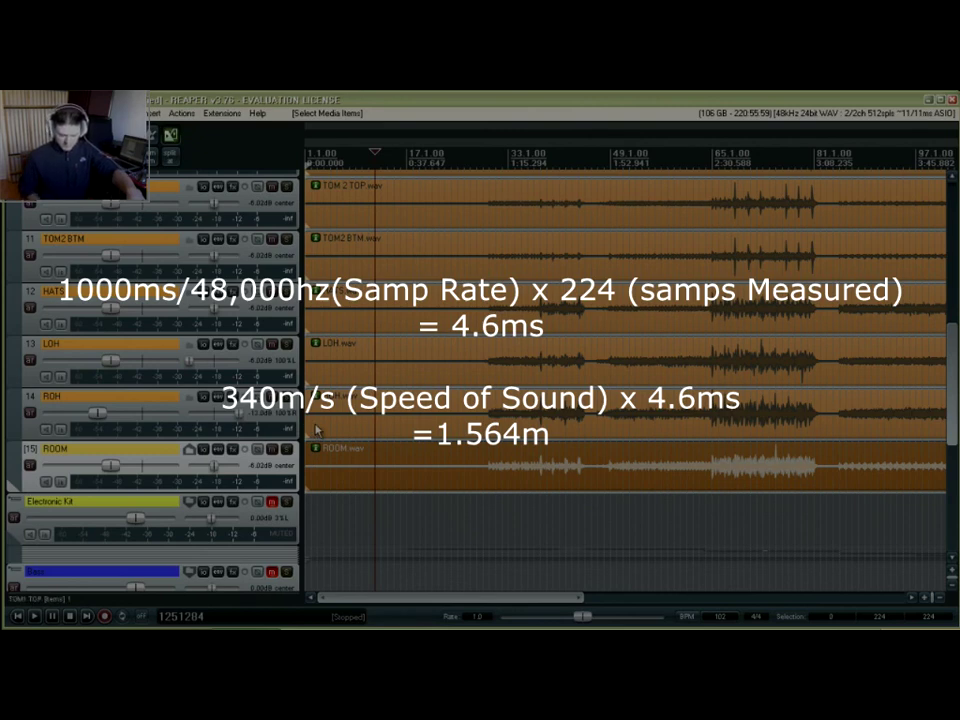
pyautogui.press('pageup')
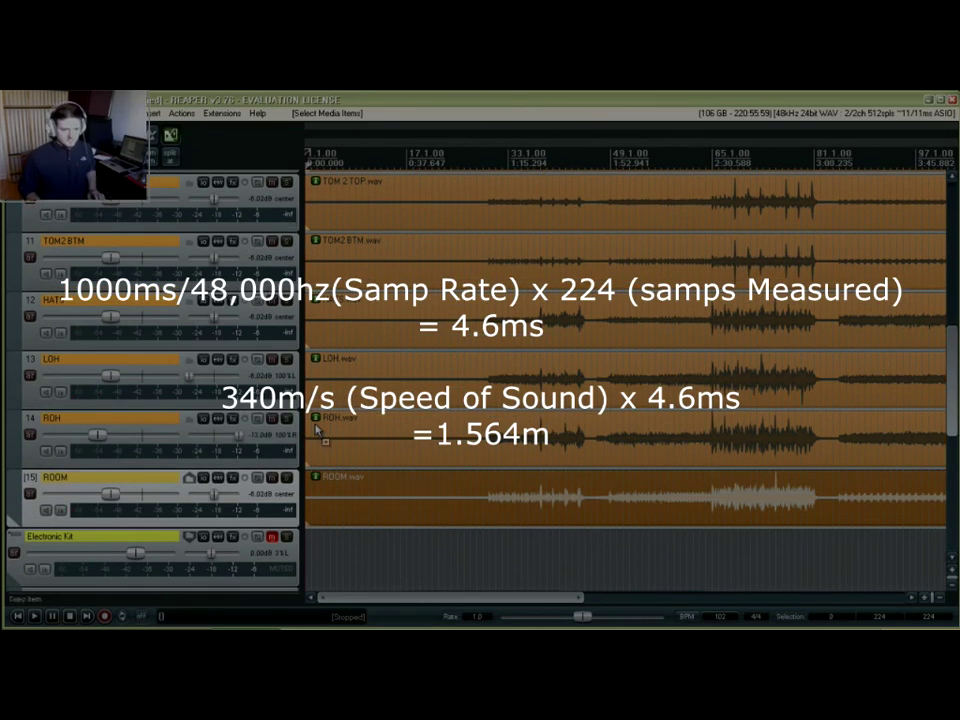
pyautogui.scroll(10, 316, 428)
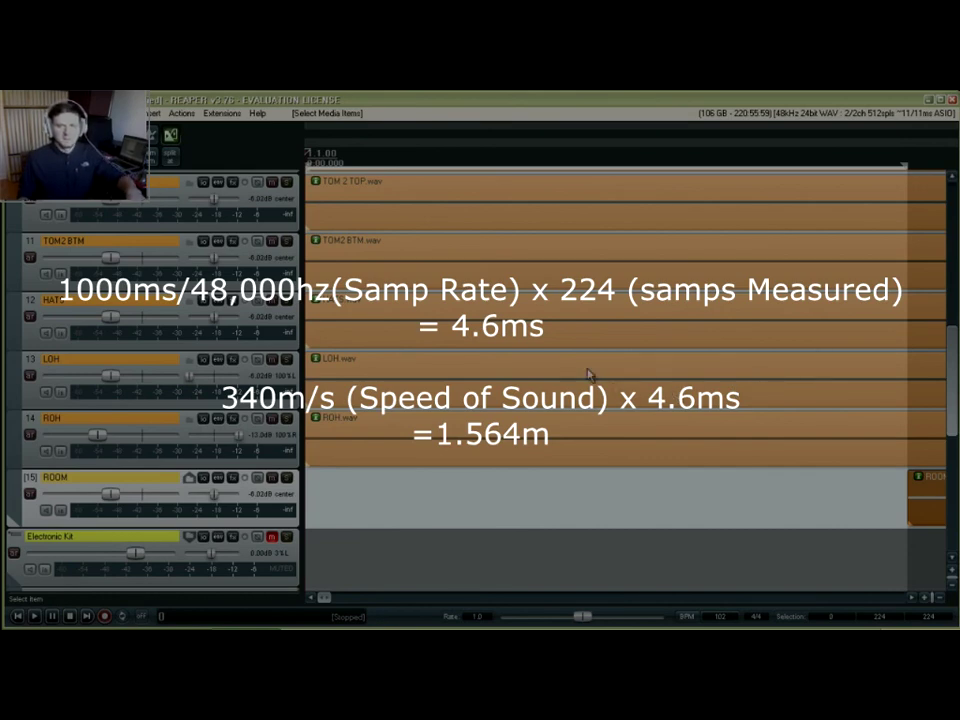
pyautogui.scroll(6, 589, 375)
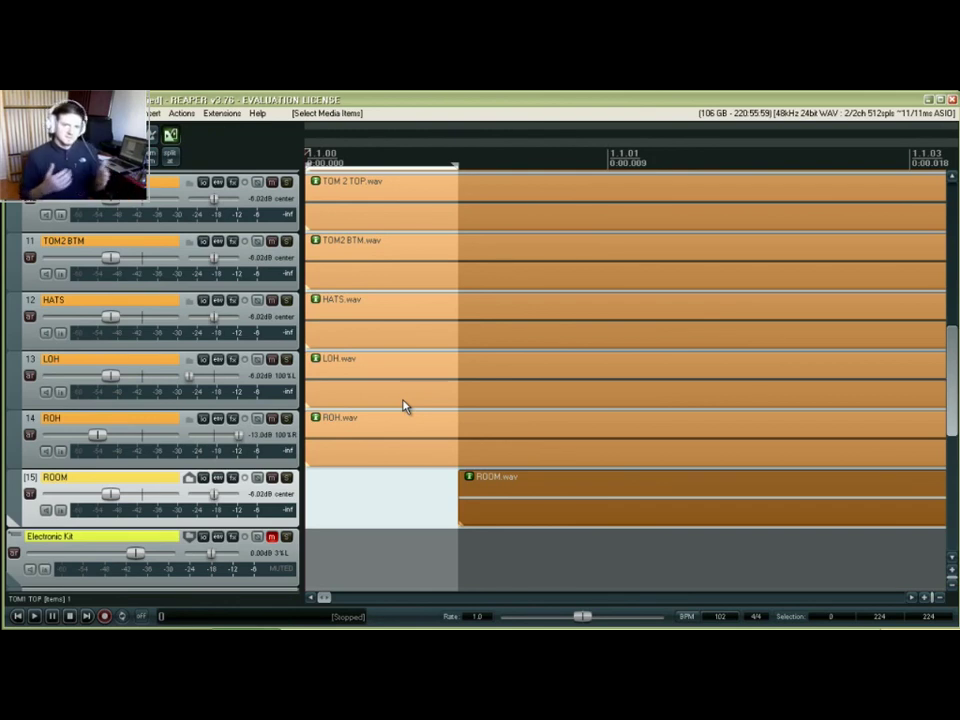
# Select the SNARE TOP track and play from bar 65, inverting its phase and restoring it to normal before stopping.
pyautogui.scroll(-5, 393, 364)
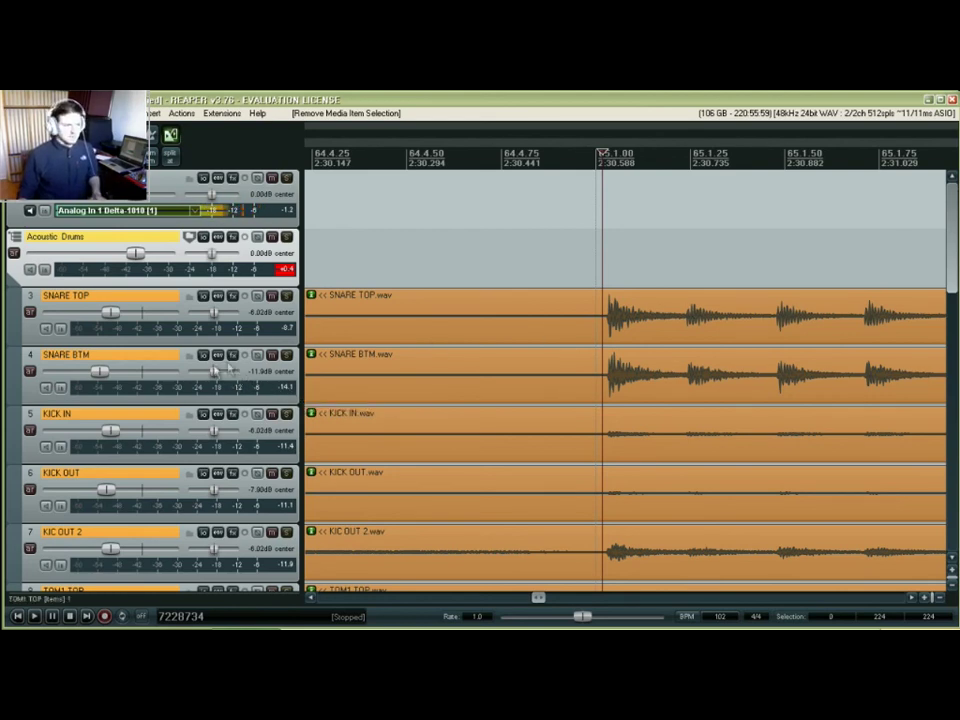
pyautogui.click(160, 322)
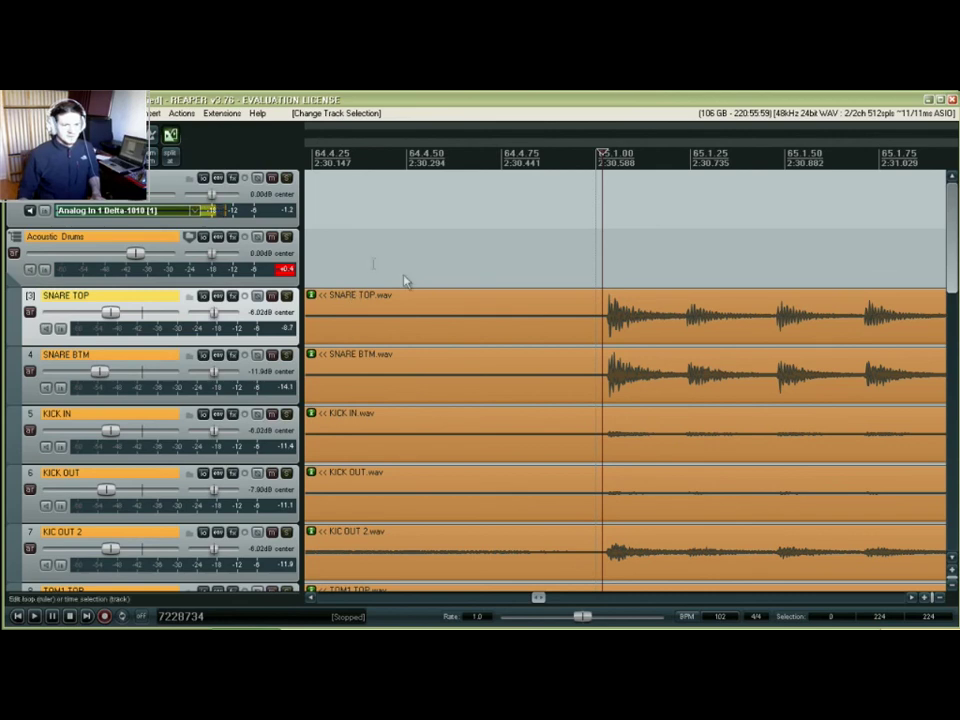
pyautogui.press('space')
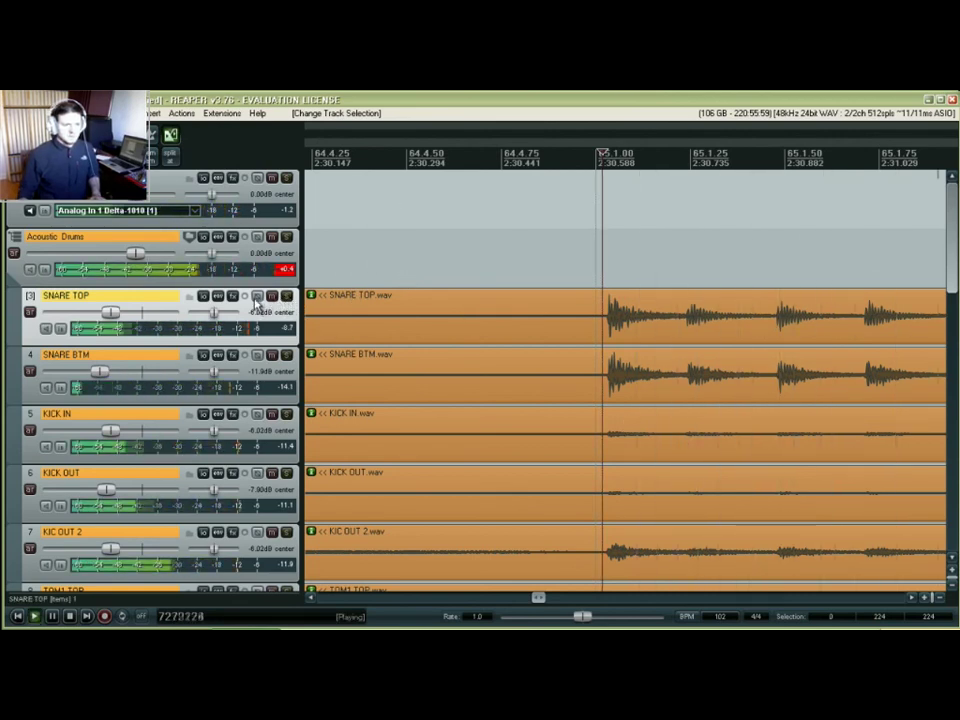
pyautogui.click(257, 298)
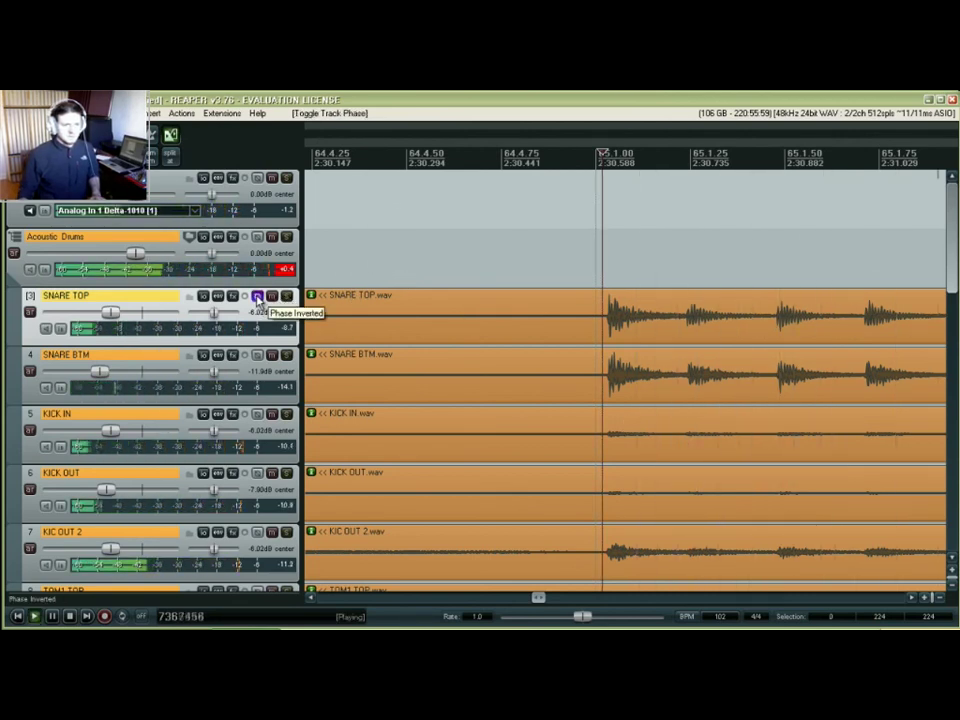
pyautogui.click(257, 298)
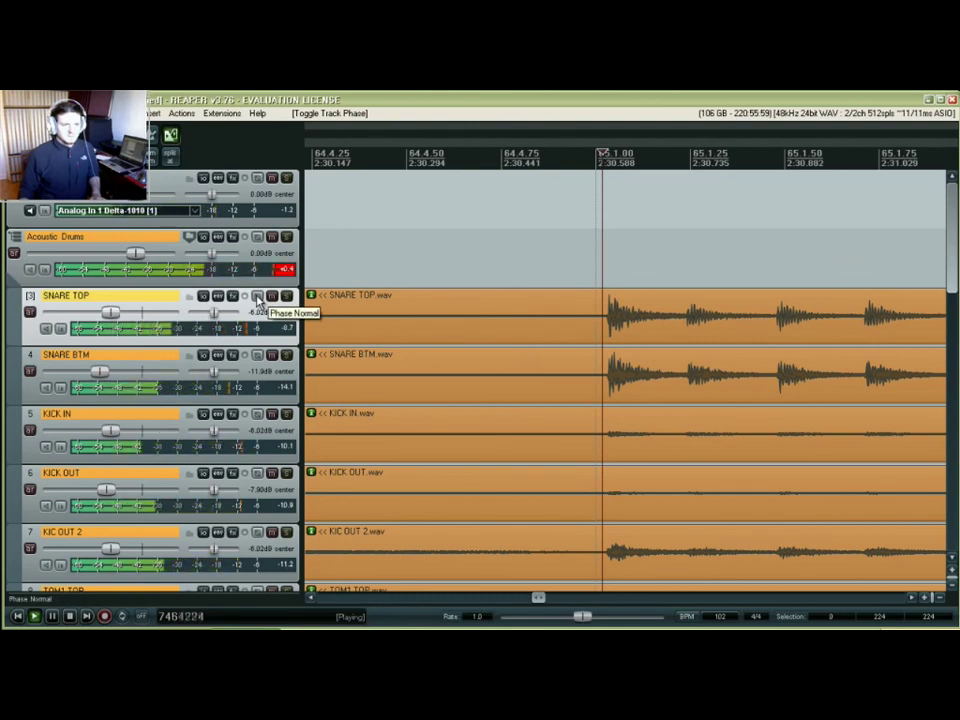
pyautogui.press('space')
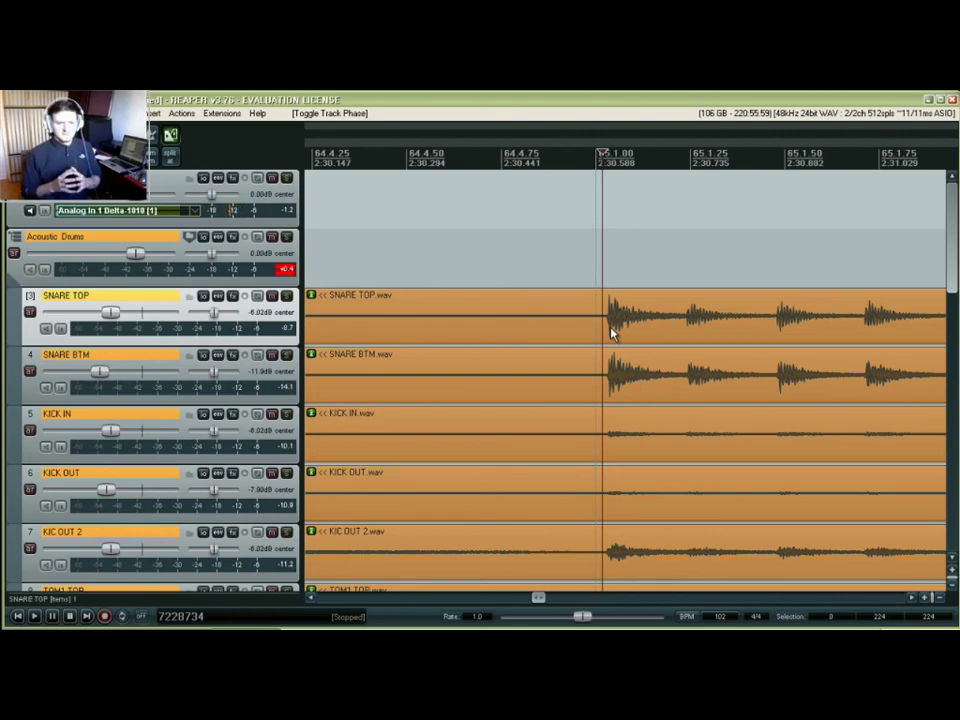
pyautogui.scroll(-3, 612, 333)
pyautogui.scroll(-6, 612, 333)
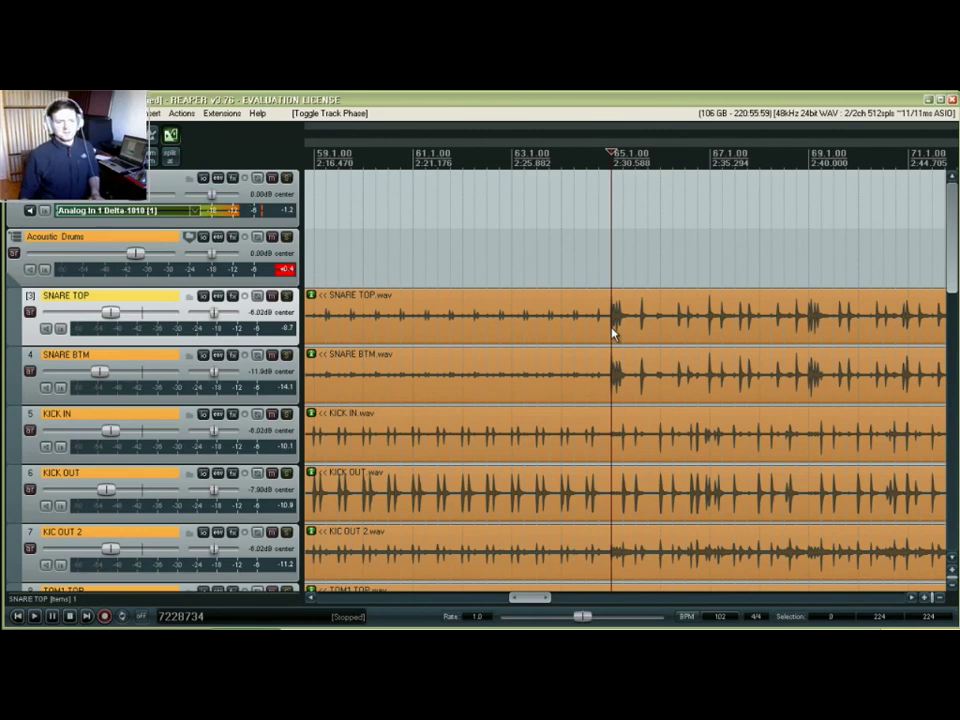
pyautogui.scroll(3, 612, 333)
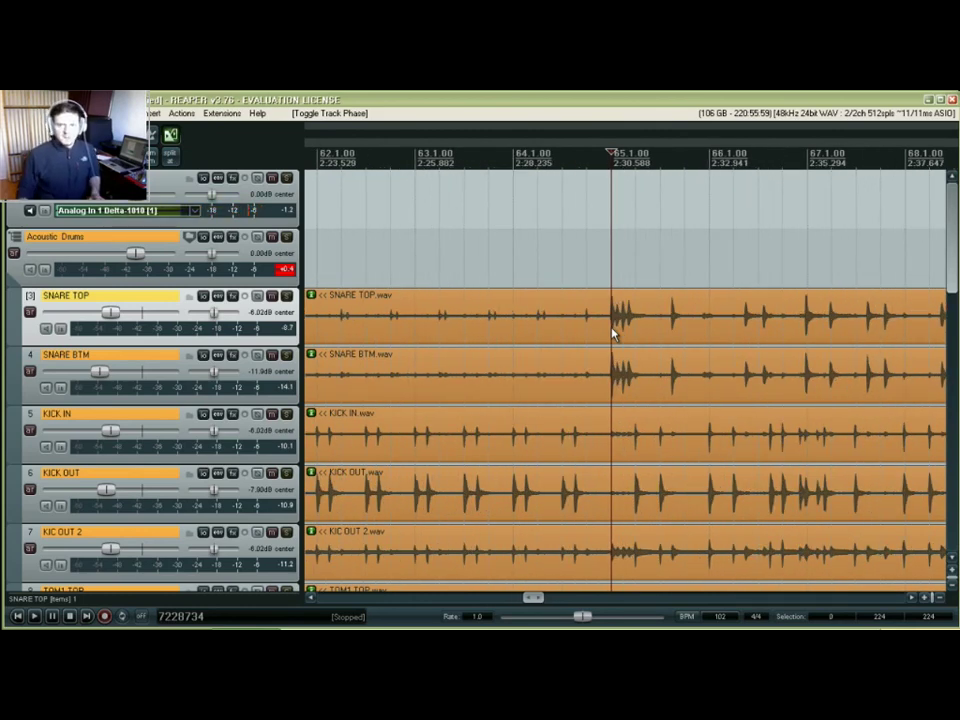